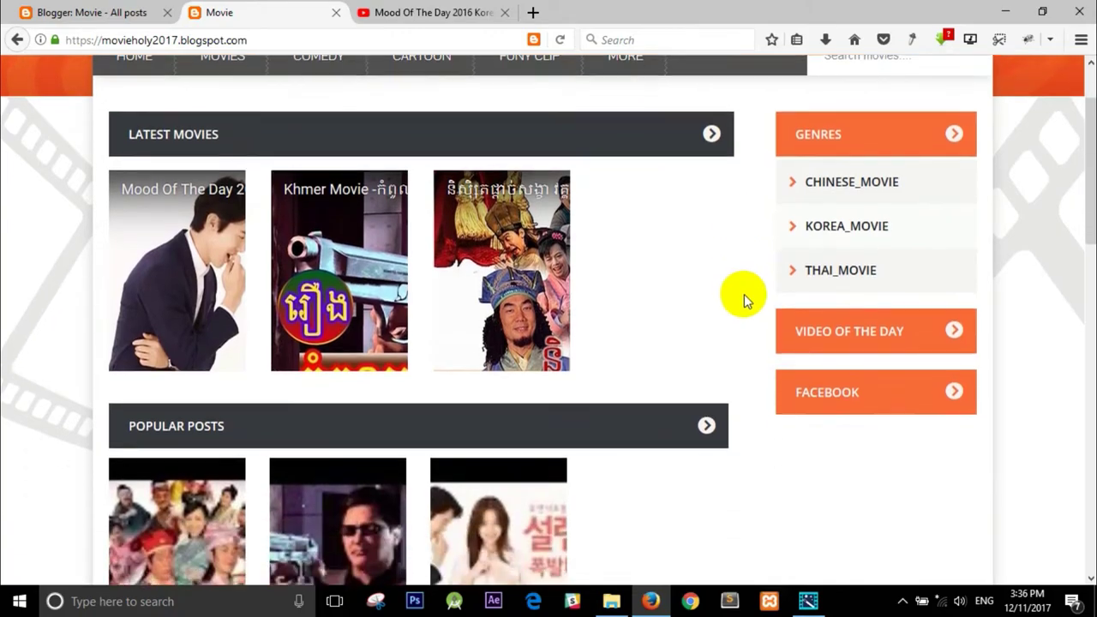
scroll(742, 309, up, 3)
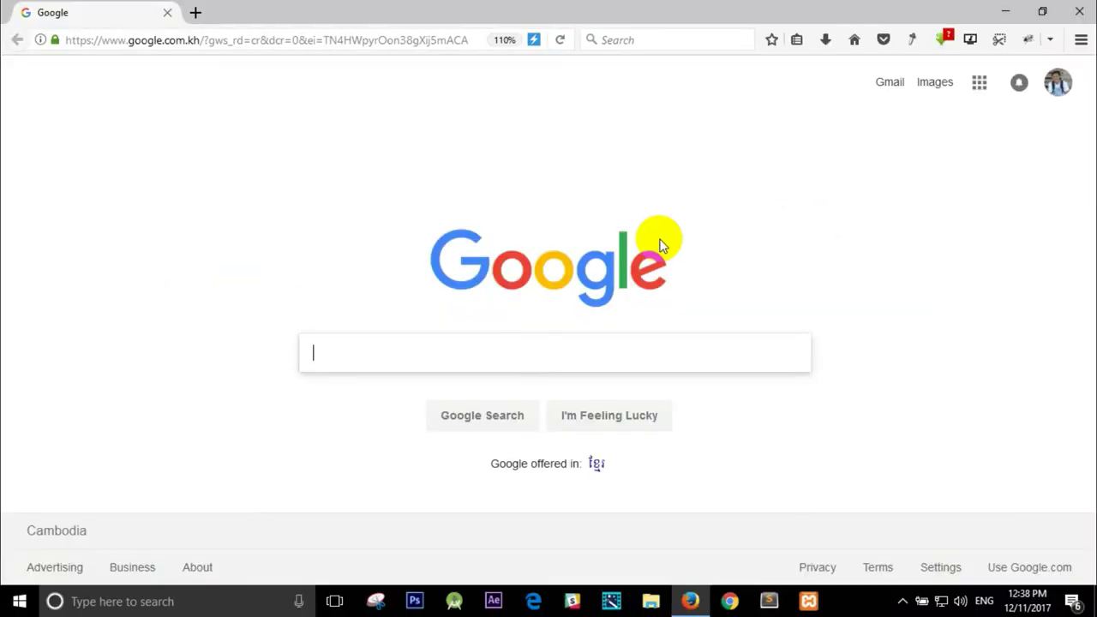
Open blogger.com.
click(382, 42)
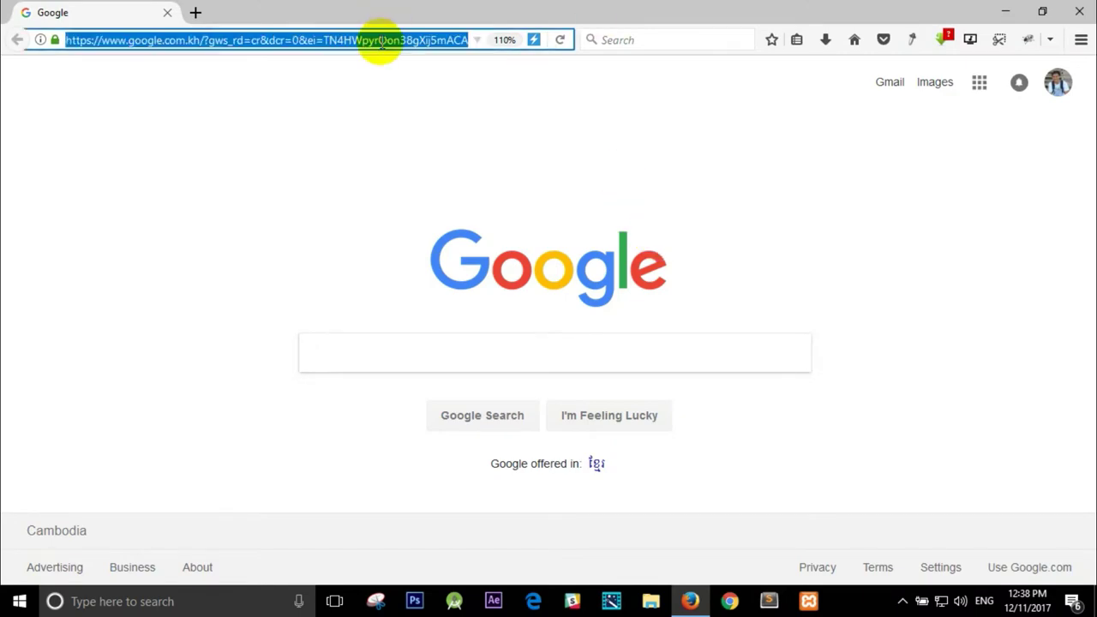
text(blogg)
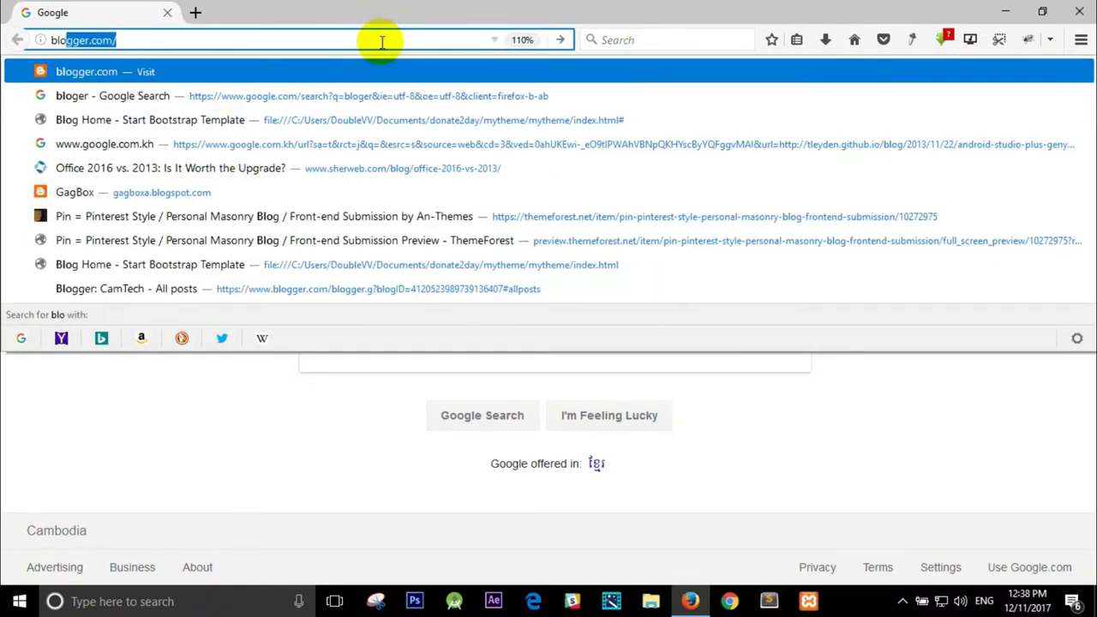
text(er.com)
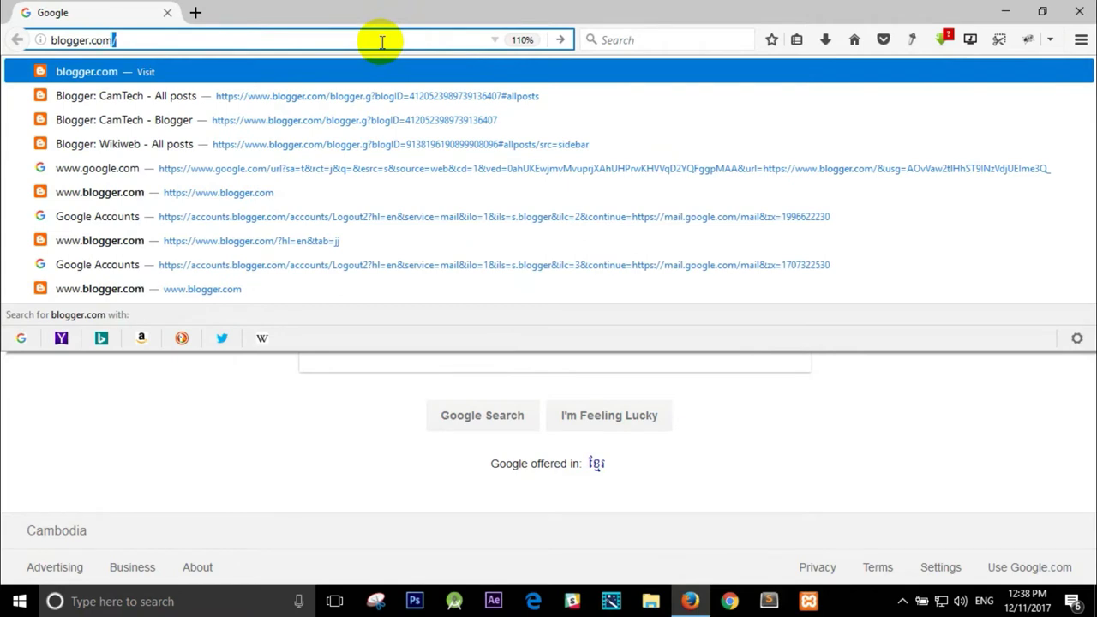
key(Return)
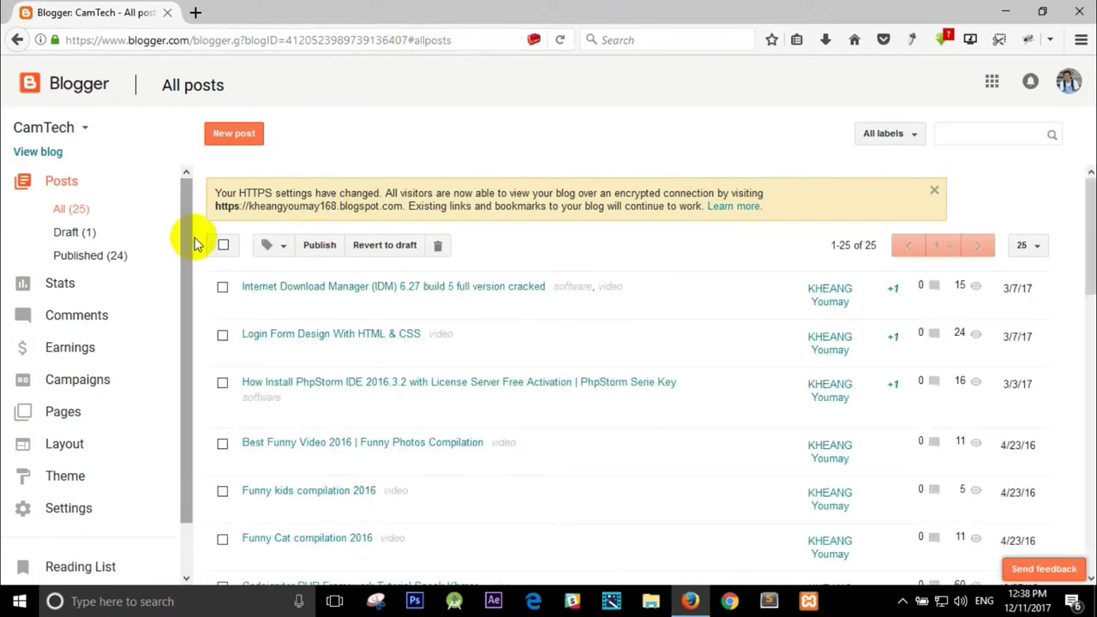
Create a new blog titled "Movie" with the address movieholy2017.blogspot.com and the Contempo theme.
click(53, 128)
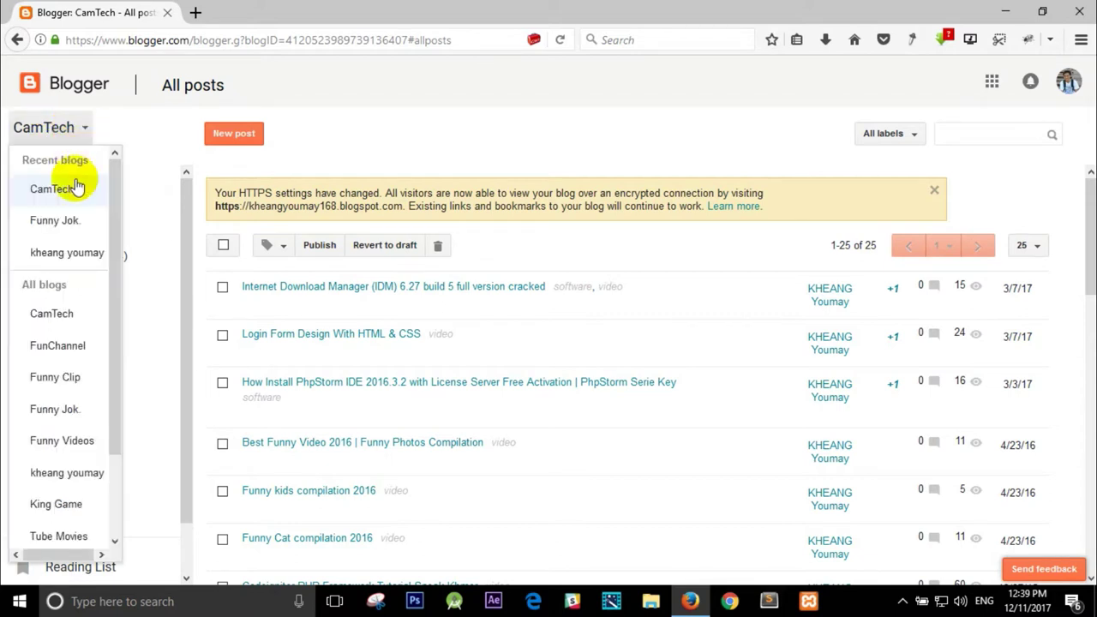
scroll(84, 223, down, 3)
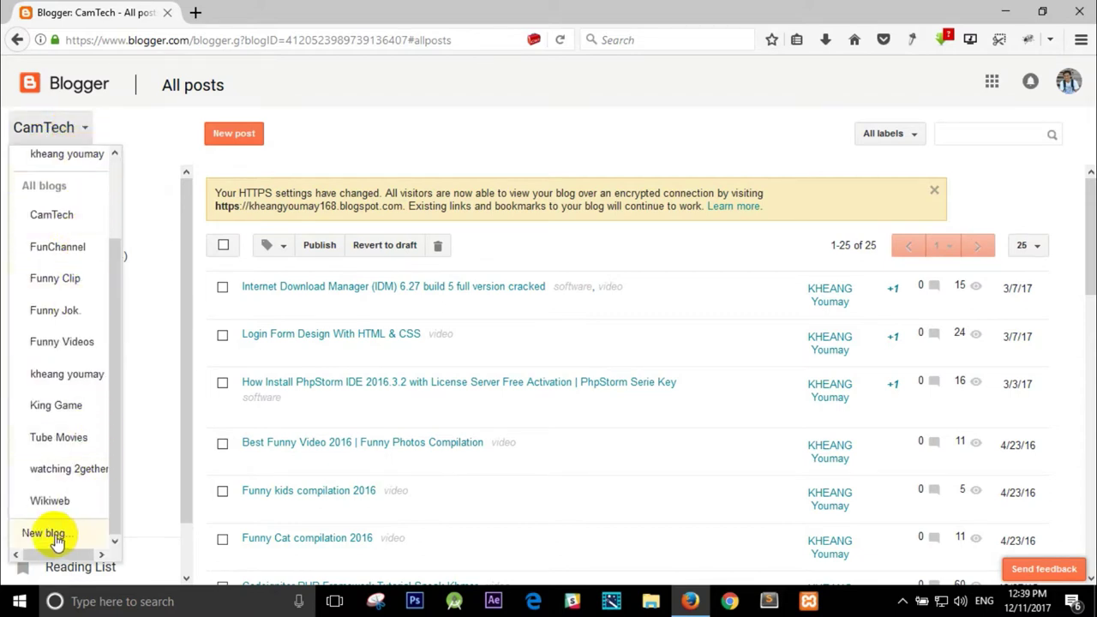
click(55, 539)
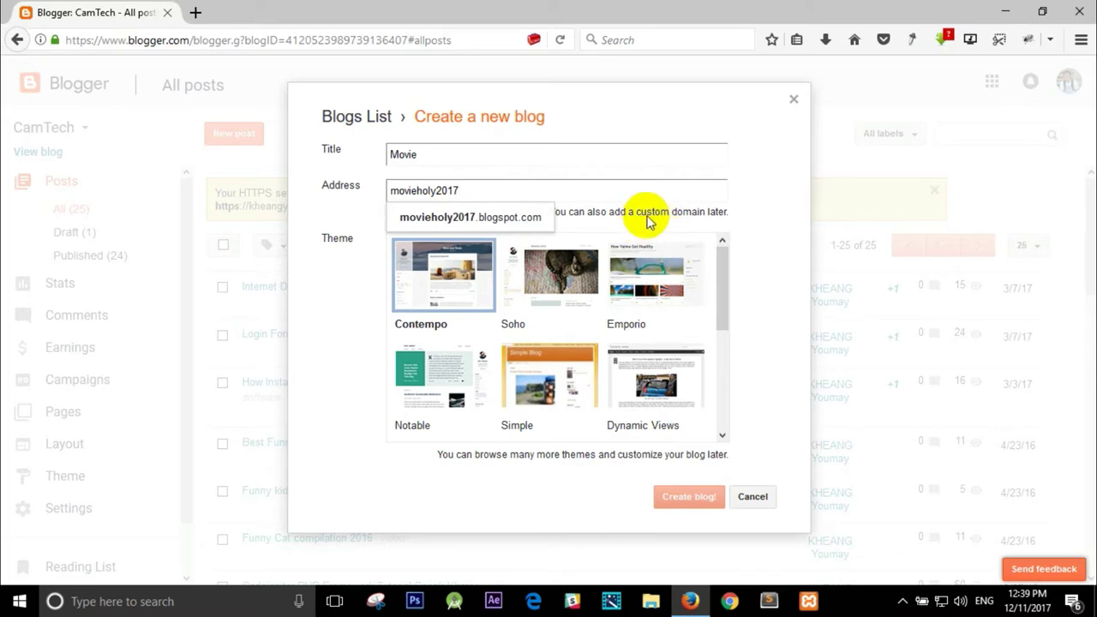
click(454, 219)
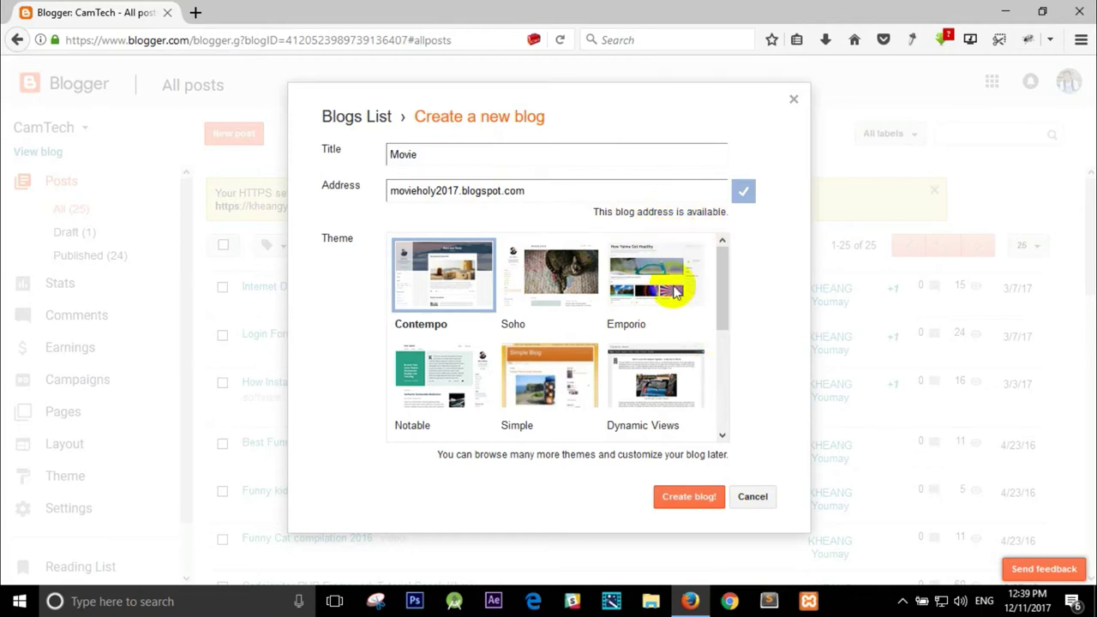
click(697, 503)
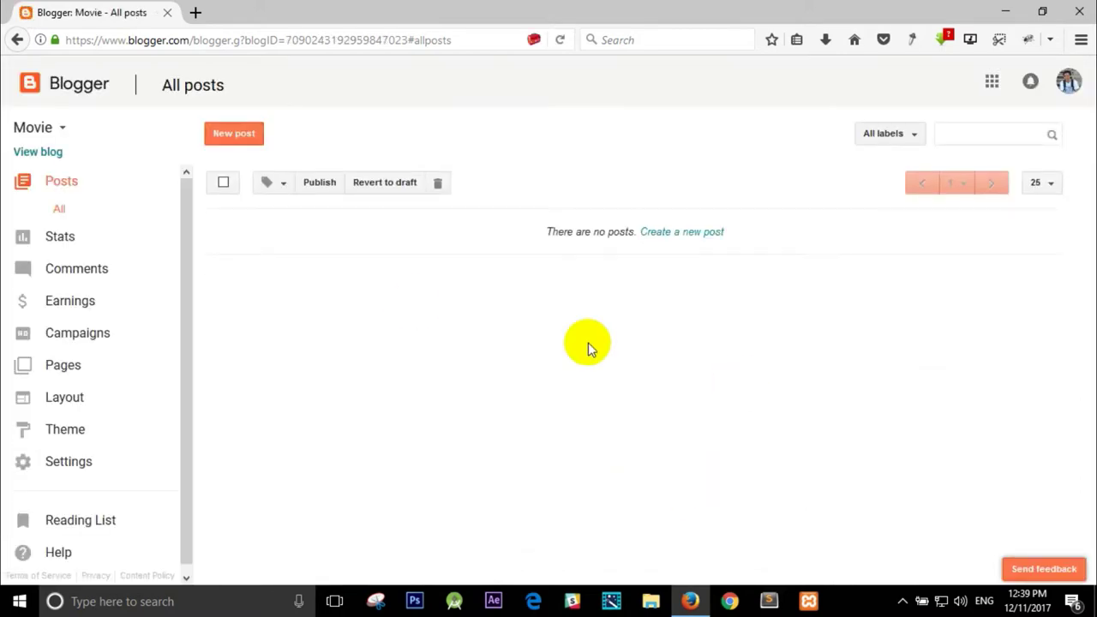
View the new Movie blog's public page from its dashboard.
click(253, 144)
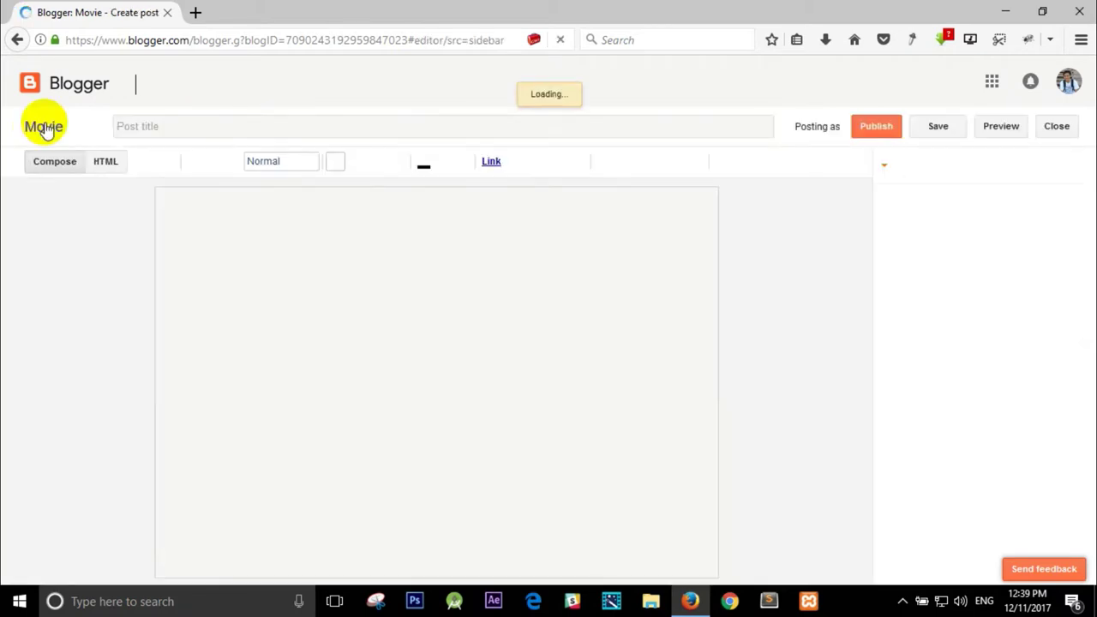
click(44, 126)
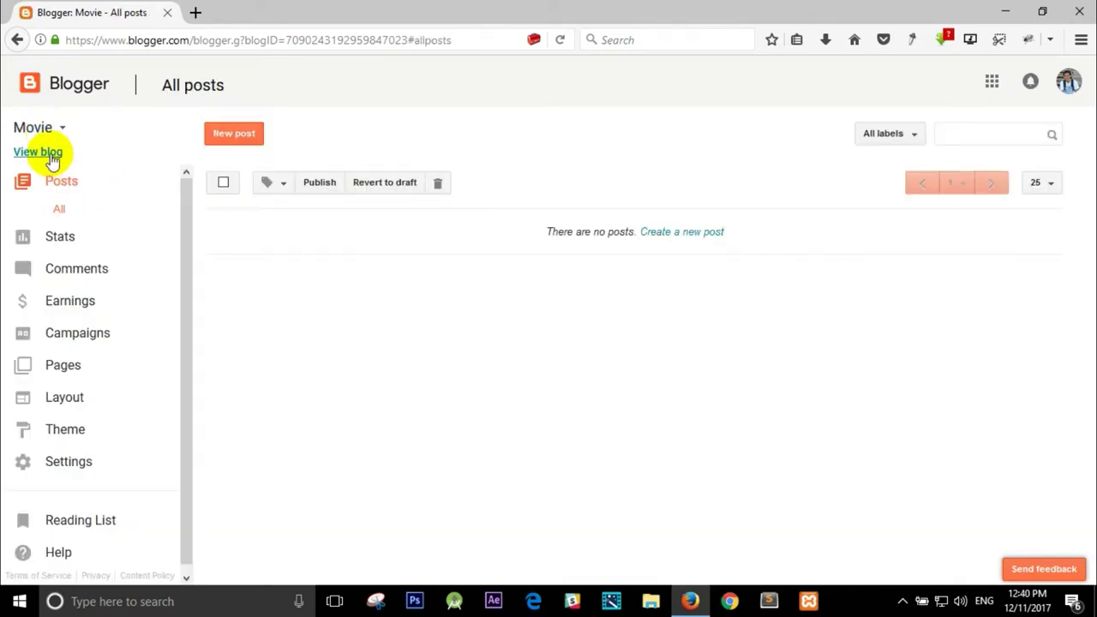
click(48, 154)
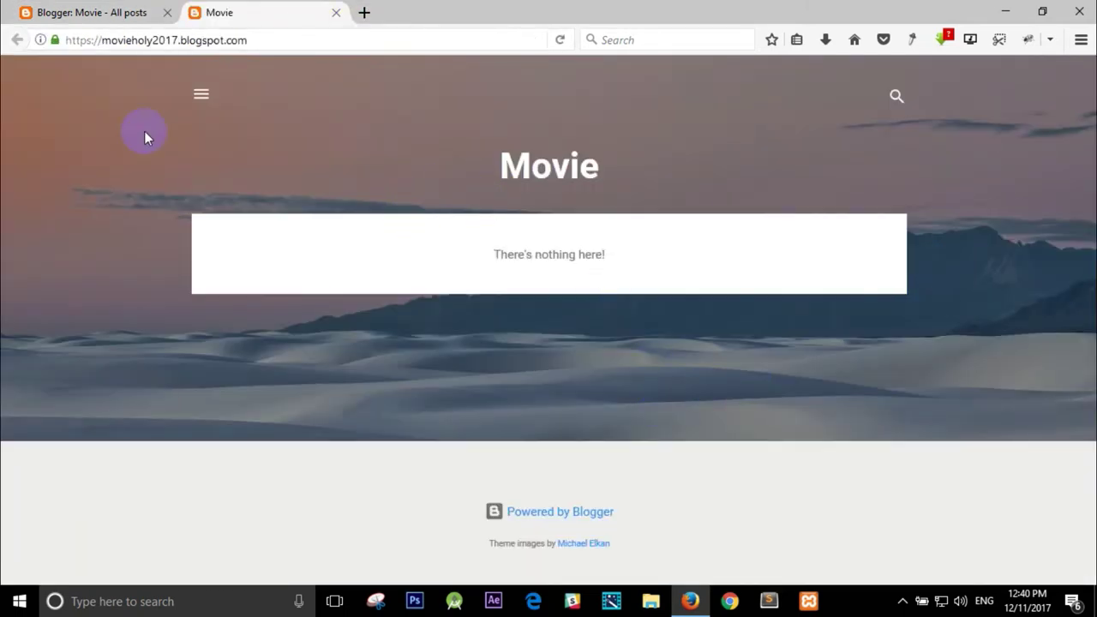
Open Google in a new browser tab and search for "blogger movie template".
click(365, 13)
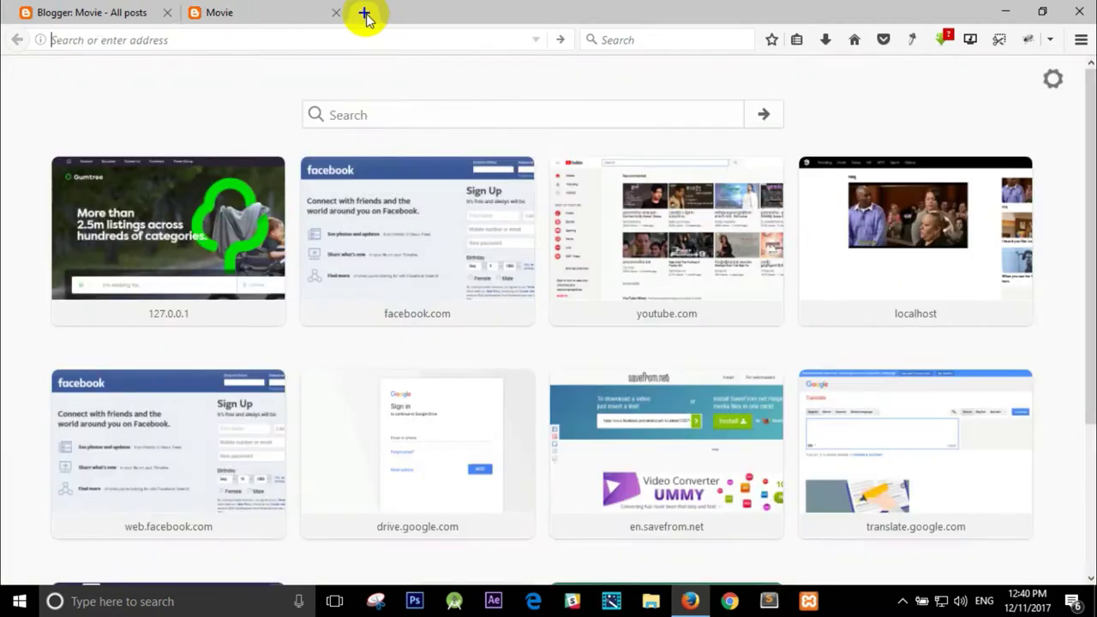
text(goo)
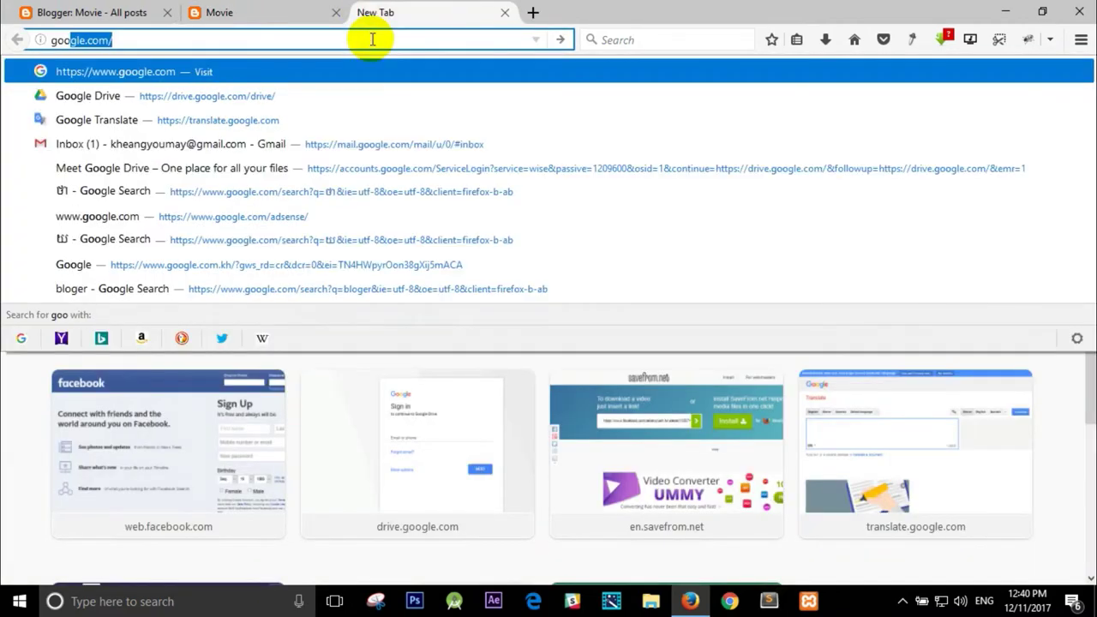
key(Return)
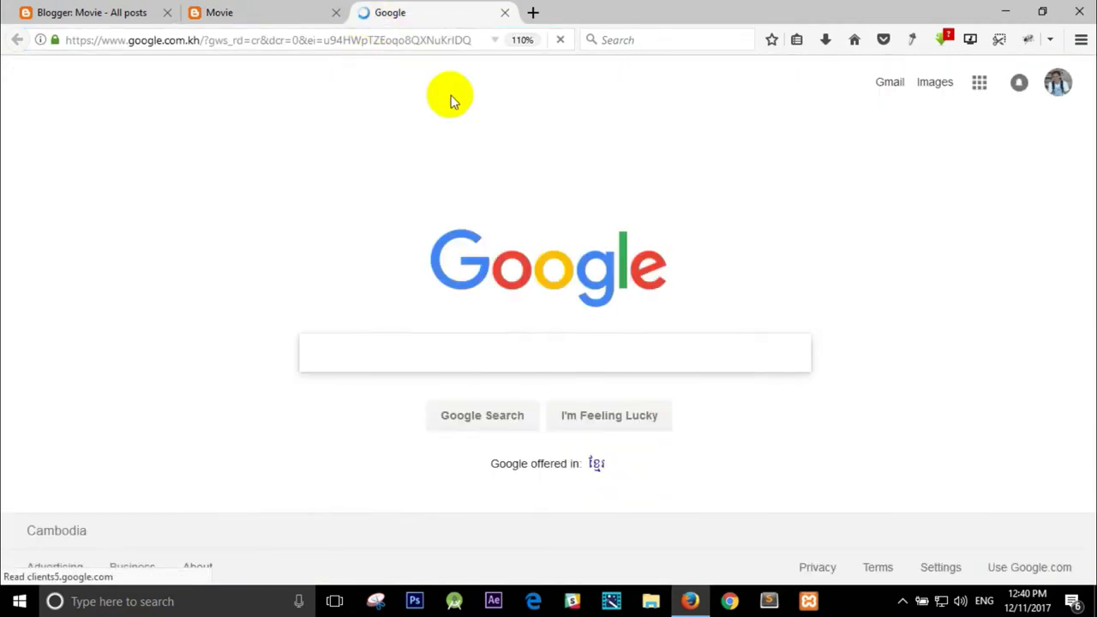
click(463, 354)
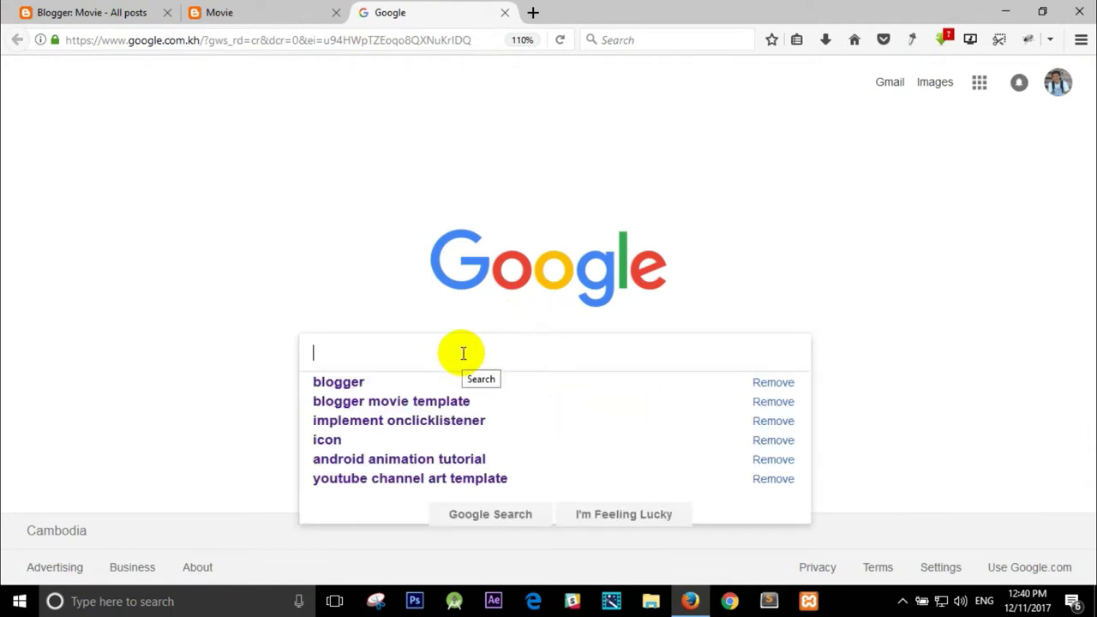
text(blogger movie)
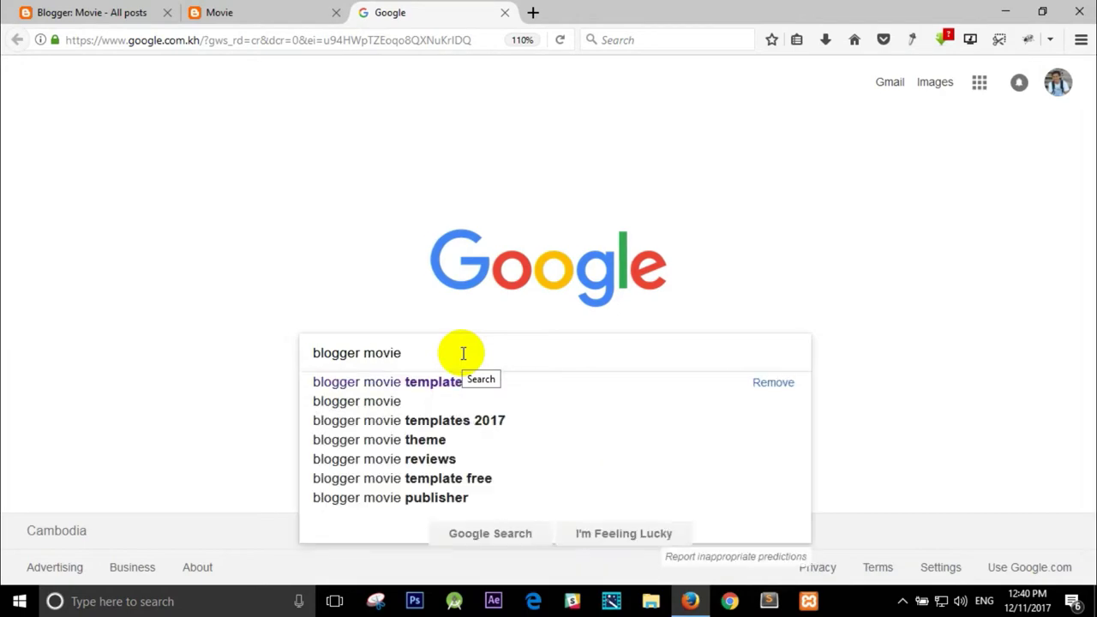
text( template)
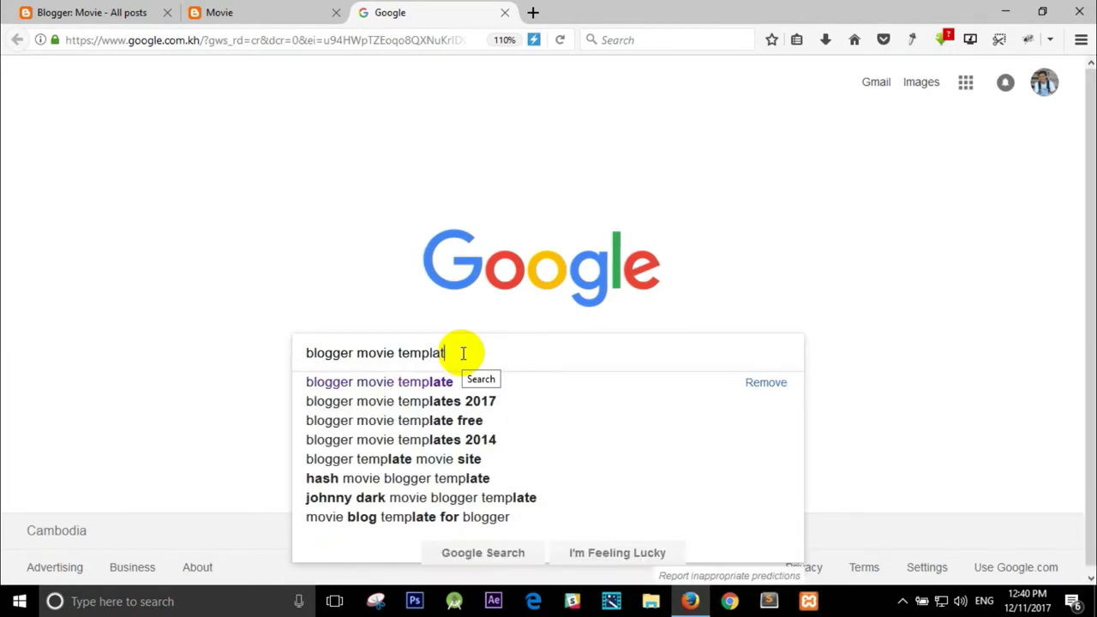
key(Return)
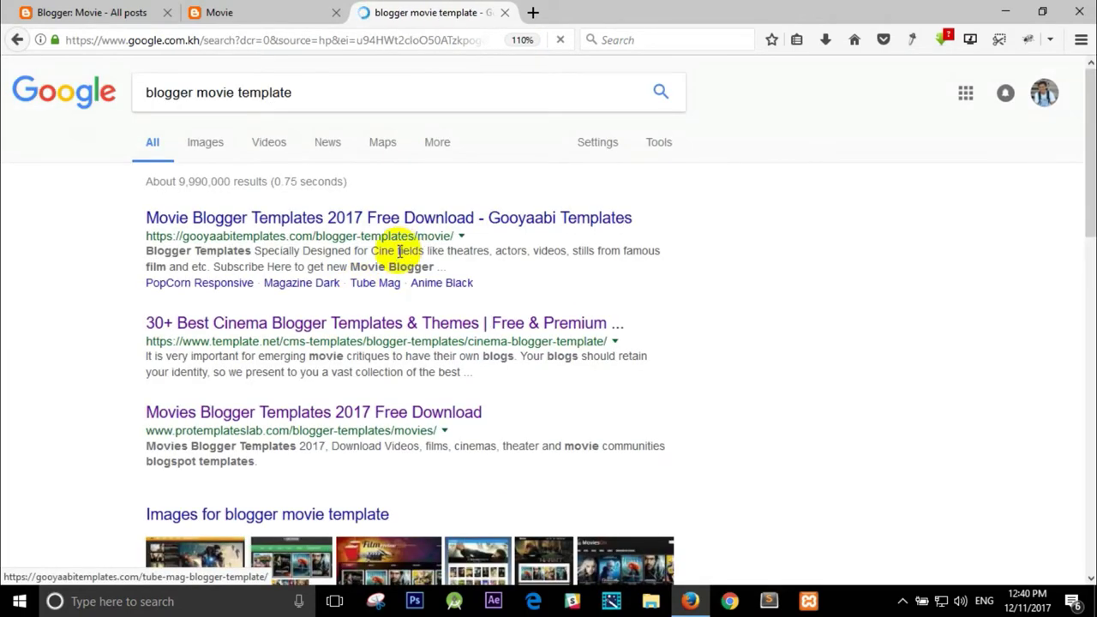
Open the protemplateslab.com search result "Movies Blogger Templates 2017 Free Download" in a new browser tab.
scroll(364, 291, down, 1)
scroll(364, 292, down, 2)
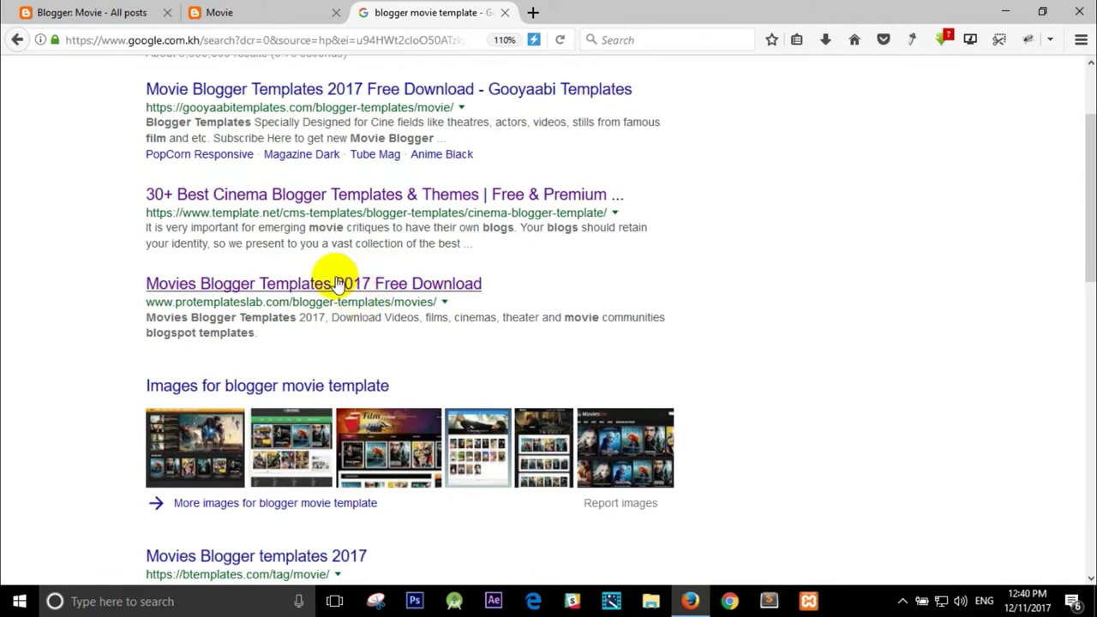
click(206, 289)
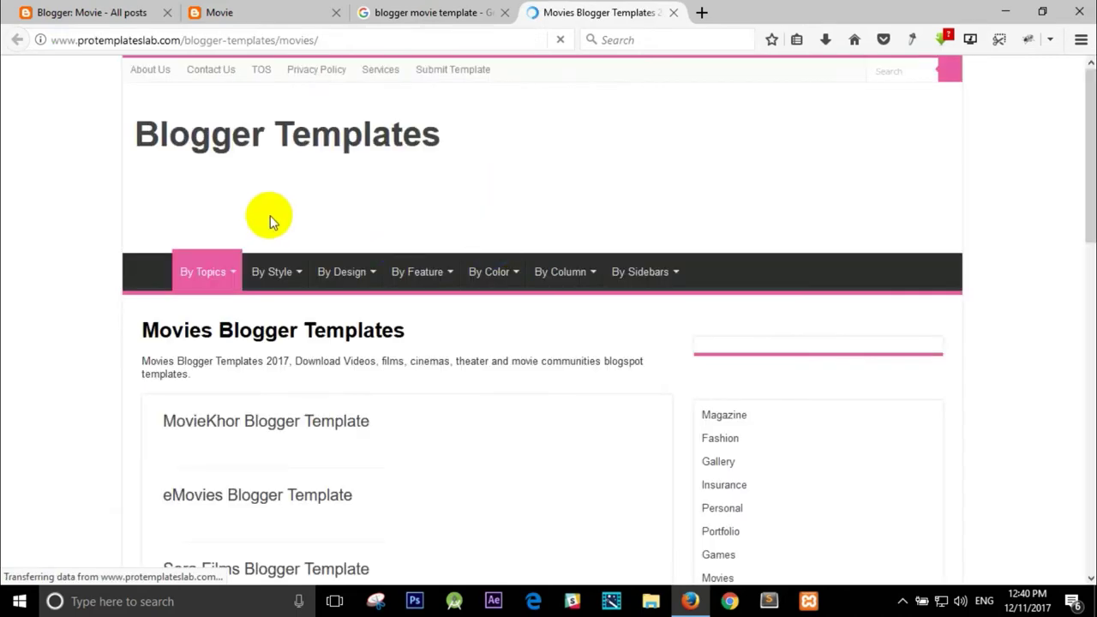
Look through the movie templates in the list and open the Movie Blogger Template page.
scroll(136, 240, down, 10)
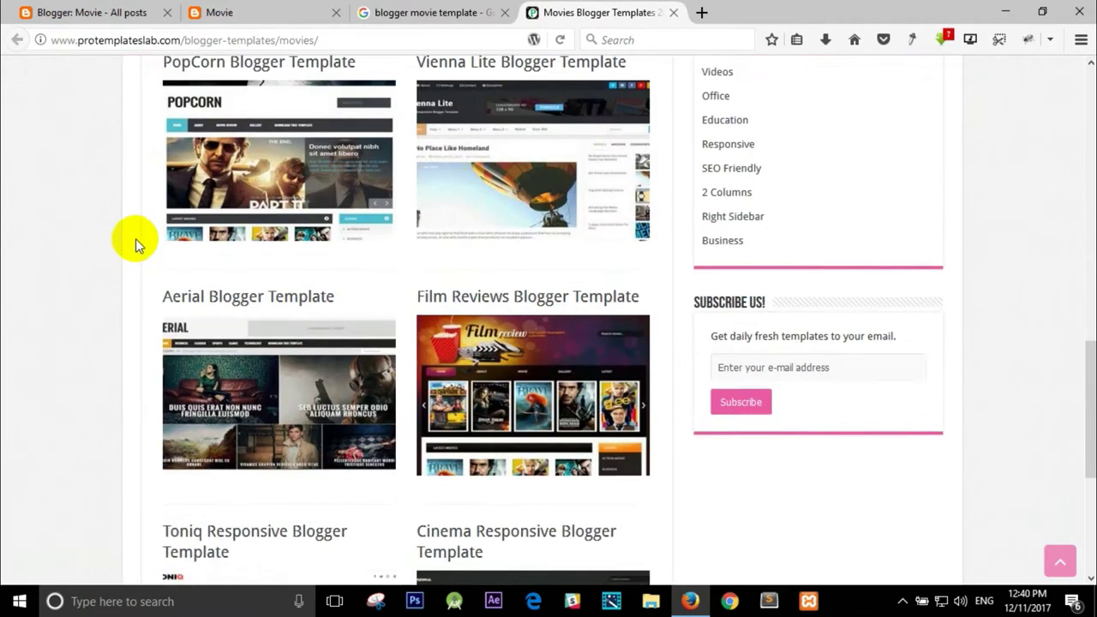
scroll(139, 242, down, 1)
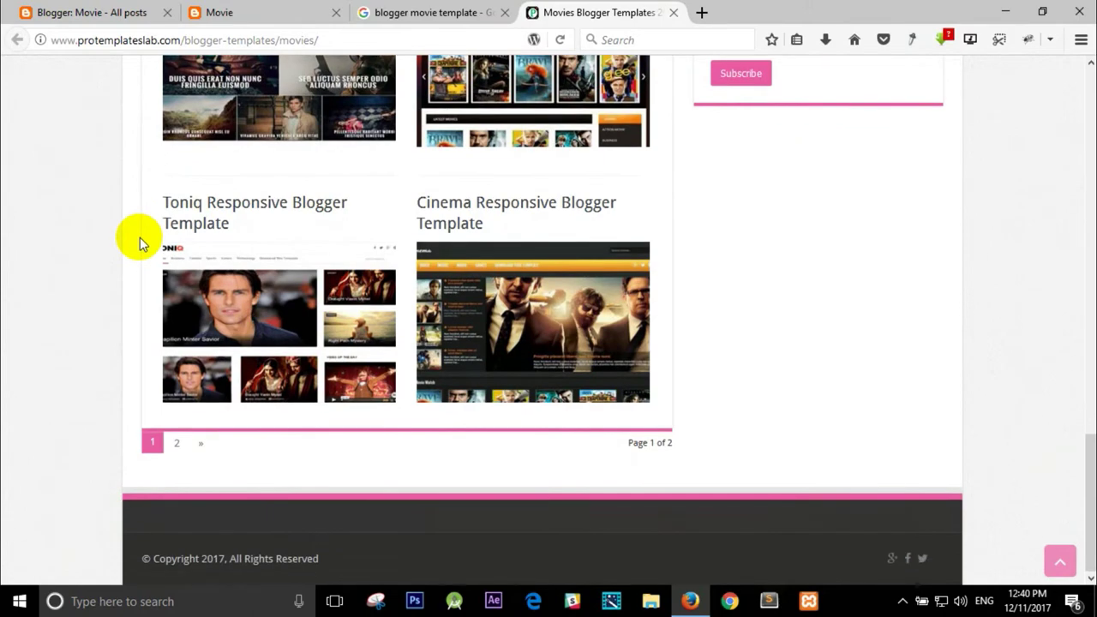
scroll(140, 242, up, 8)
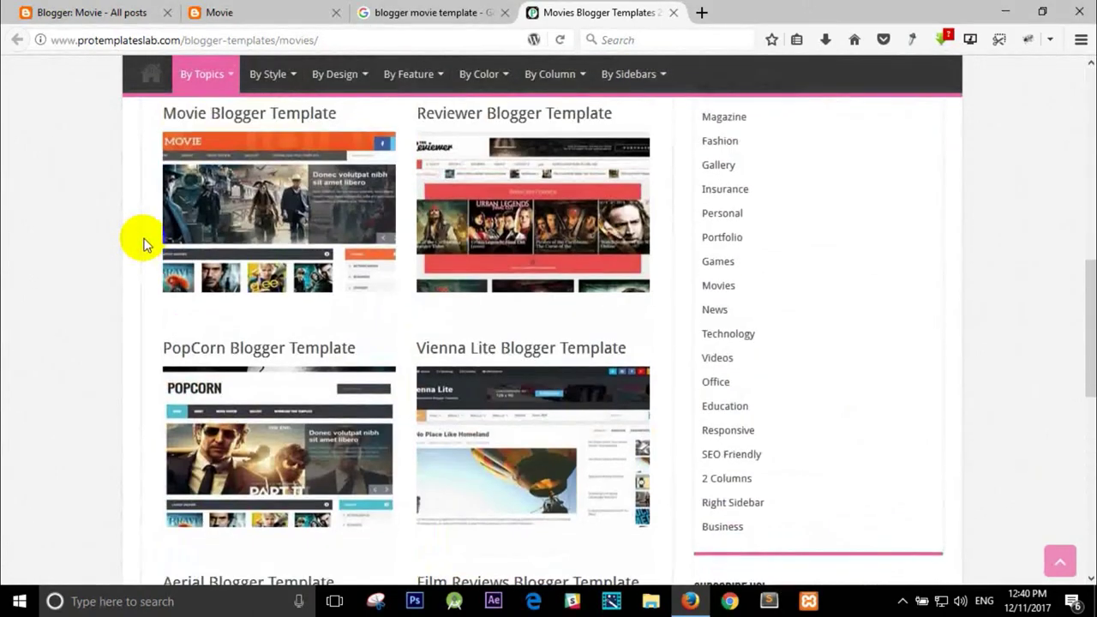
scroll(159, 243, up, 2)
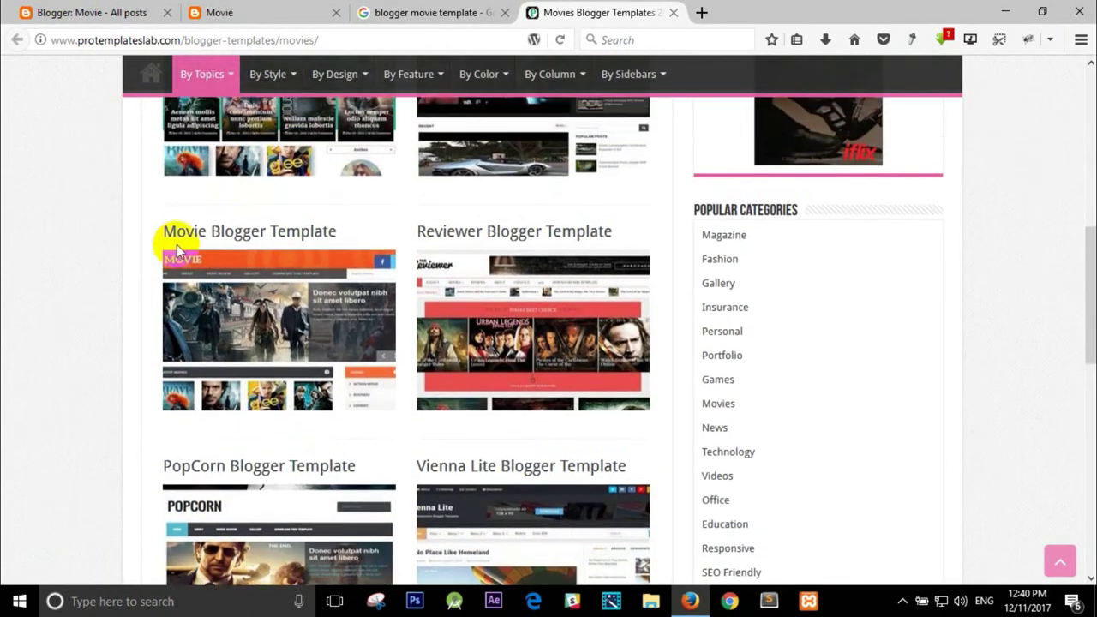
scroll(73, 237, up, 2)
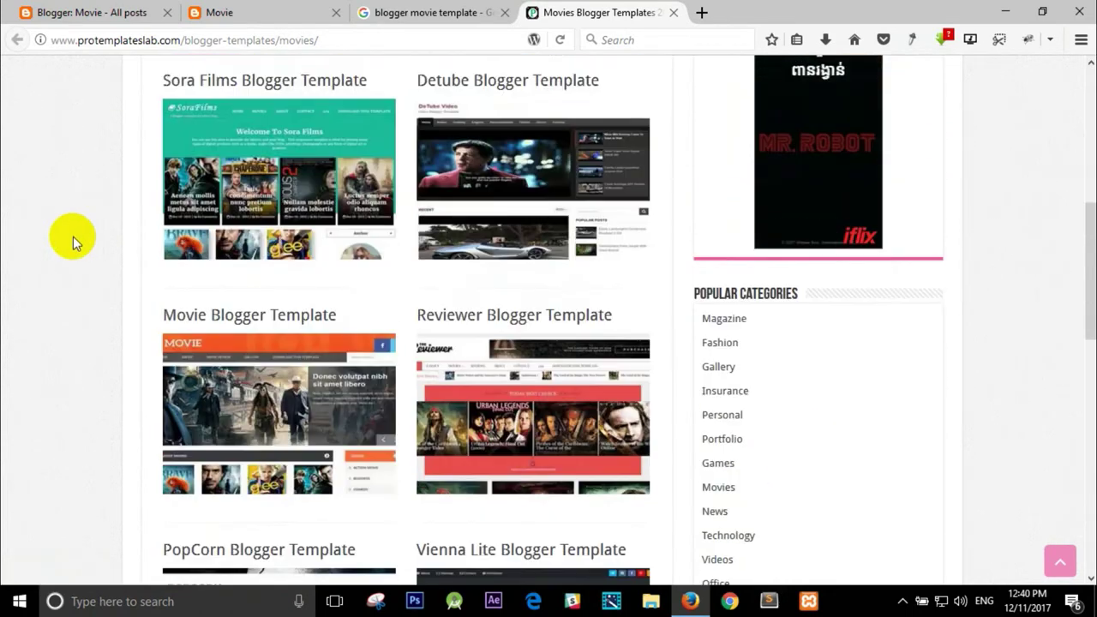
scroll(74, 238, down, 1)
click(280, 396)
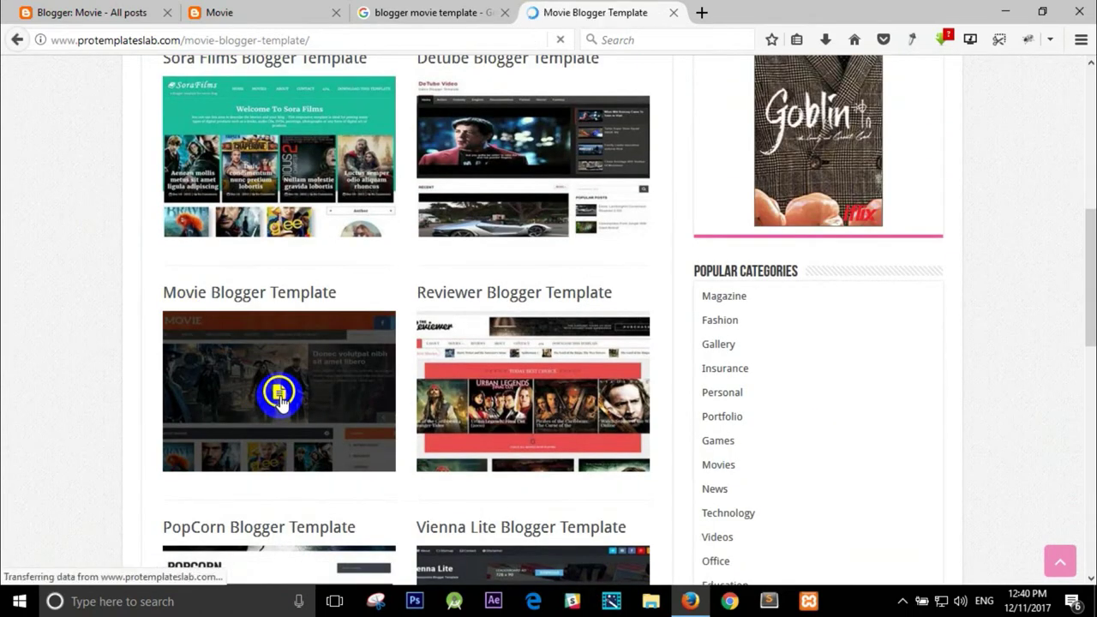
Open the live preview of the Movie Blogger Template and examine its home page layout.
scroll(357, 387, down, 5)
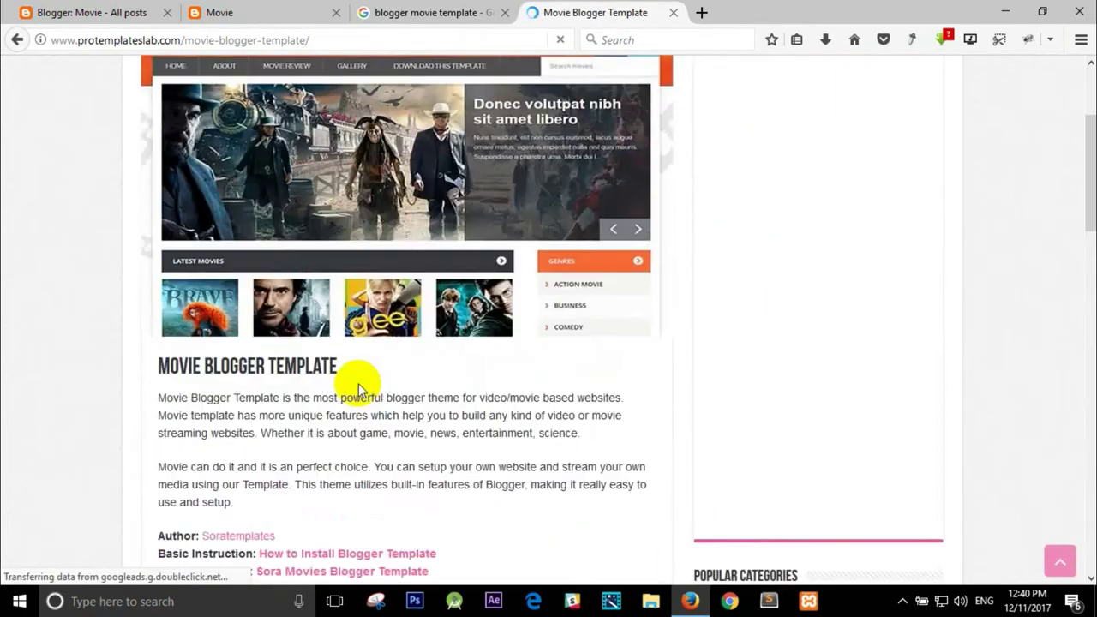
scroll(359, 381, down, 5)
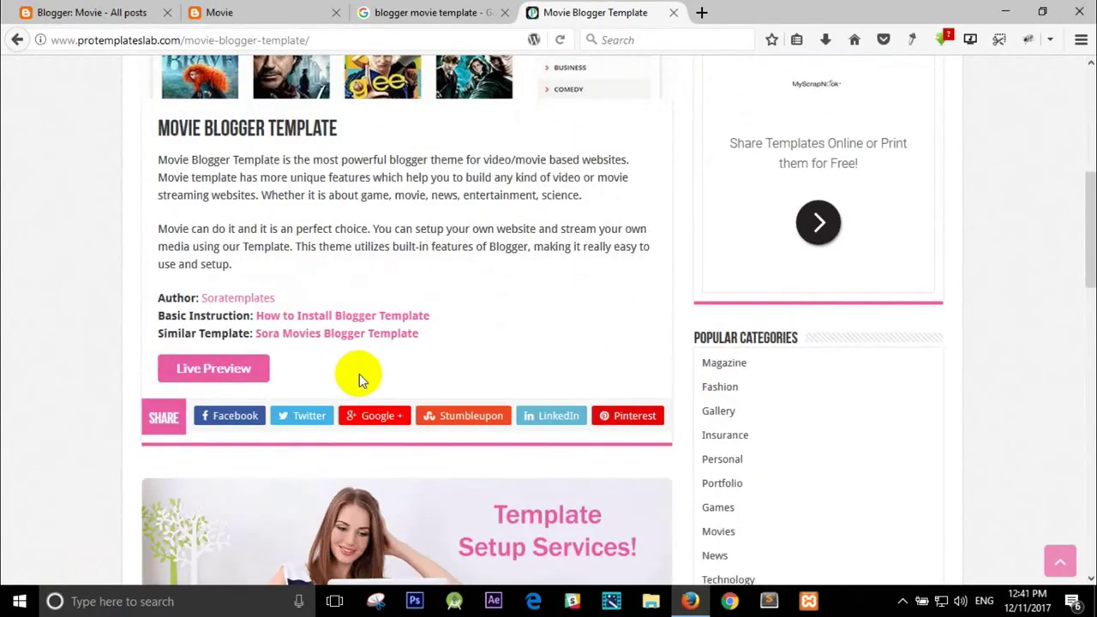
scroll(359, 374, down, 5)
scroll(363, 374, up, 4)
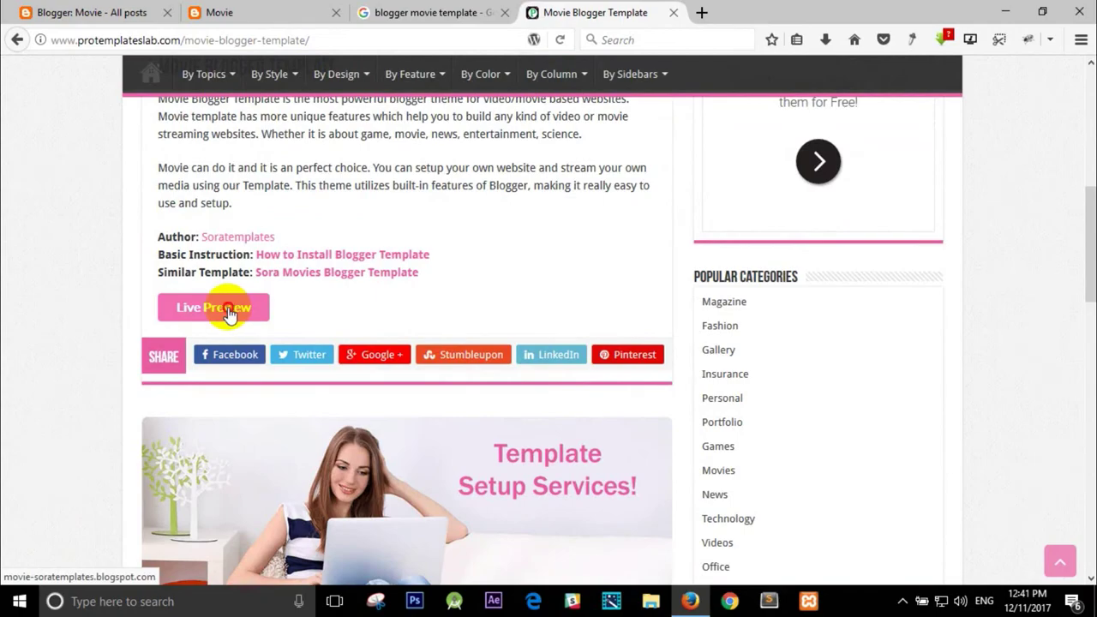
click(229, 310)
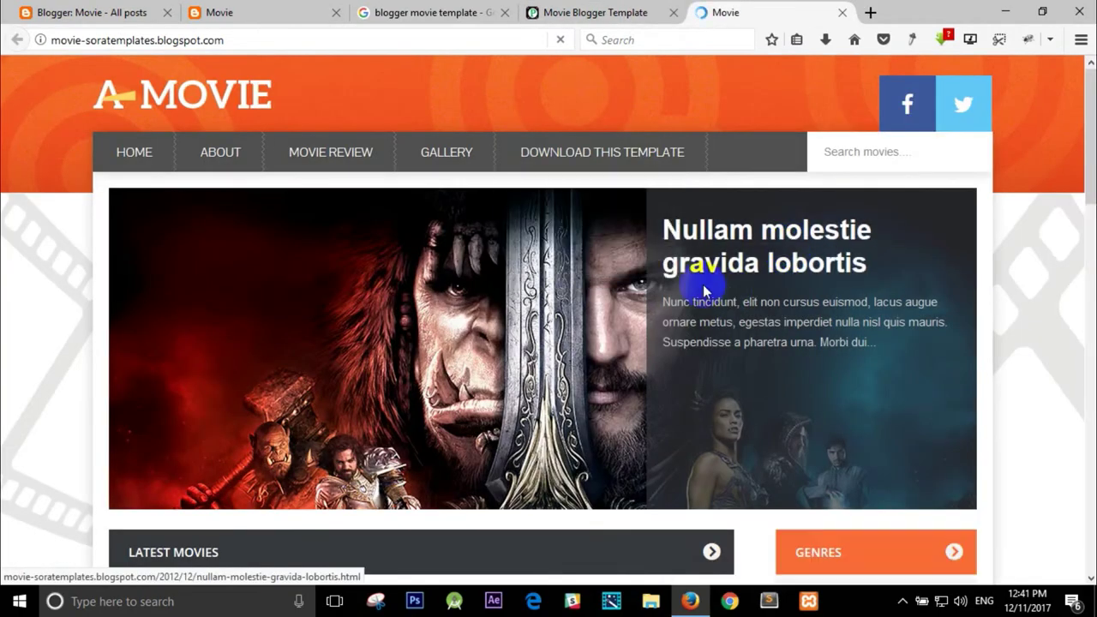
scroll(595, 299, down, 8)
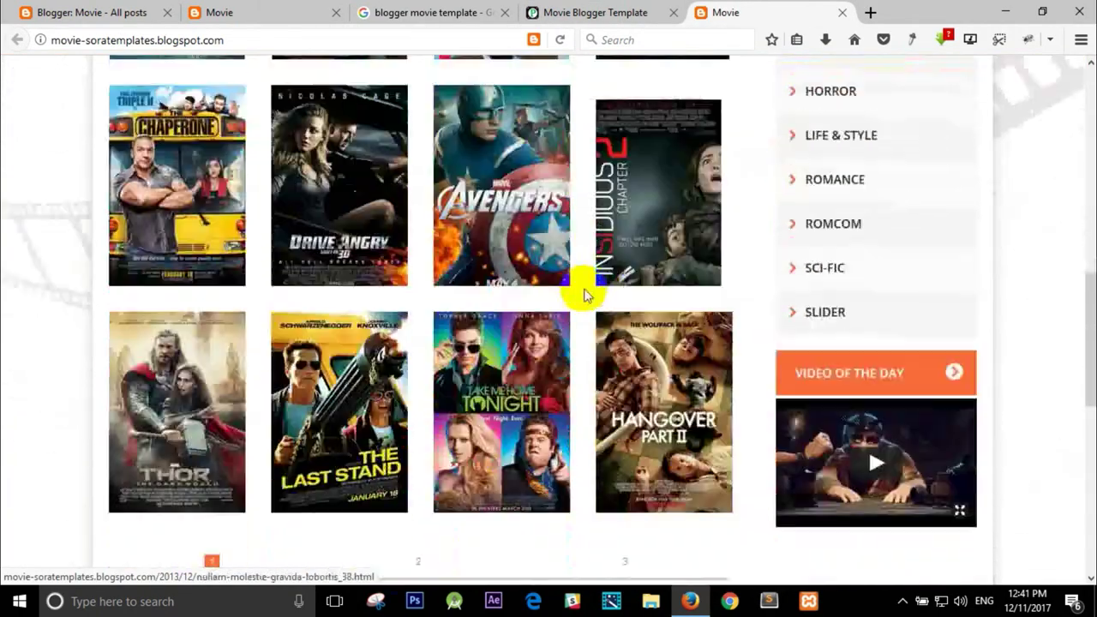
scroll(584, 295, up, 8)
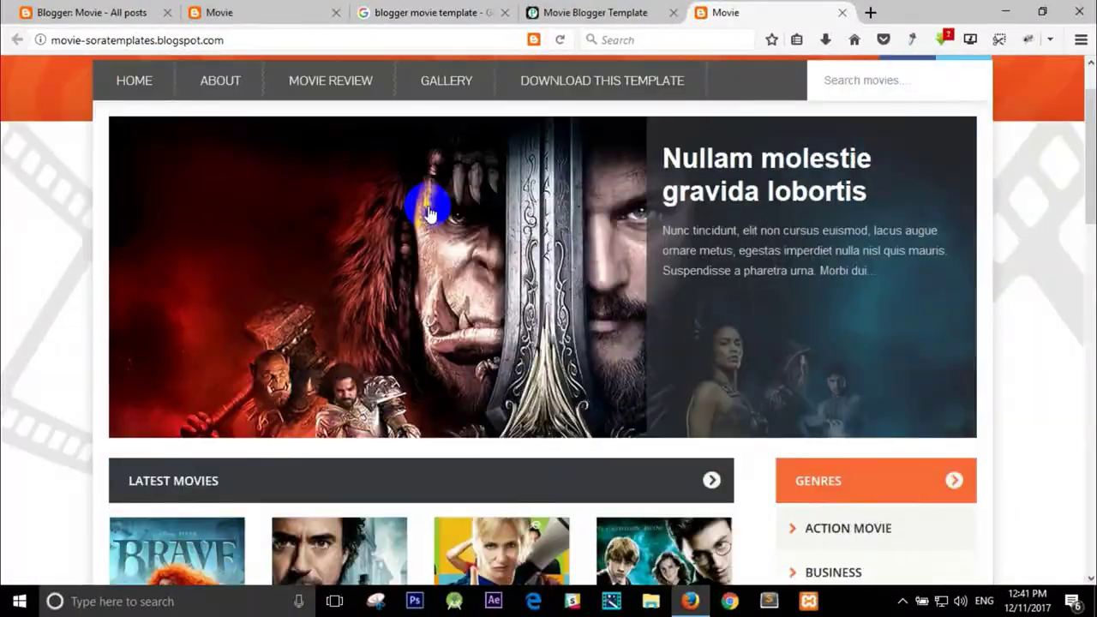
scroll(428, 211, up, 1)
scroll(404, 213, down, 6)
scroll(514, 257, up, 3)
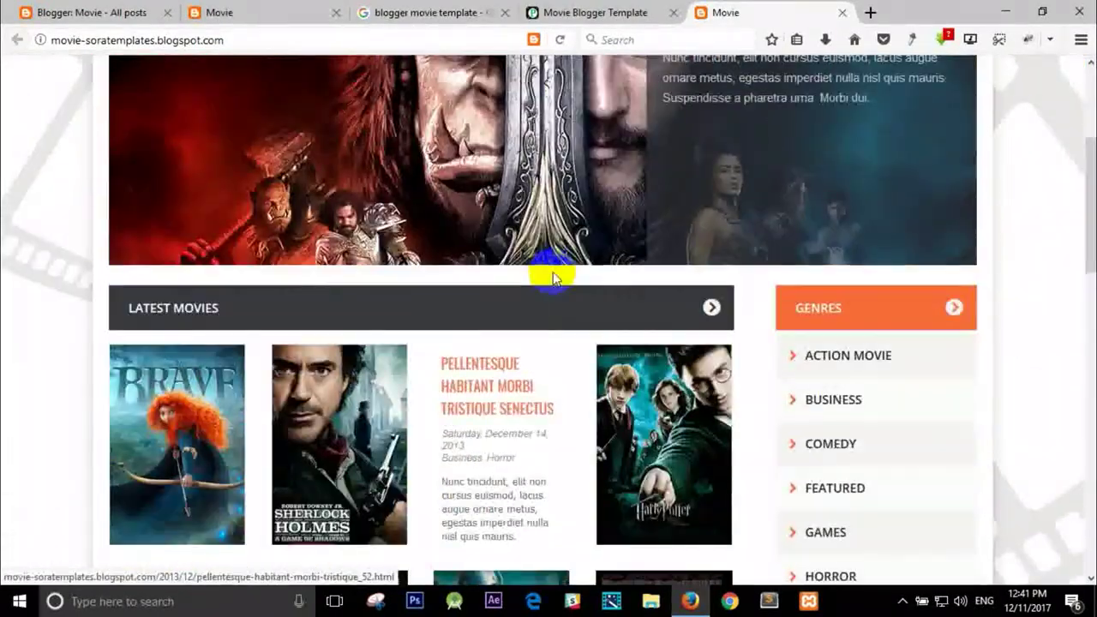
Open the template's download page on soratemplates.com and save the free version as Movie Free Version.zip.
scroll(552, 276, up, 3)
click(589, 163)
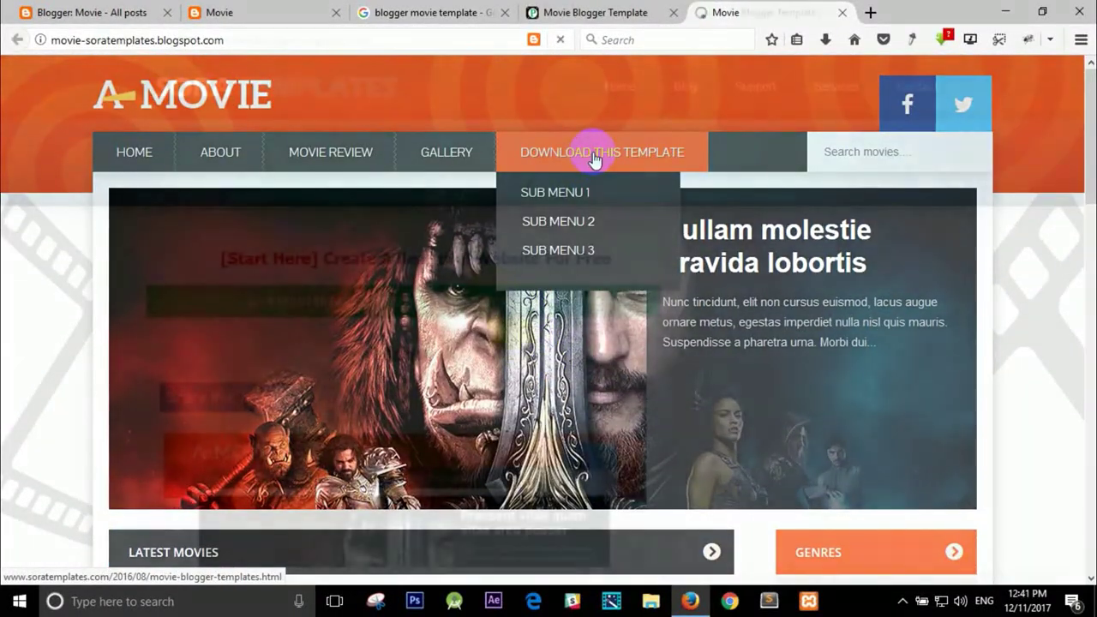
scroll(512, 342, down, 1)
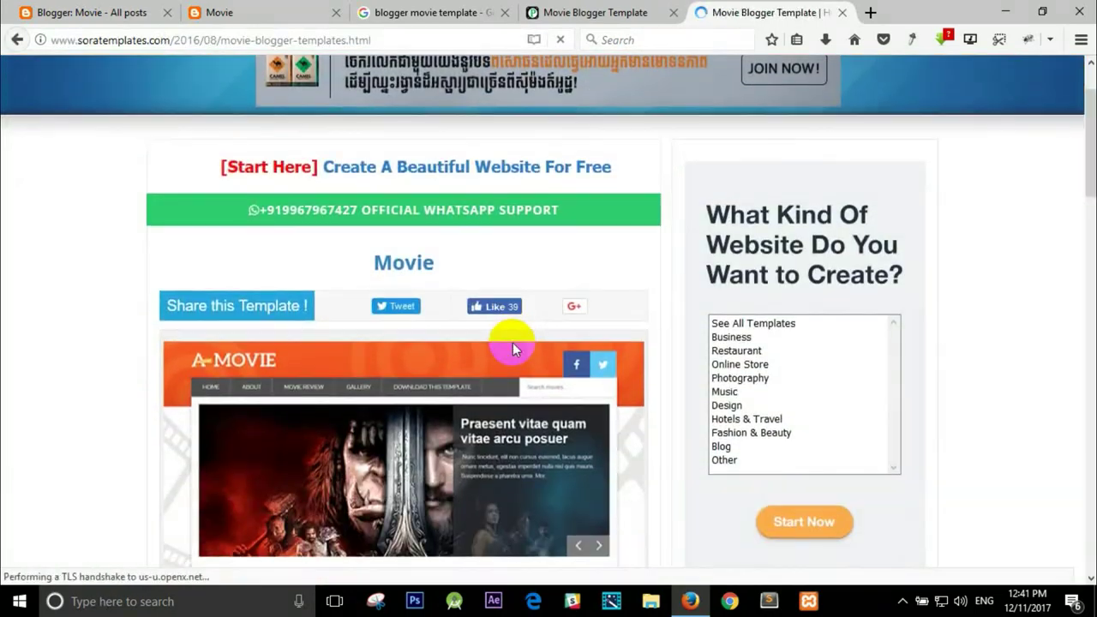
scroll(512, 342, down, 4)
scroll(514, 354, down, 3)
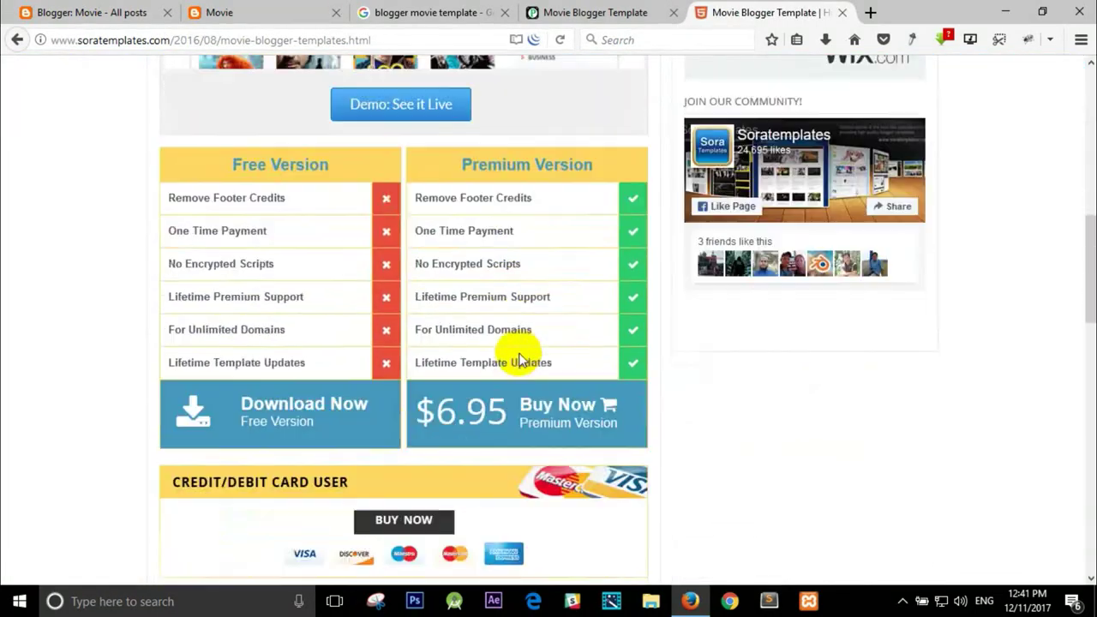
click(280, 396)
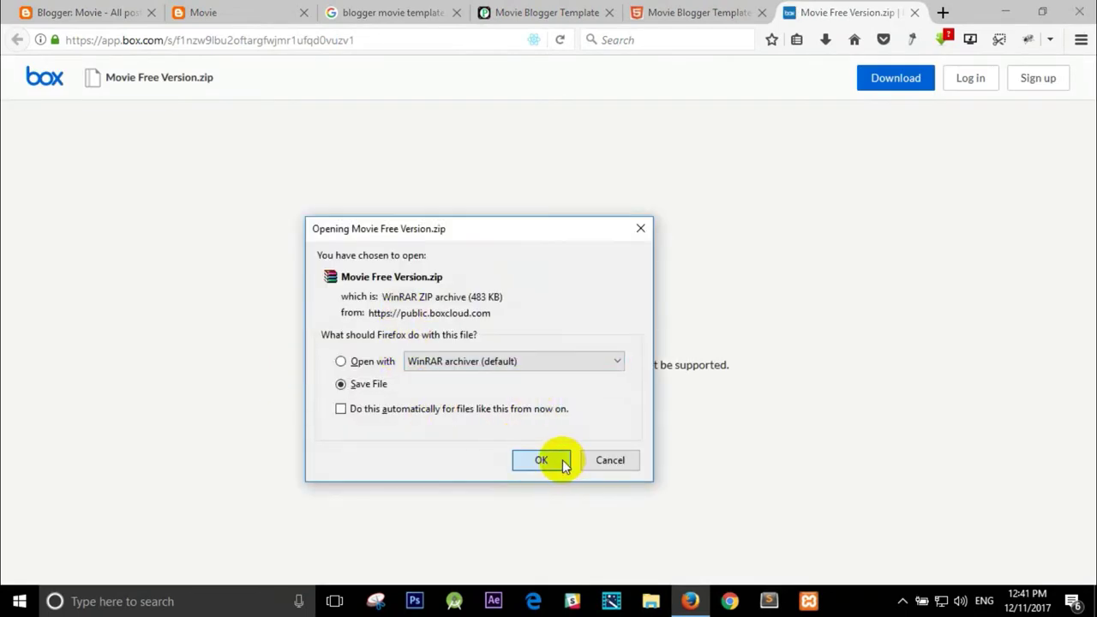
click(563, 462)
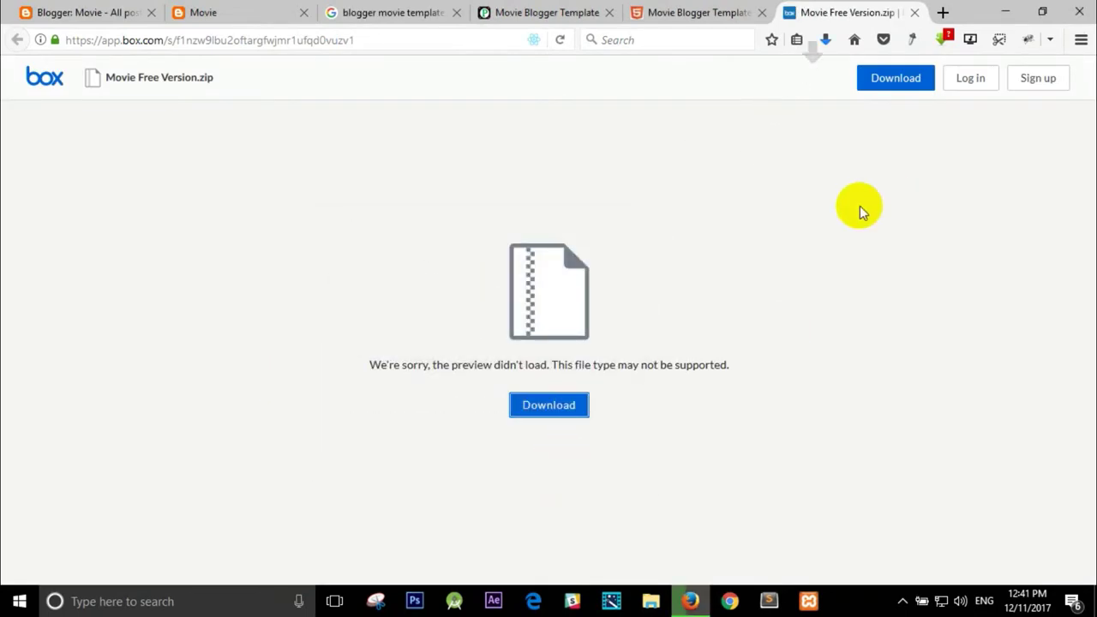
Move Movie Free Version.zip from the Downloads folder to the desktop and place it in an empty area.
click(827, 43)
click(812, 79)
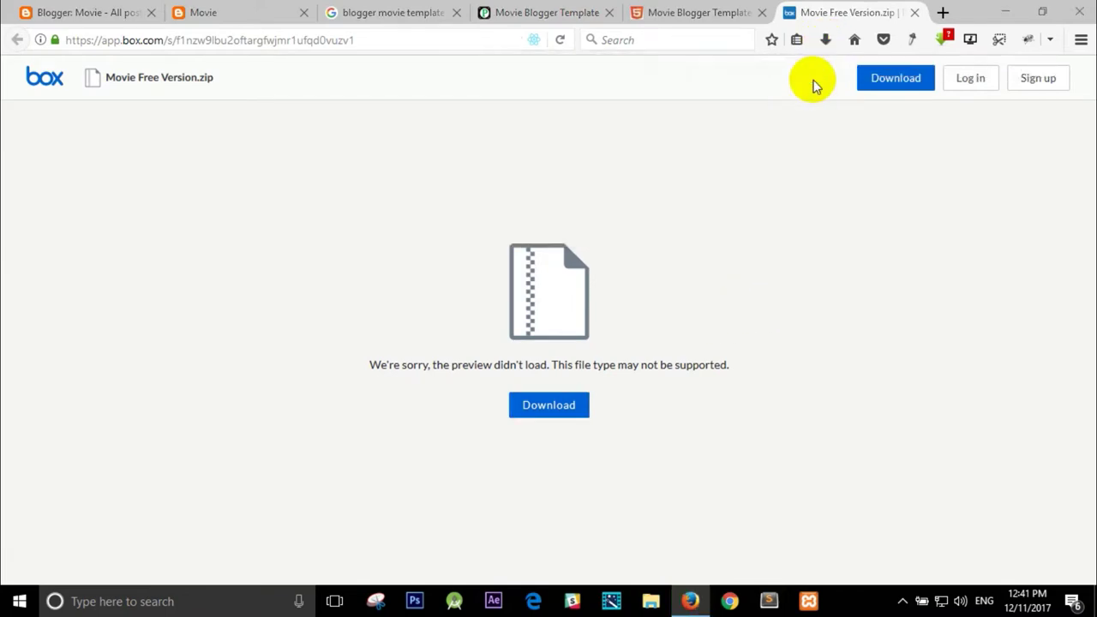
right_click(299, 175)
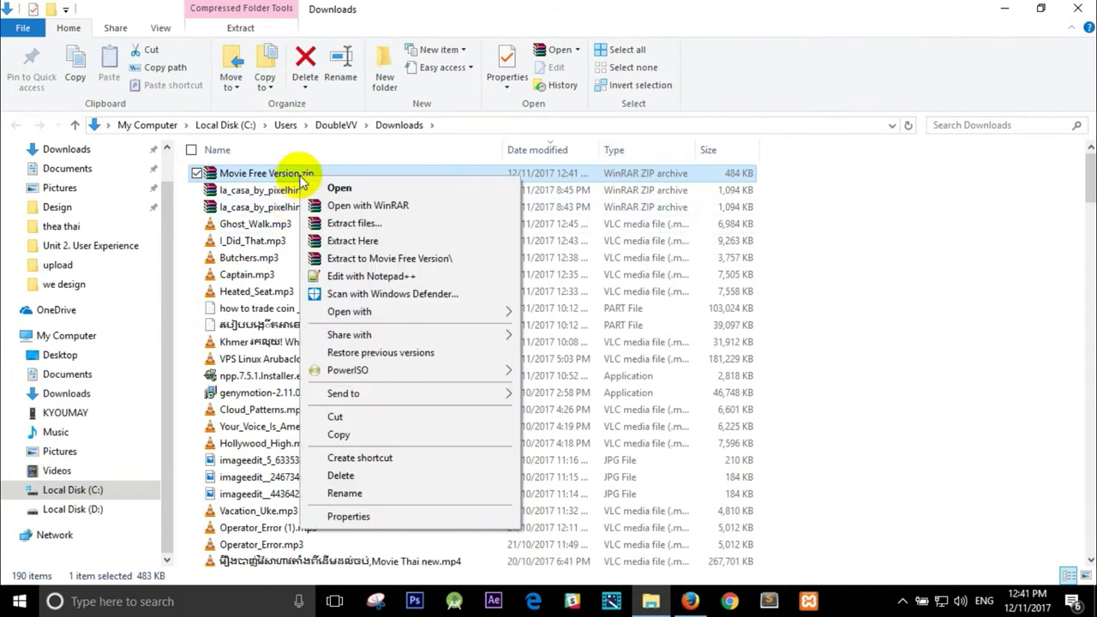
click(371, 415)
click(57, 353)
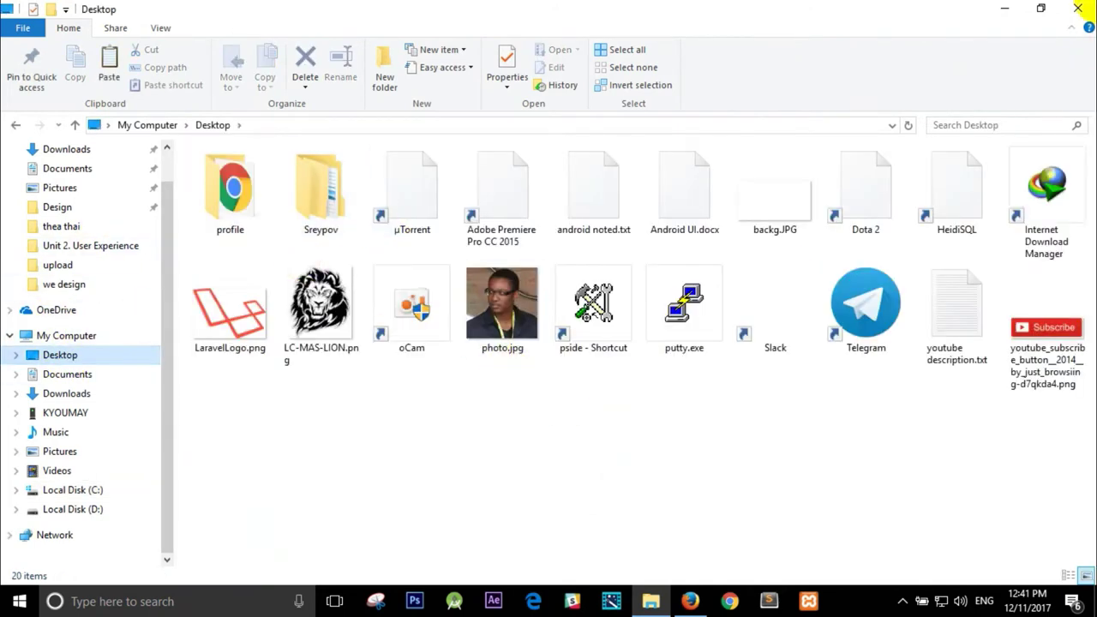
click(1078, 8)
click(994, 11)
right_click(491, 261)
click(506, 332)
drag(452, 248, 636, 175)
Extract the archive into its own Movie Free Version folder, then open the folder and select Movie Free Version.xml.
right_click(638, 178)
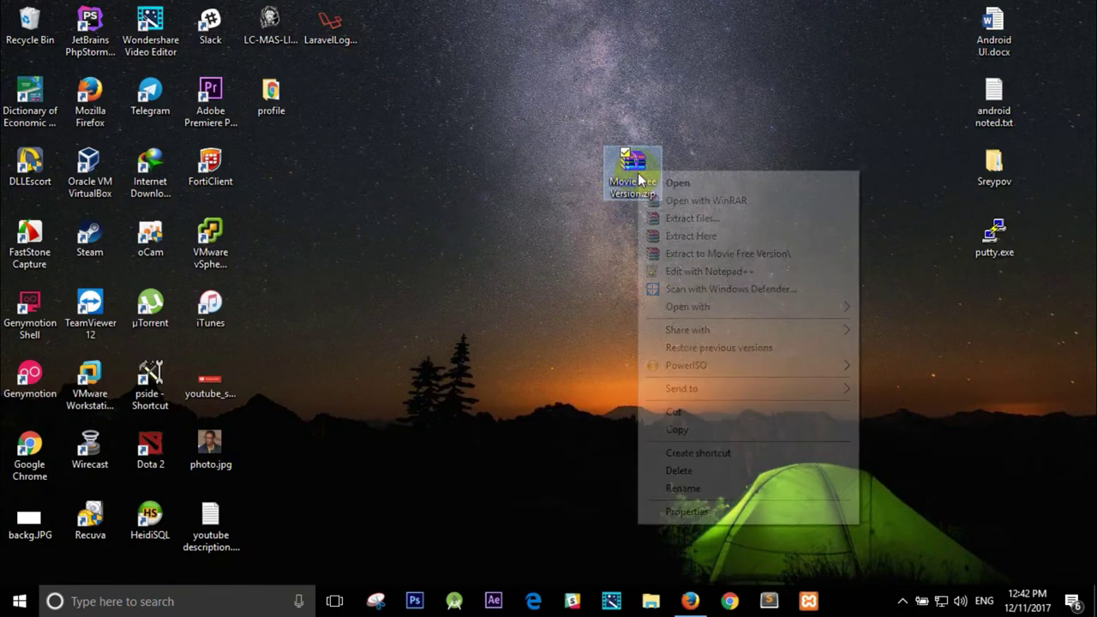
click(674, 253)
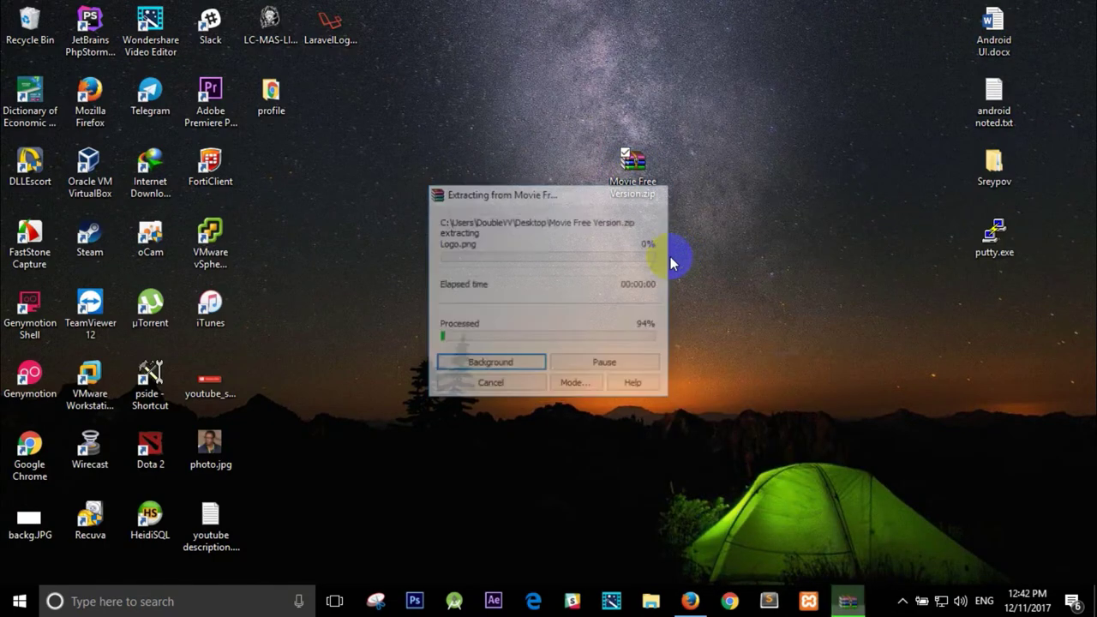
drag(282, 176, 707, 172)
double_click(706, 170)
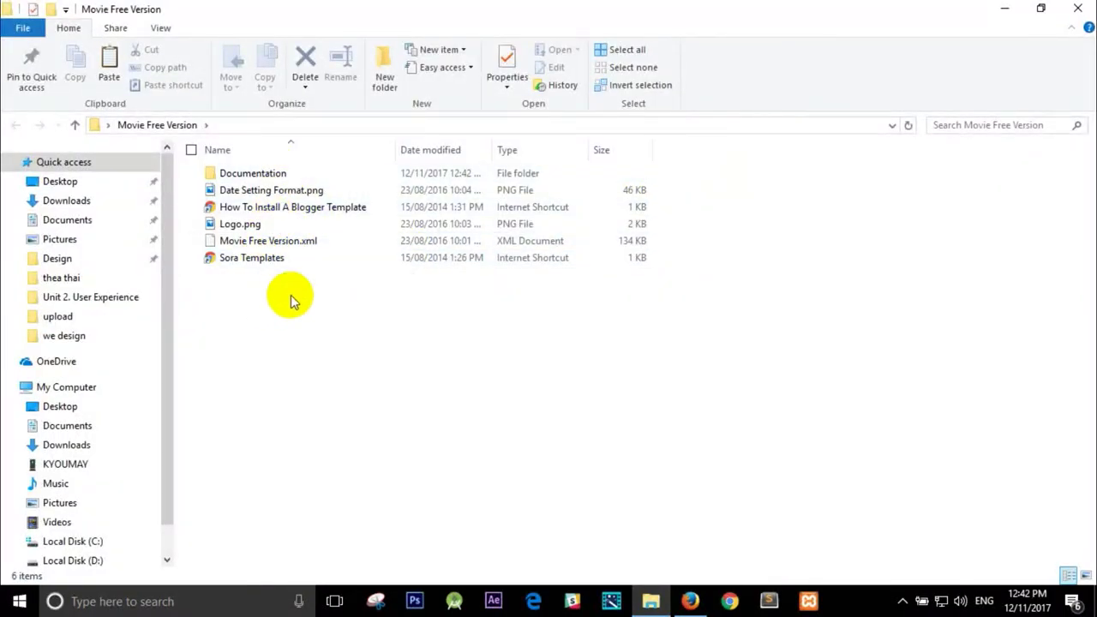
click(305, 247)
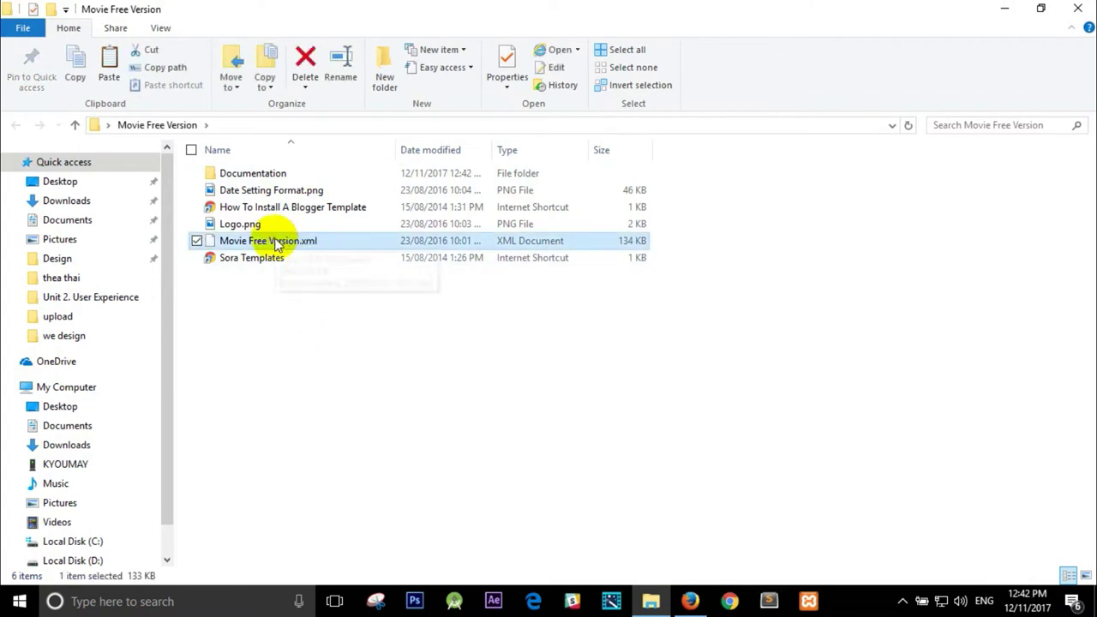
Switch back to Firefox and close the Box download, both Movie Blogger Template pages and the Google search results.
click(690, 601)
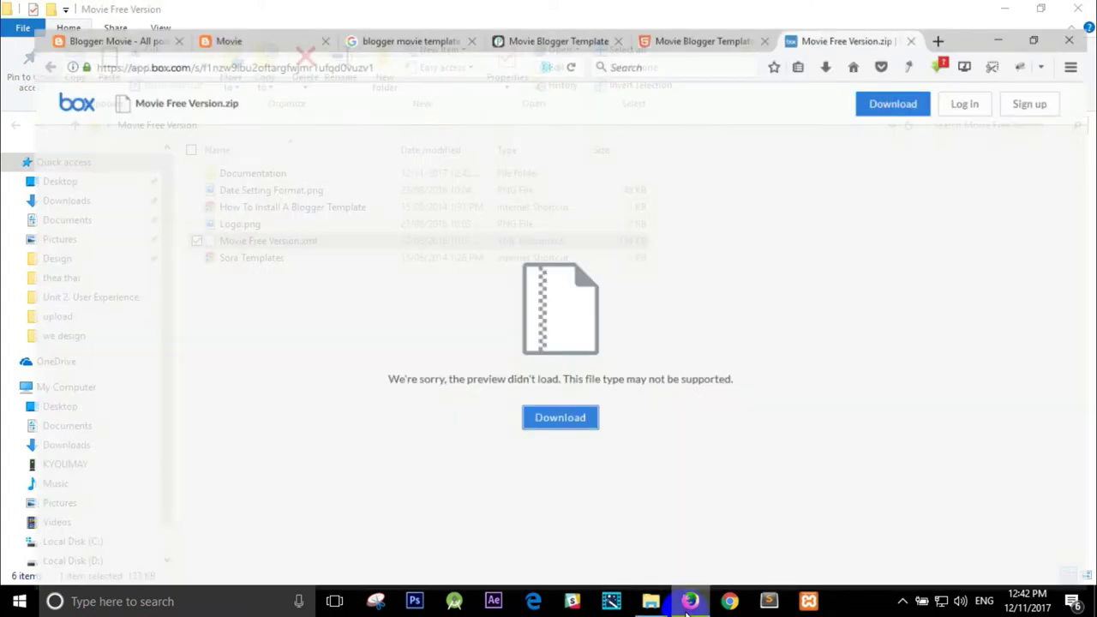
click(915, 13)
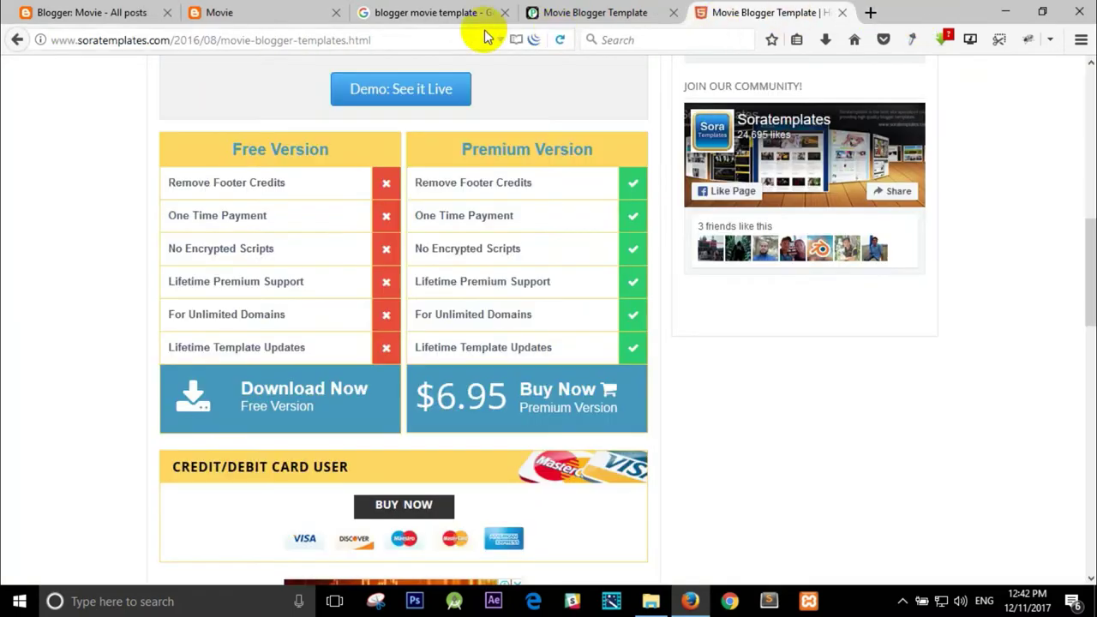
click(844, 12)
click(673, 13)
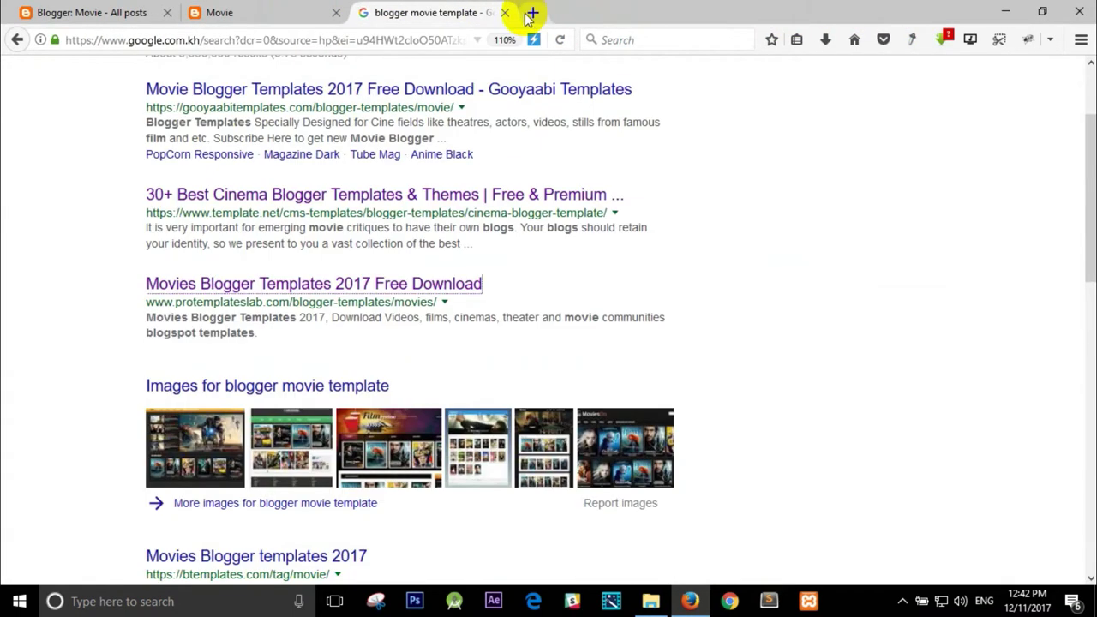
click(504, 13)
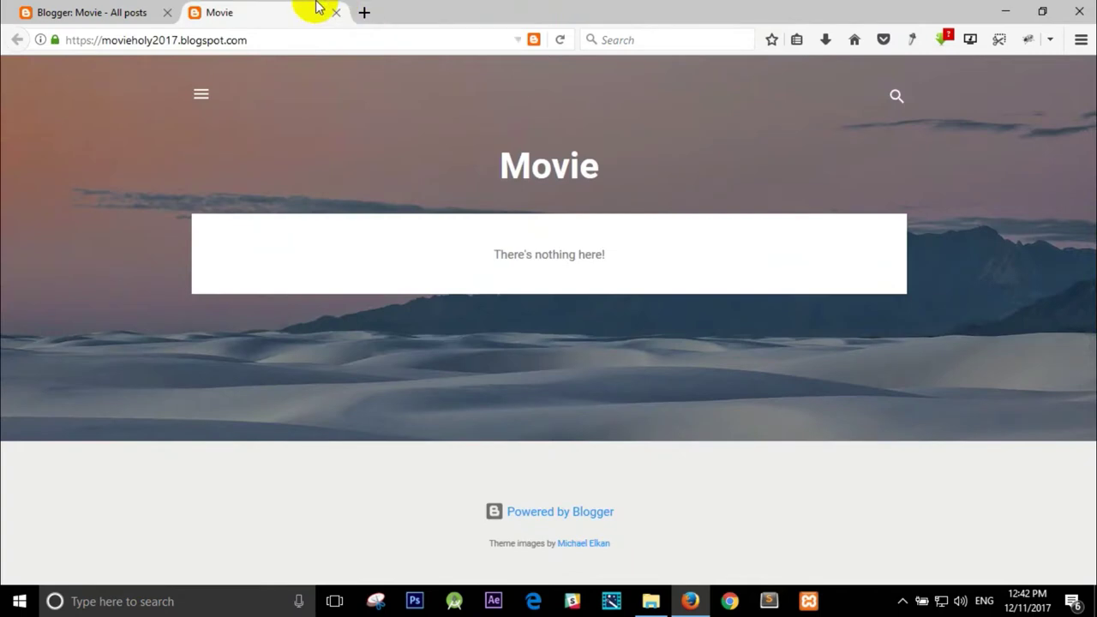
Open the Backup / Restore dialog for the Movie blog's theme in the Blogger dashboard.
click(39, 11)
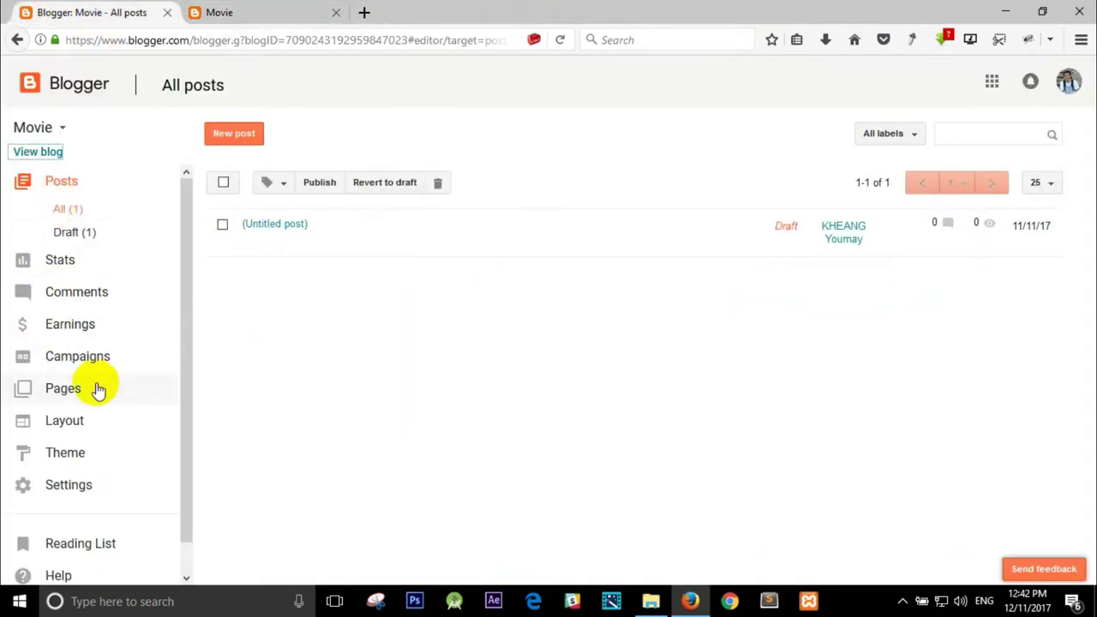
scroll(94, 390, down, 1)
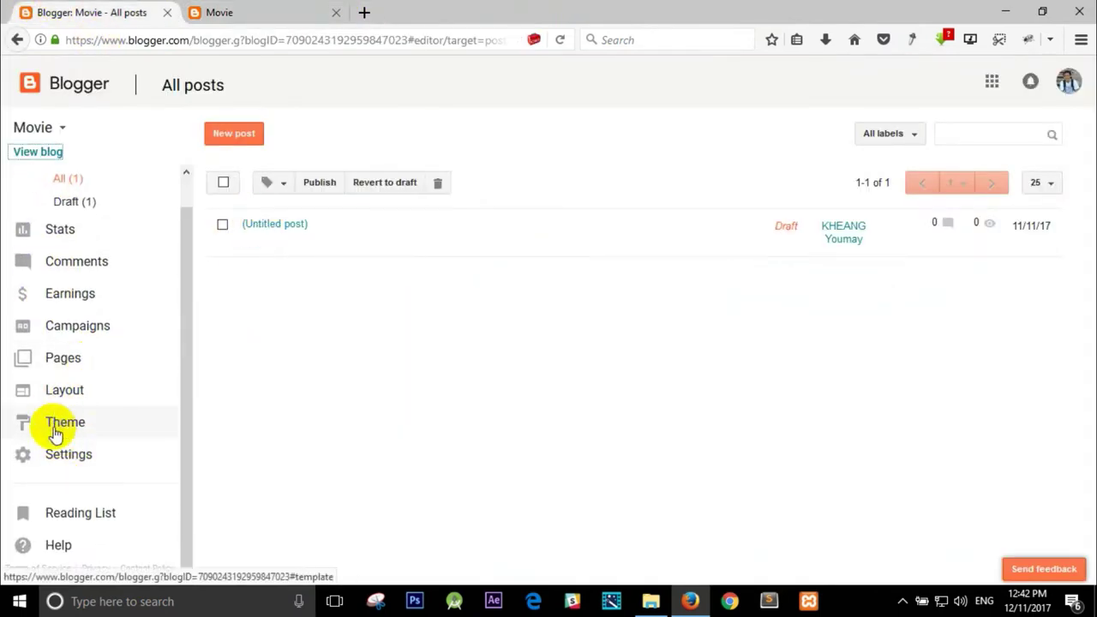
click(62, 424)
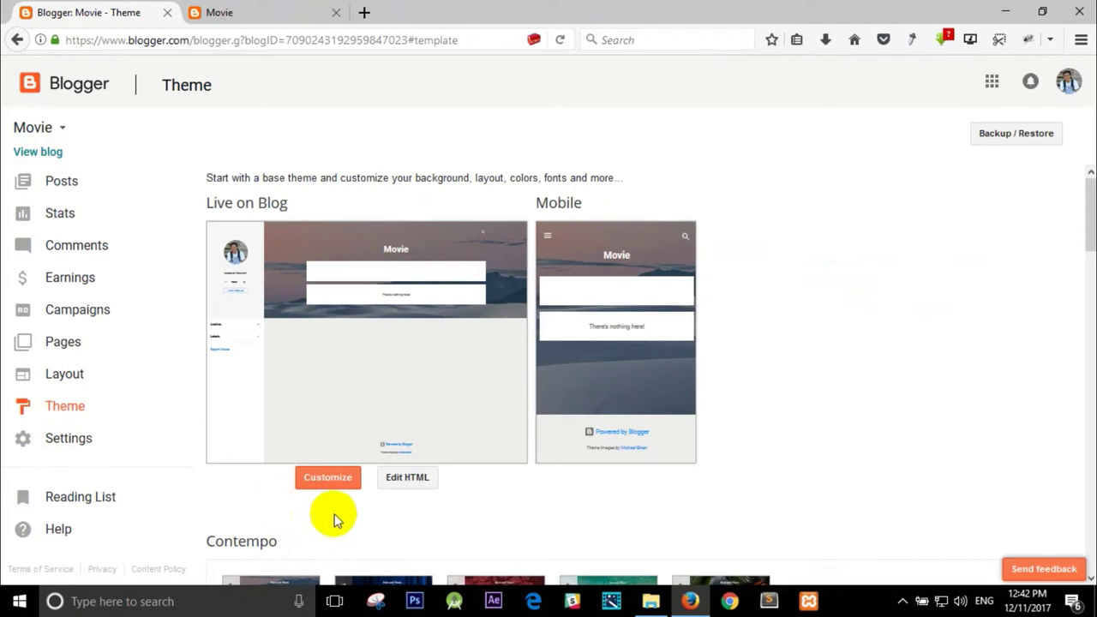
click(1021, 135)
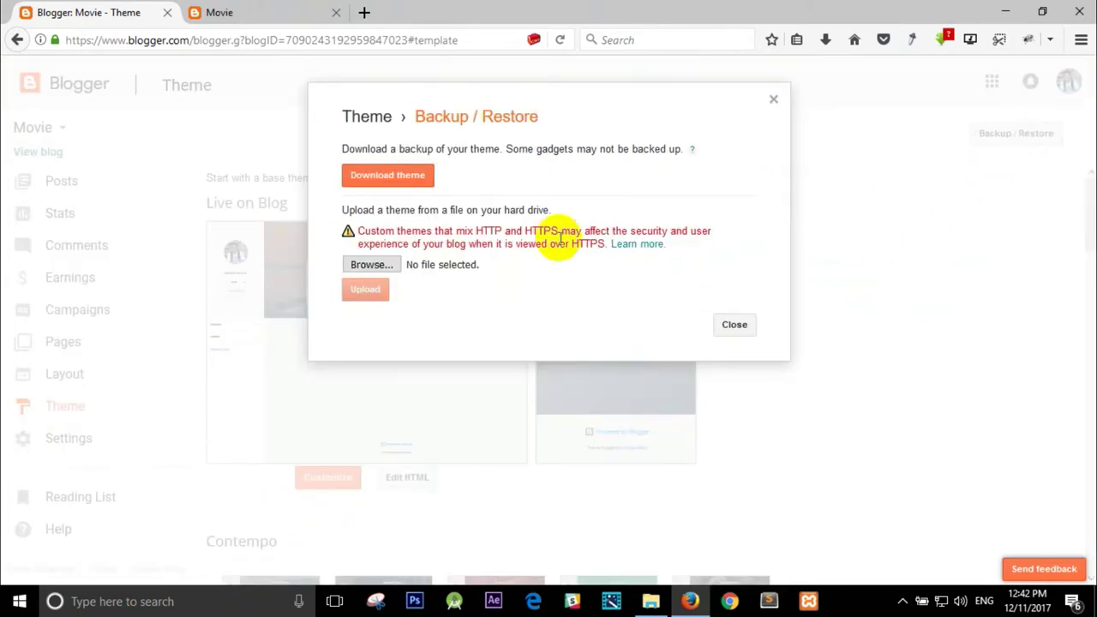
Upload Movie Free Version.xml from the Movie Free Version folder on the desktop as the blog's theme.
click(368, 265)
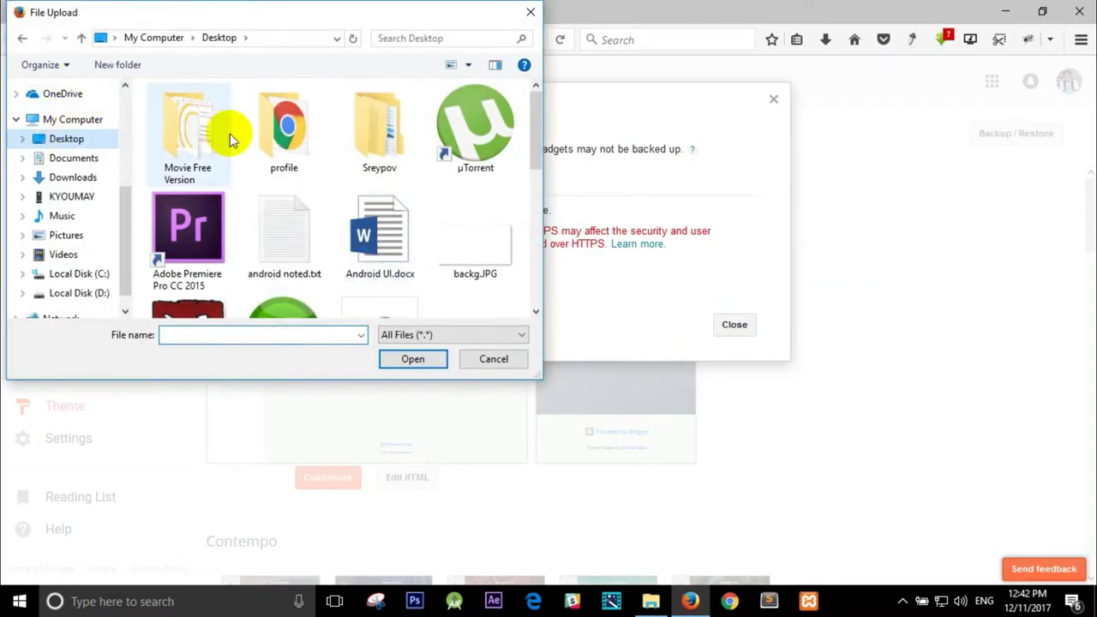
scroll(307, 161, down, 3)
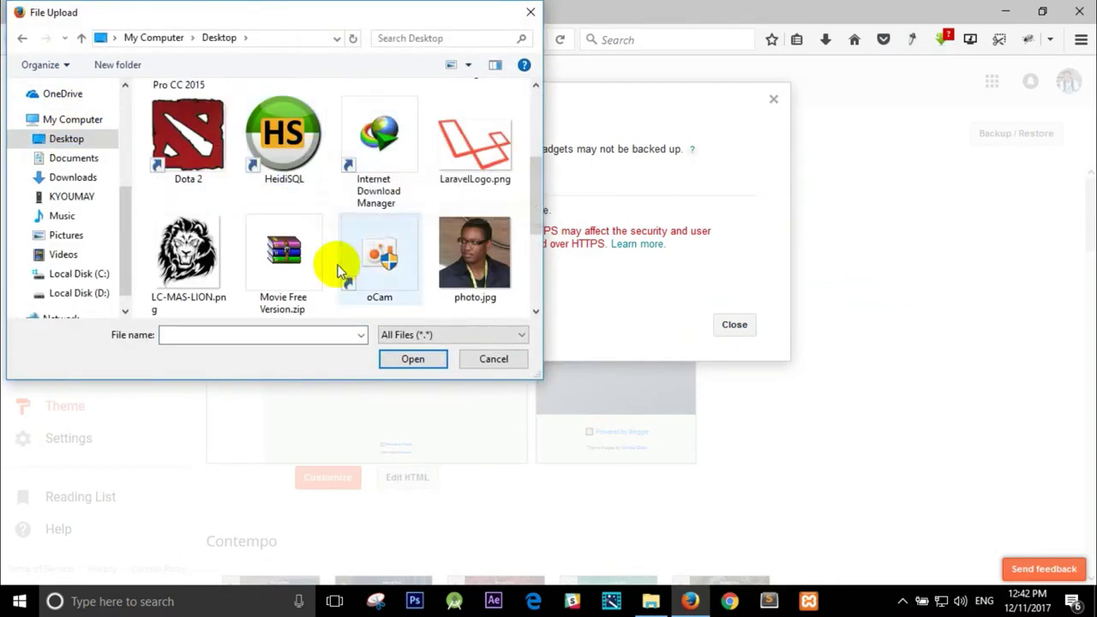
scroll(318, 257, down, 2)
scroll(356, 240, down, 2)
scroll(356, 240, up, 5)
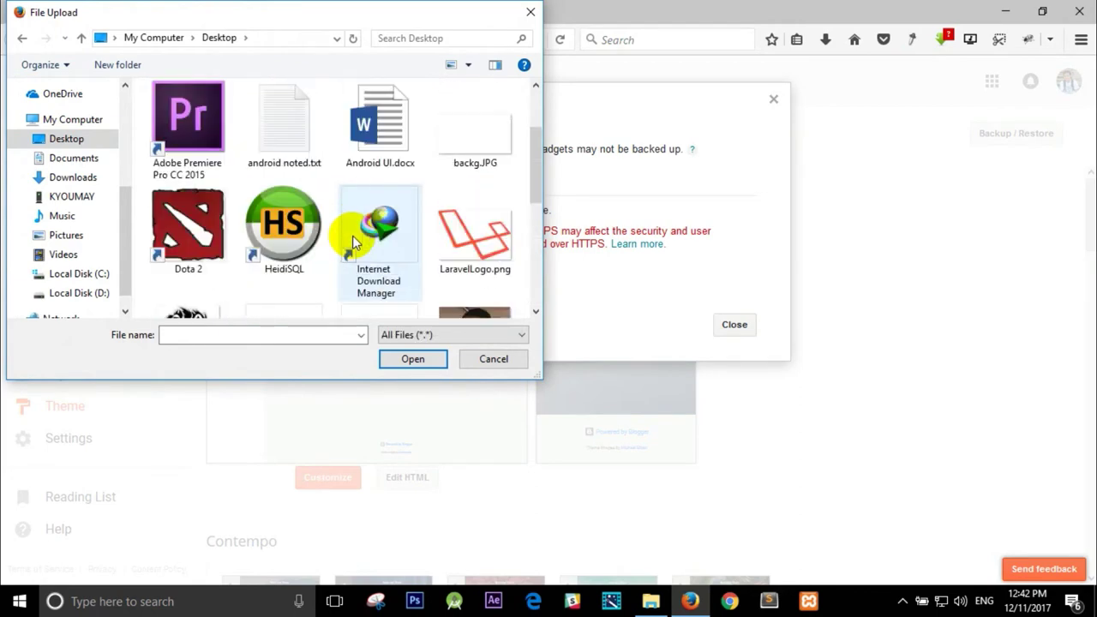
scroll(355, 240, down, 5)
scroll(356, 240, up, 5)
scroll(356, 243, up, 2)
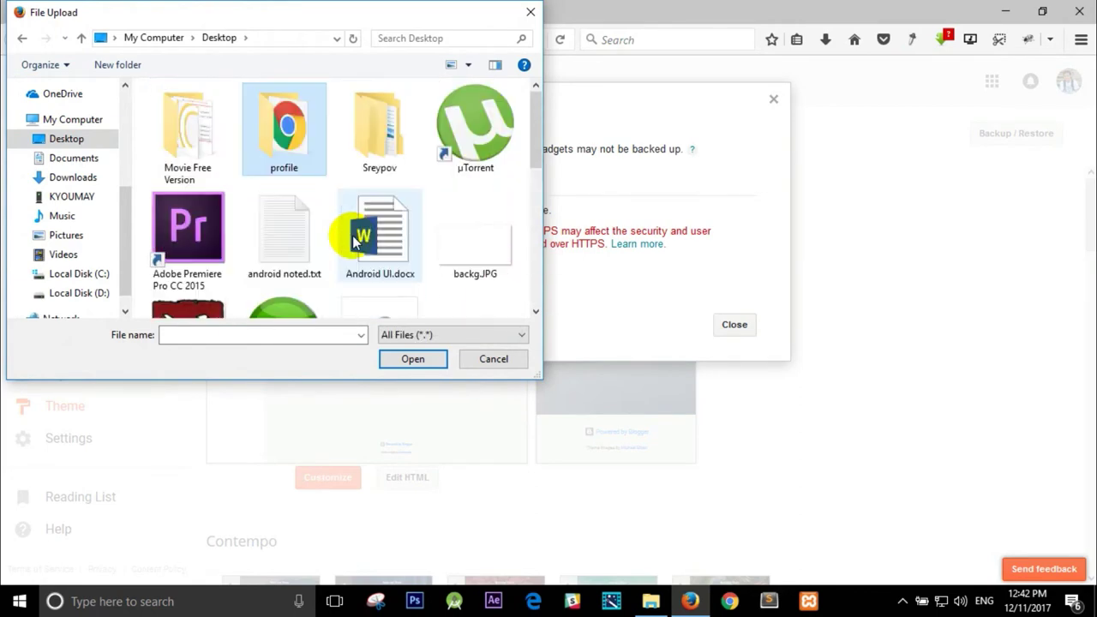
double_click(196, 142)
click(200, 178)
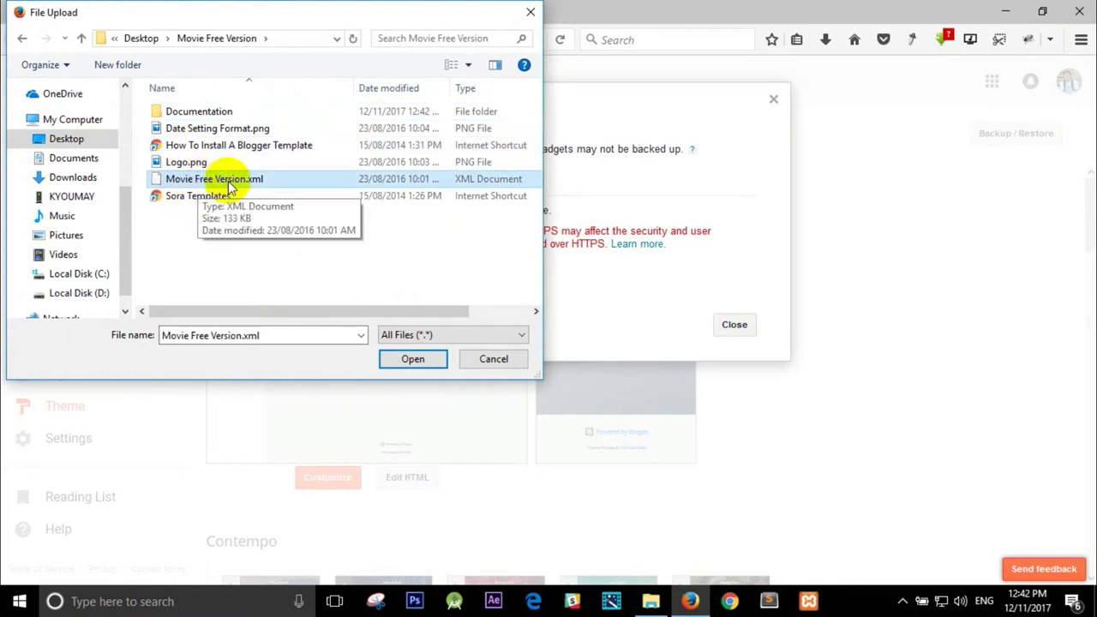
click(413, 360)
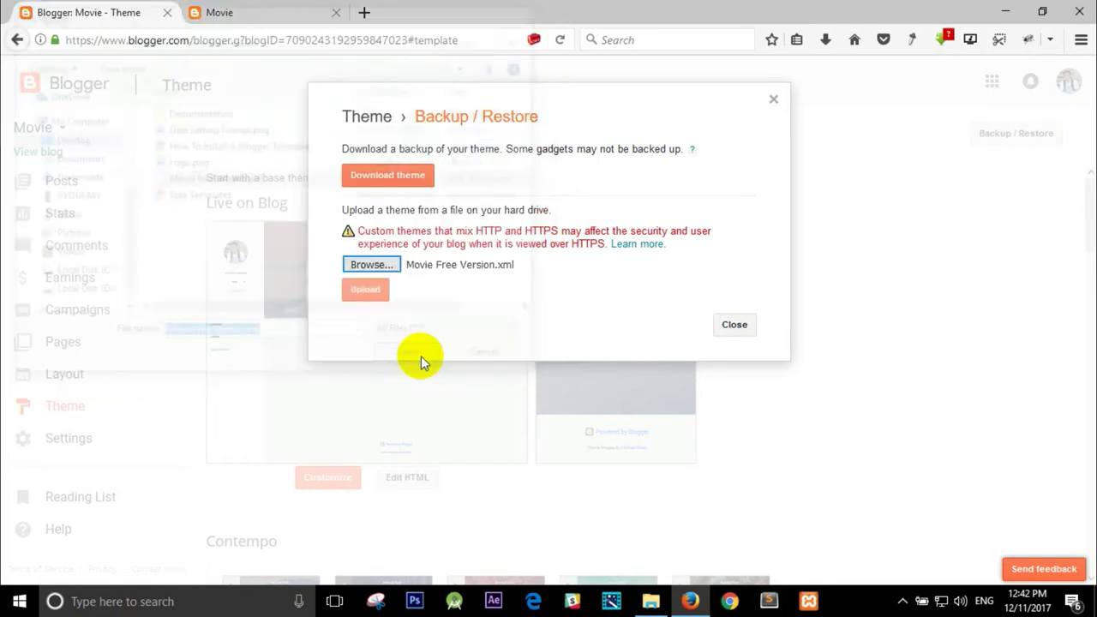
click(369, 292)
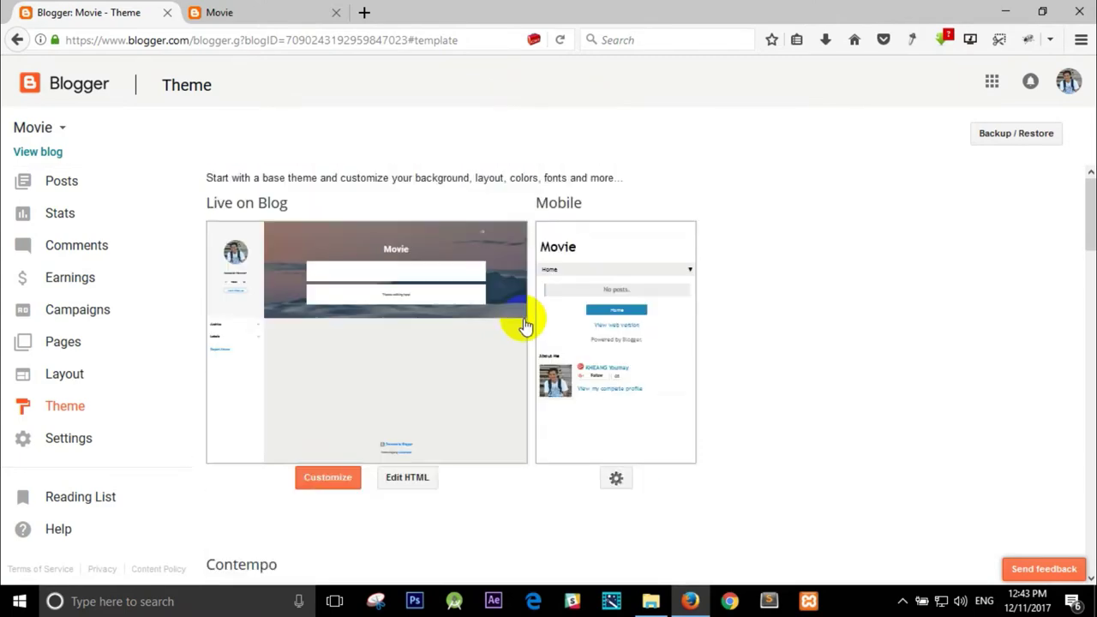
Look over the Theme page, then reload the live Movie blog and examine its new layout and navigation menu.
scroll(1084, 463, down, 2)
scroll(771, 368, up, 2)
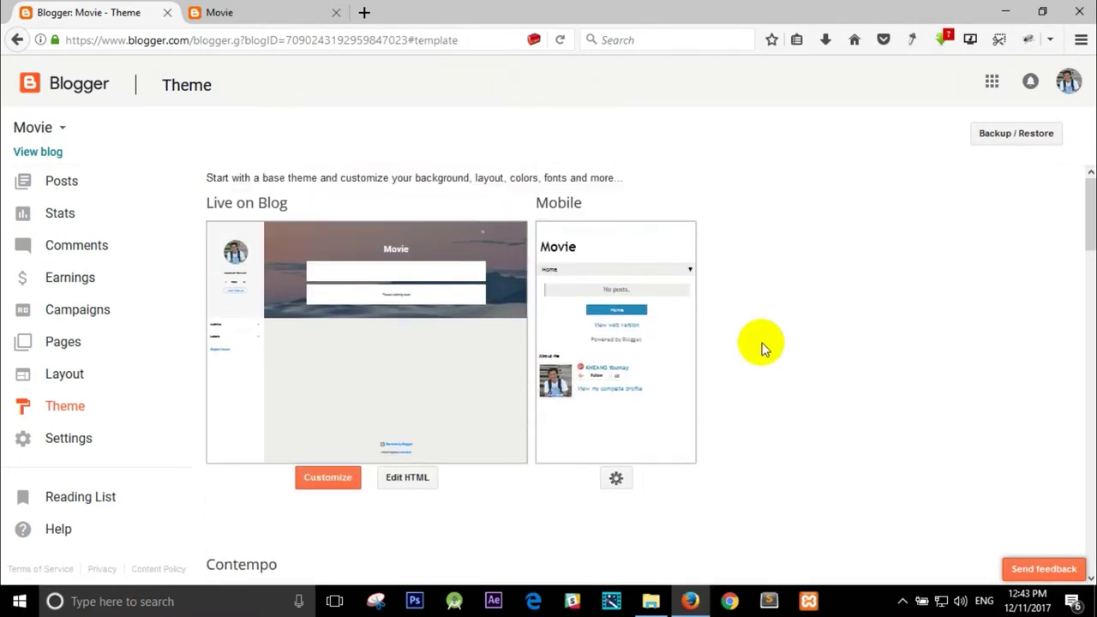
scroll(720, 274, down, 3)
scroll(711, 296, down, 5)
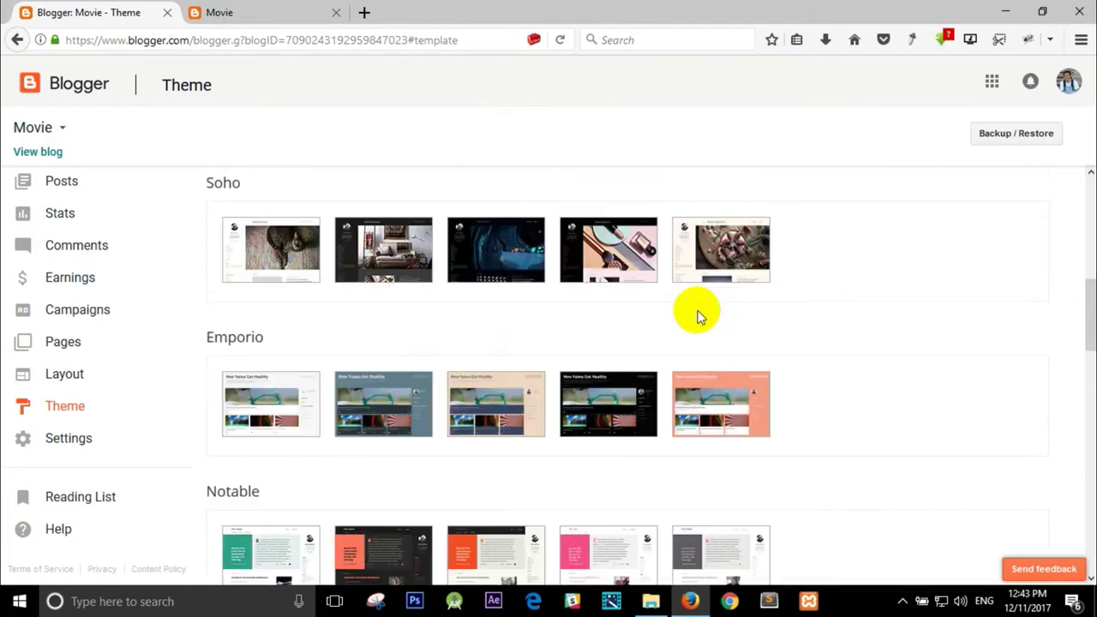
scroll(429, 240, up, 3)
click(281, 9)
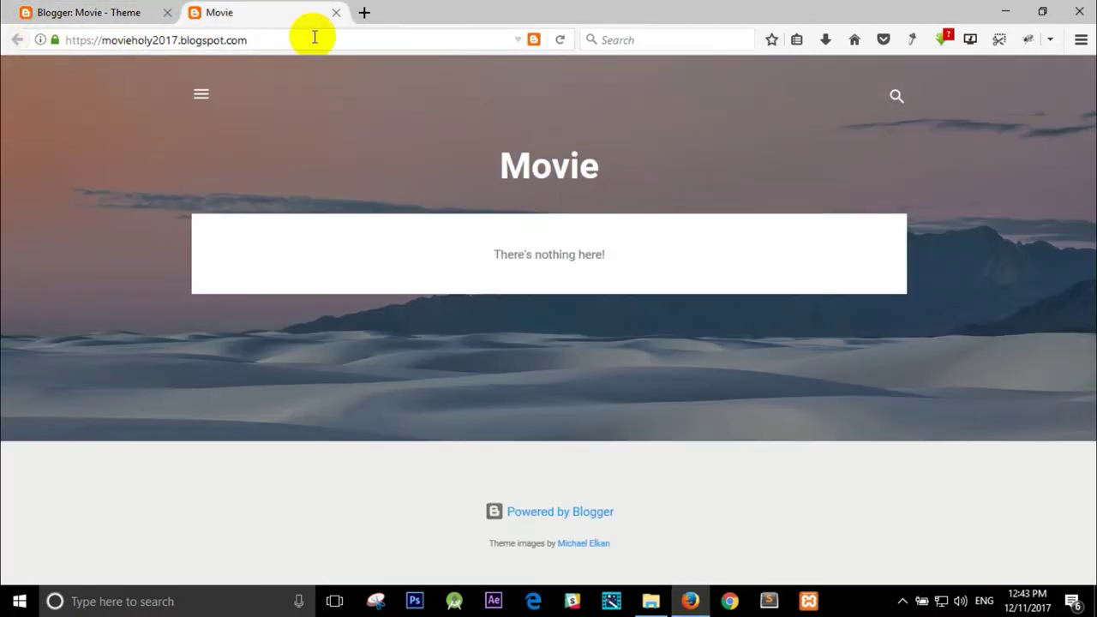
click(562, 41)
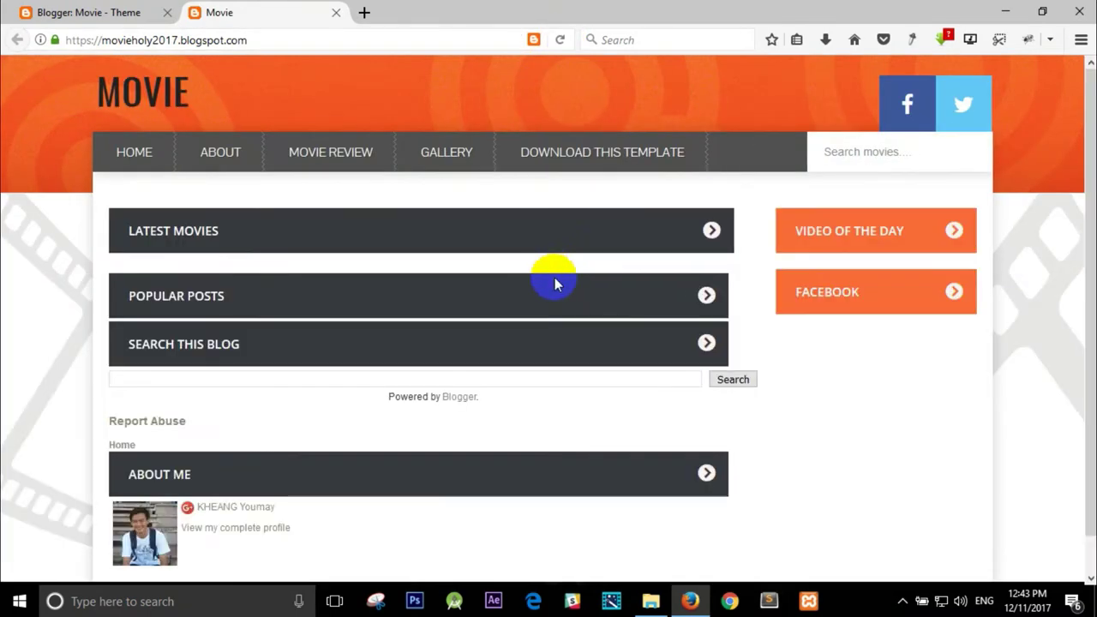
scroll(553, 300, down, 1)
scroll(549, 315, up, 1)
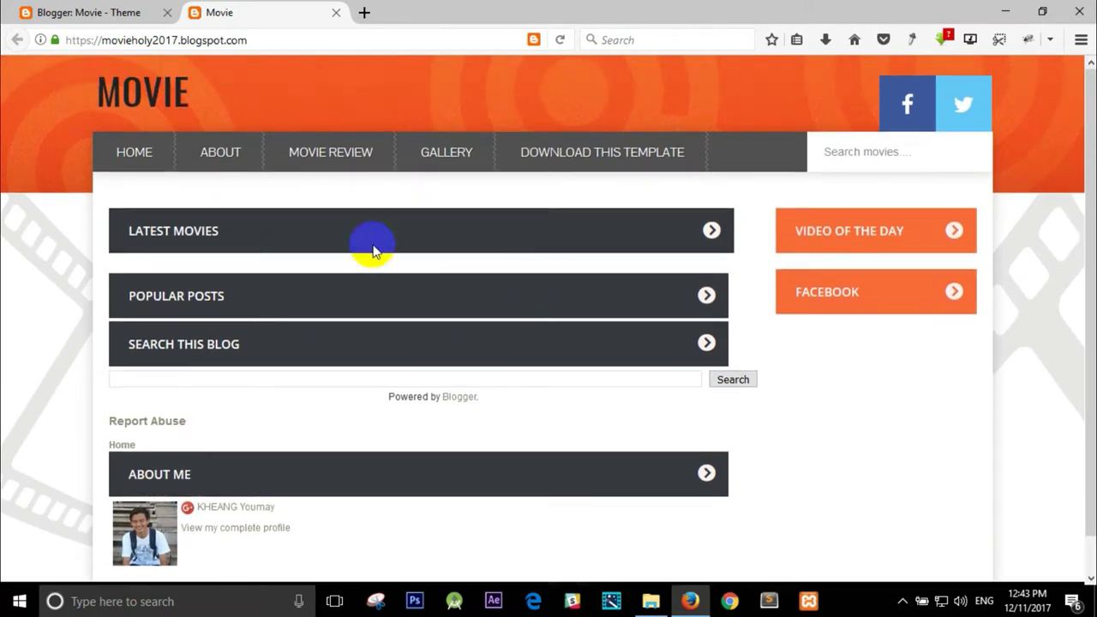
mouse_move(446, 158)
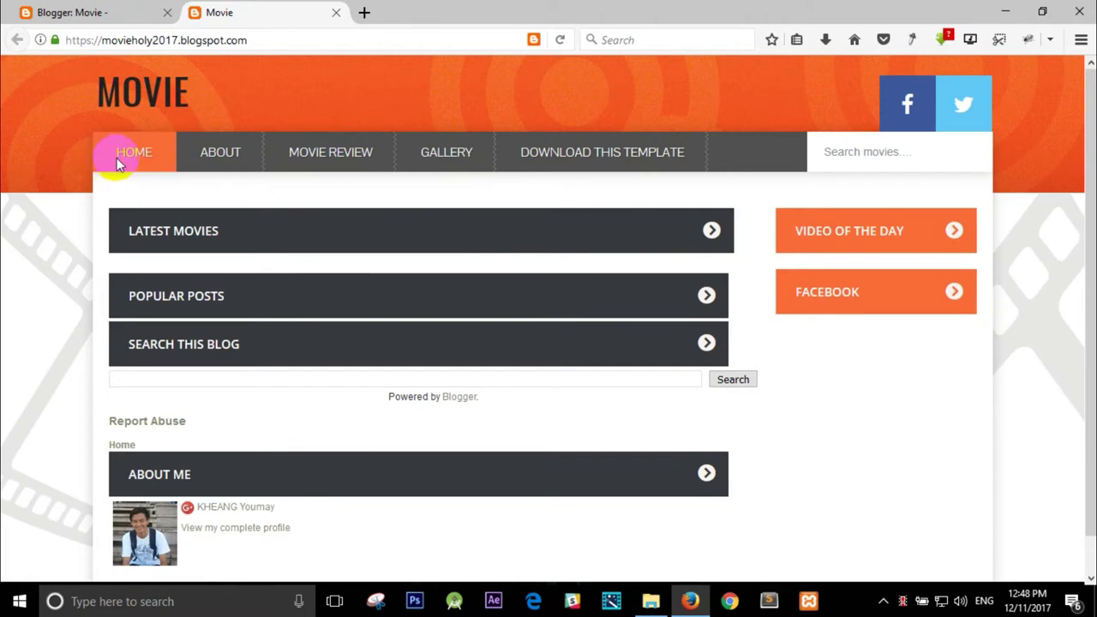
mouse_move(446, 178)
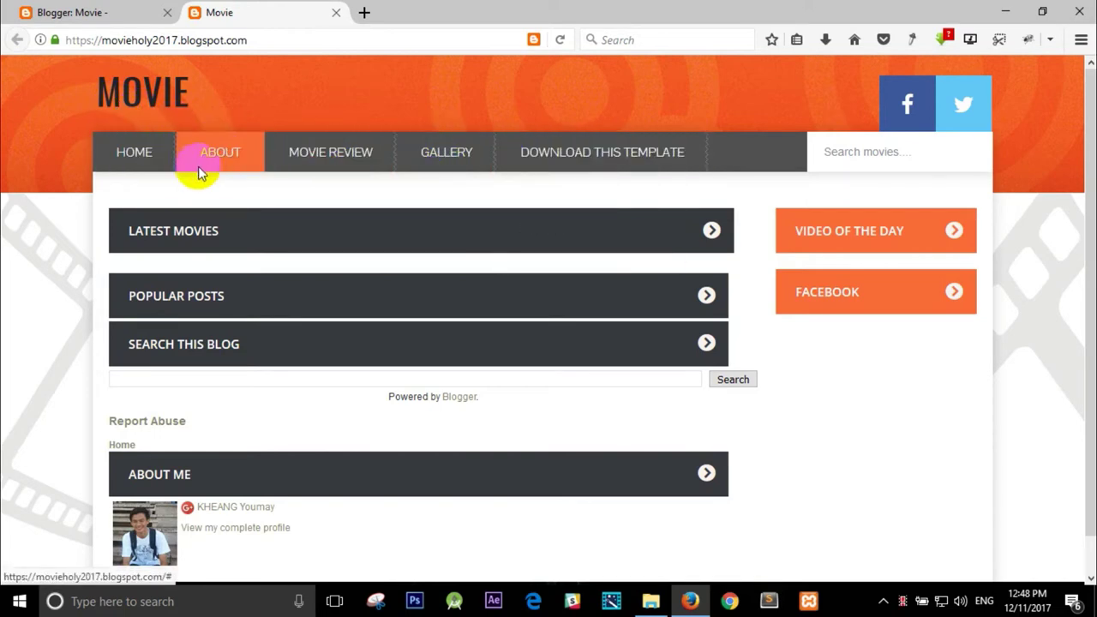
Return to the Movie blog's dashboard and open its theme's HTML code for editing.
click(98, 10)
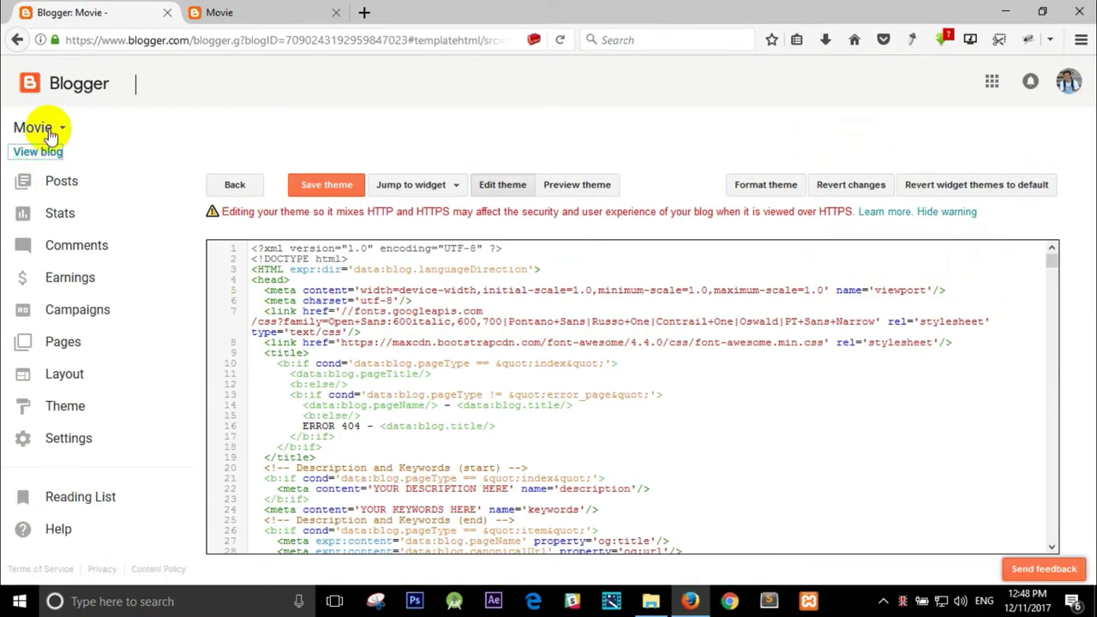
click(25, 152)
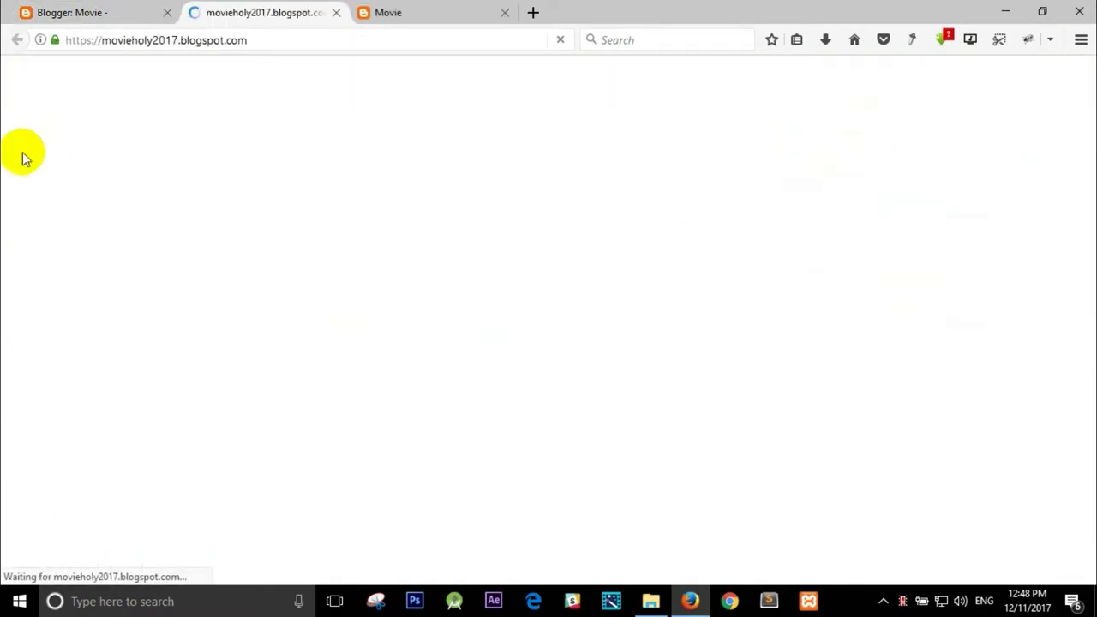
click(336, 13)
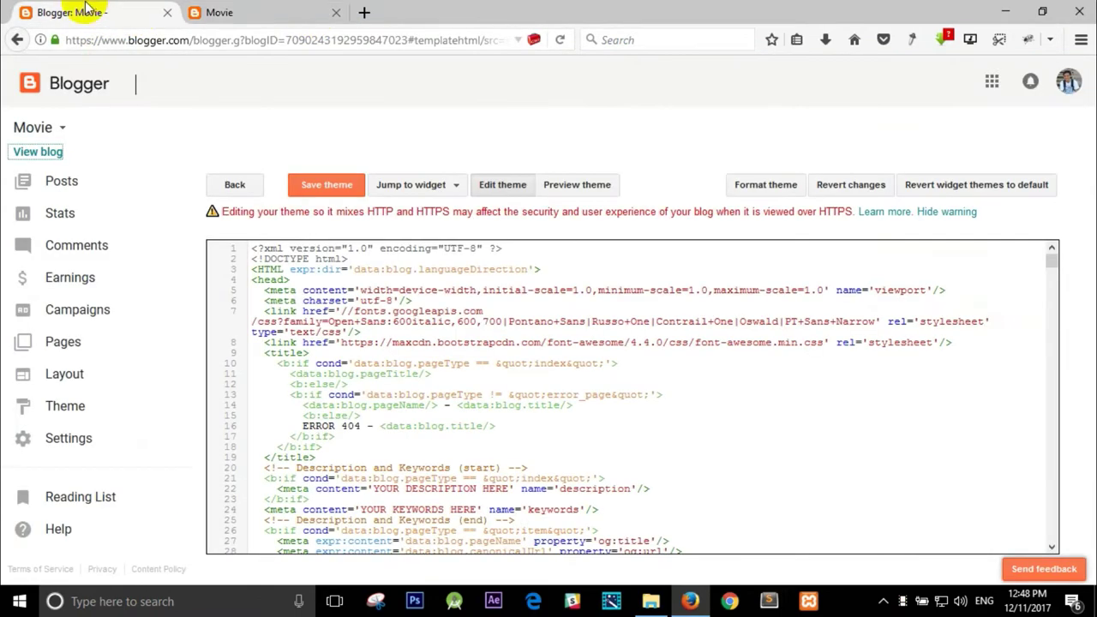
click(54, 408)
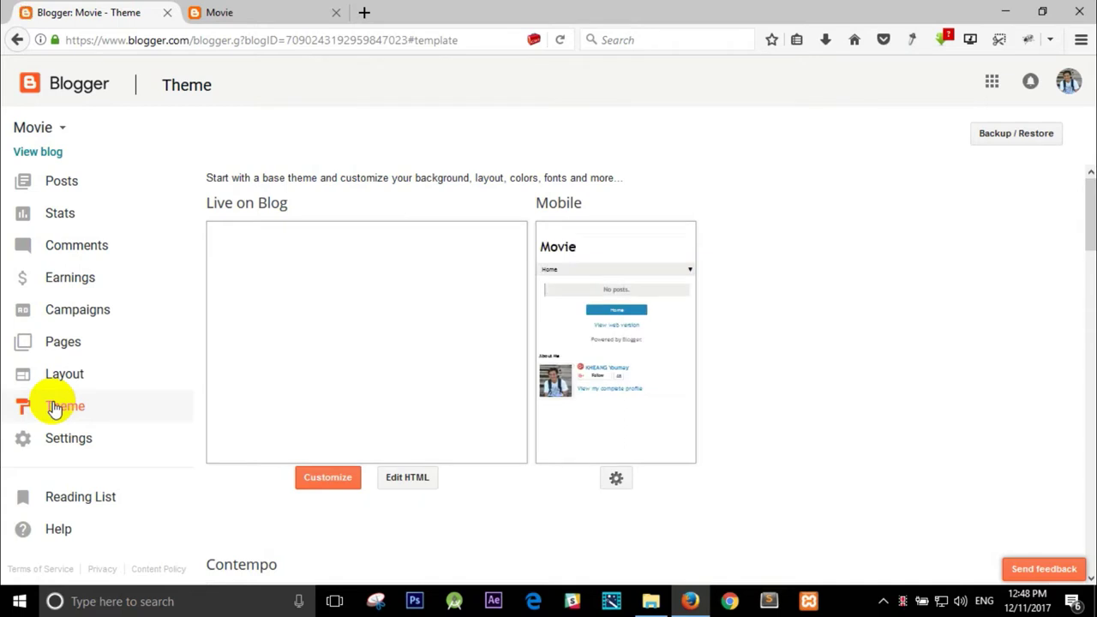
click(412, 479)
Check the live blog's menu names, then search the theme code for "home" to locate the navigation menu's Home item.
scroll(415, 390, down, 3)
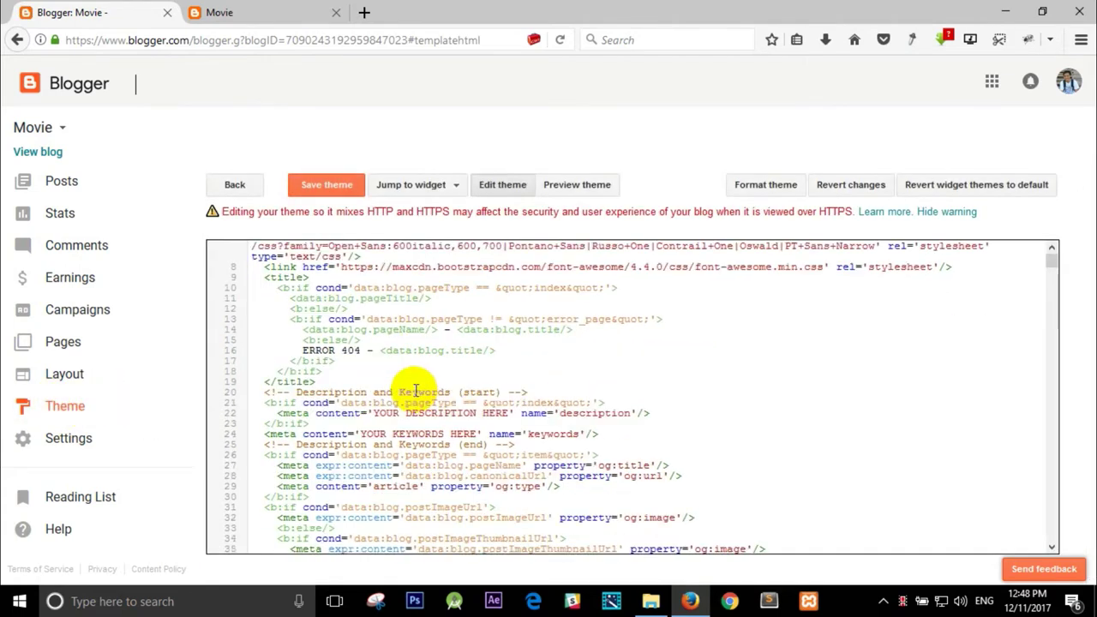
scroll(415, 390, down, 3)
click(275, 14)
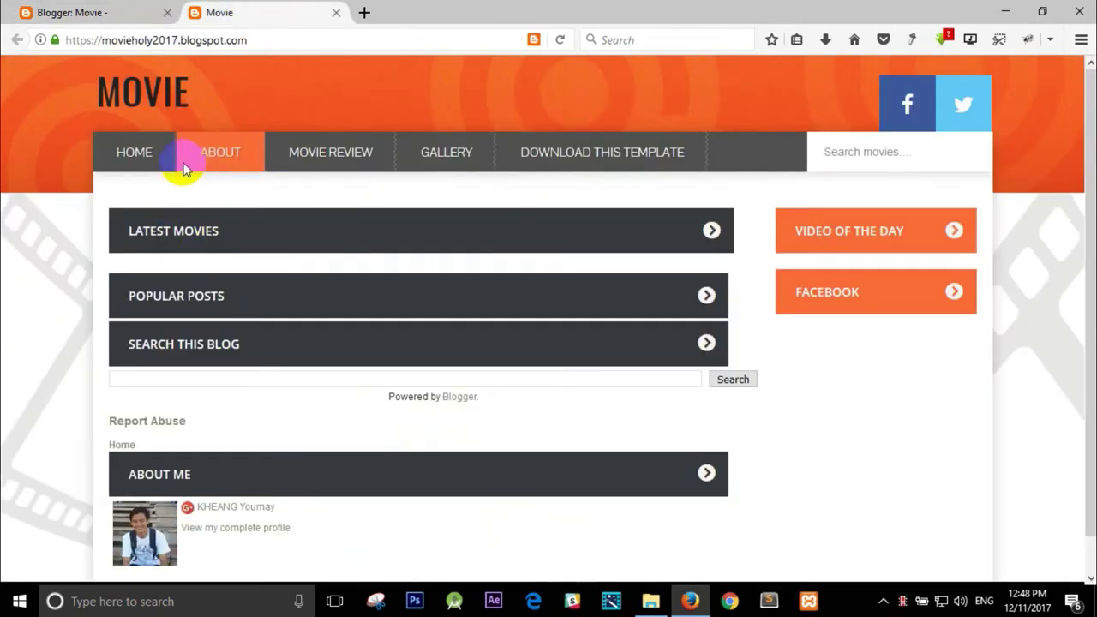
click(69, 12)
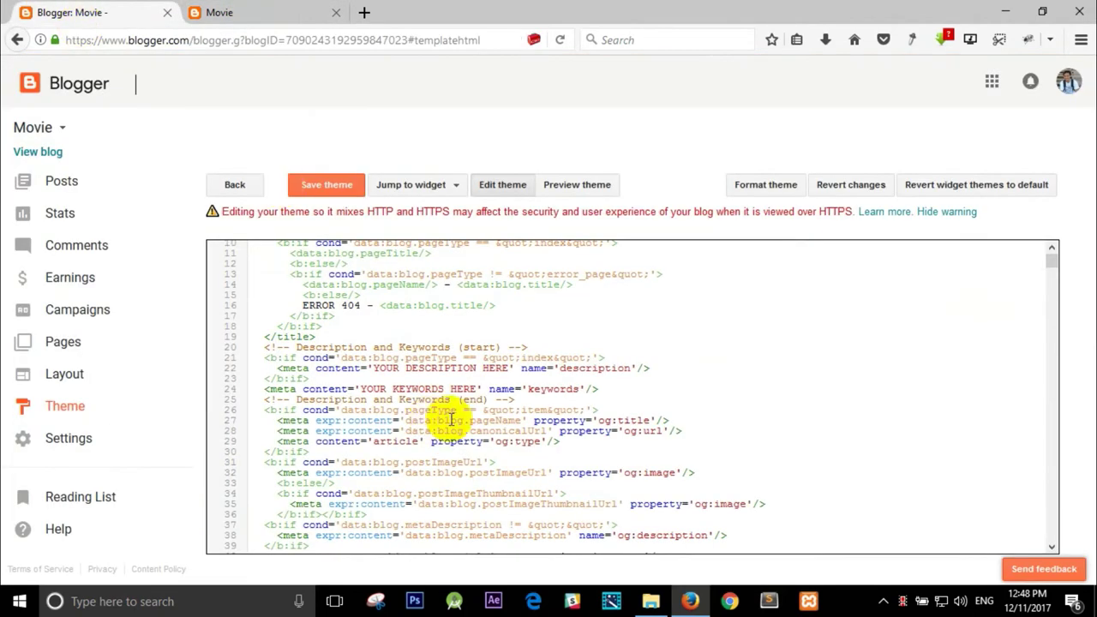
key(ctrl+f)
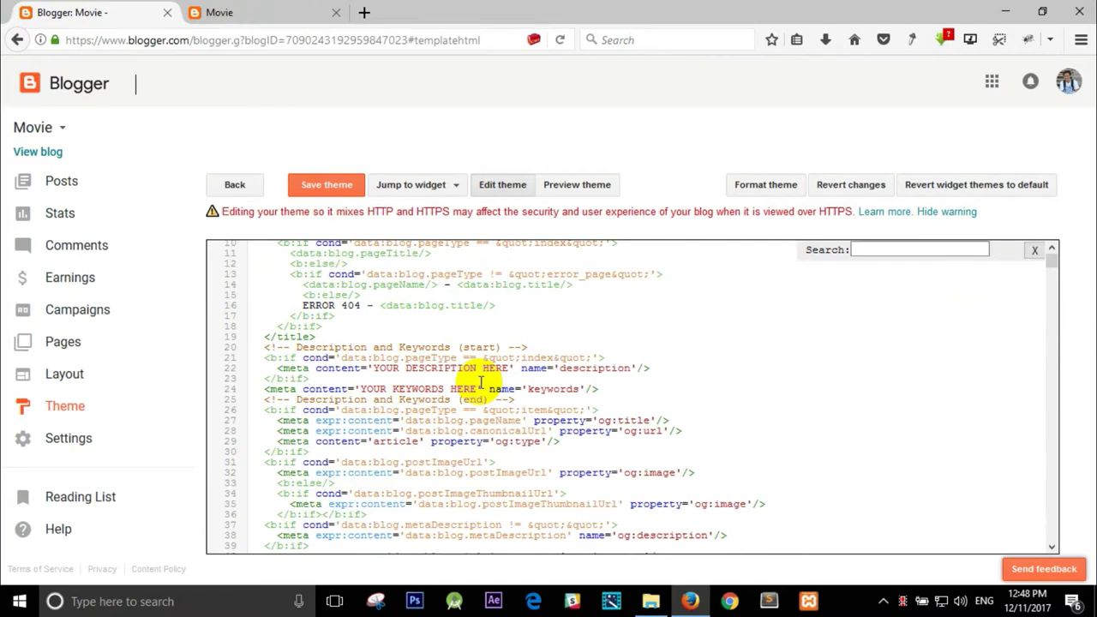
key(Return)
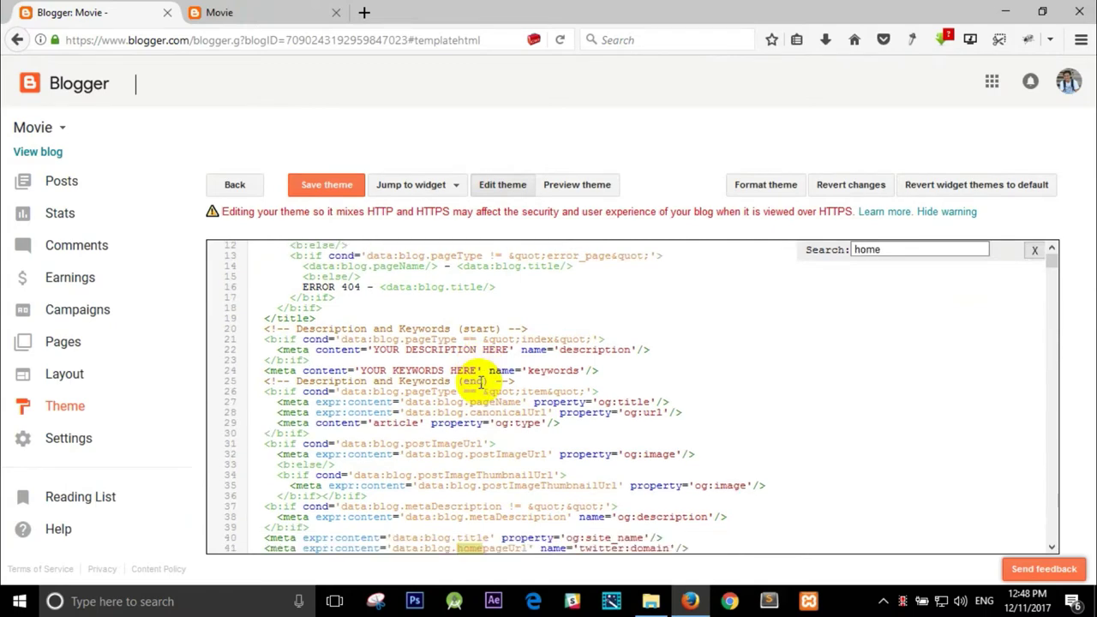
key(Return)
key(Return)
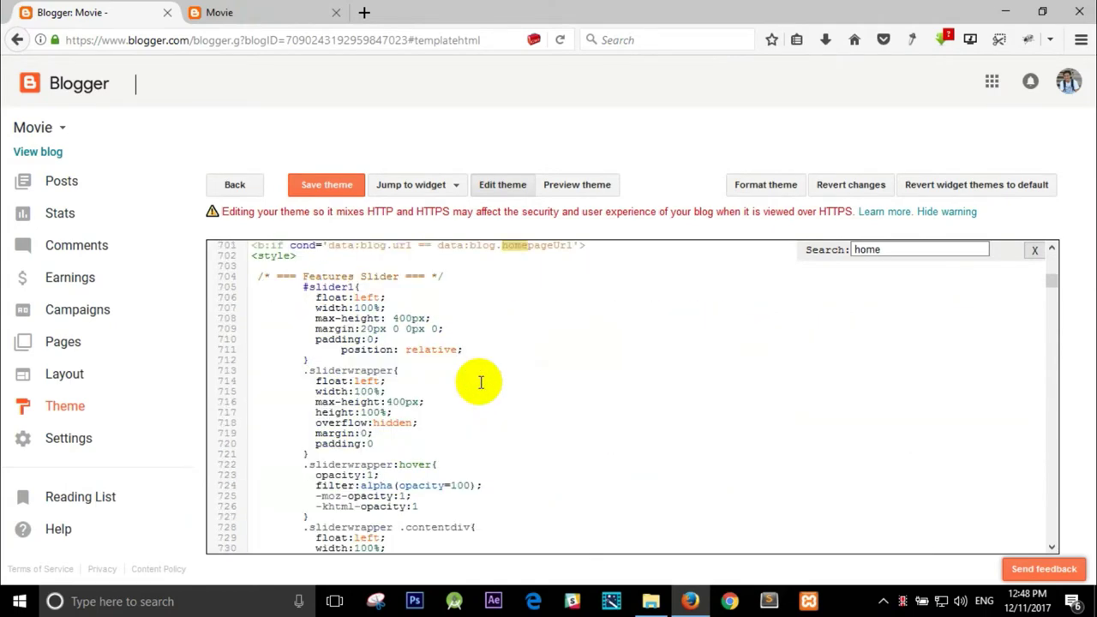
key(Return)
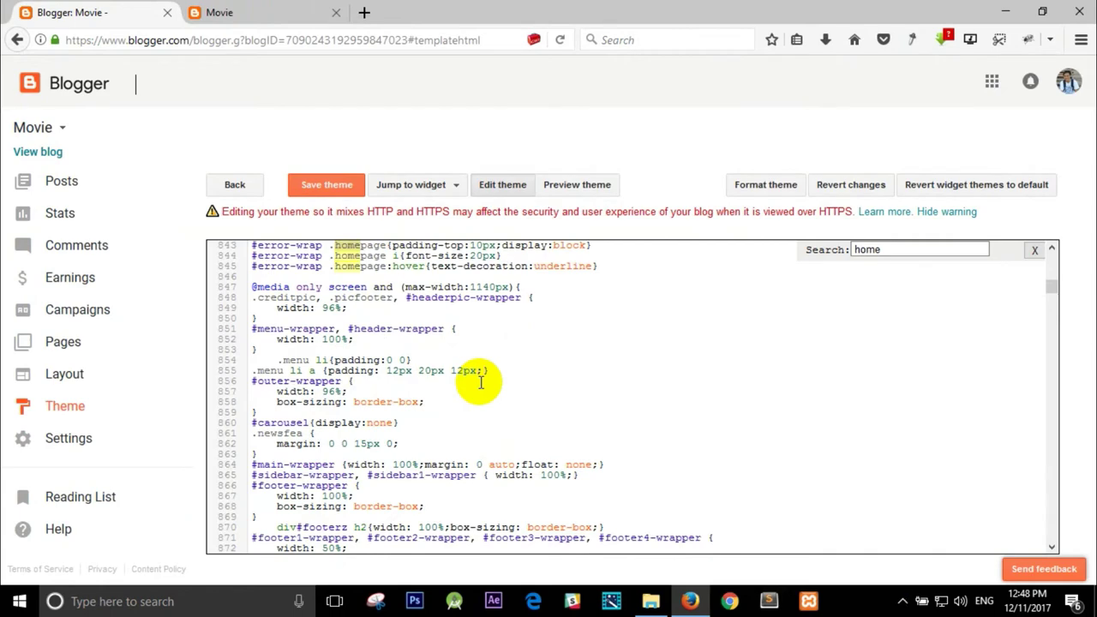
key(Return)
key(Return)
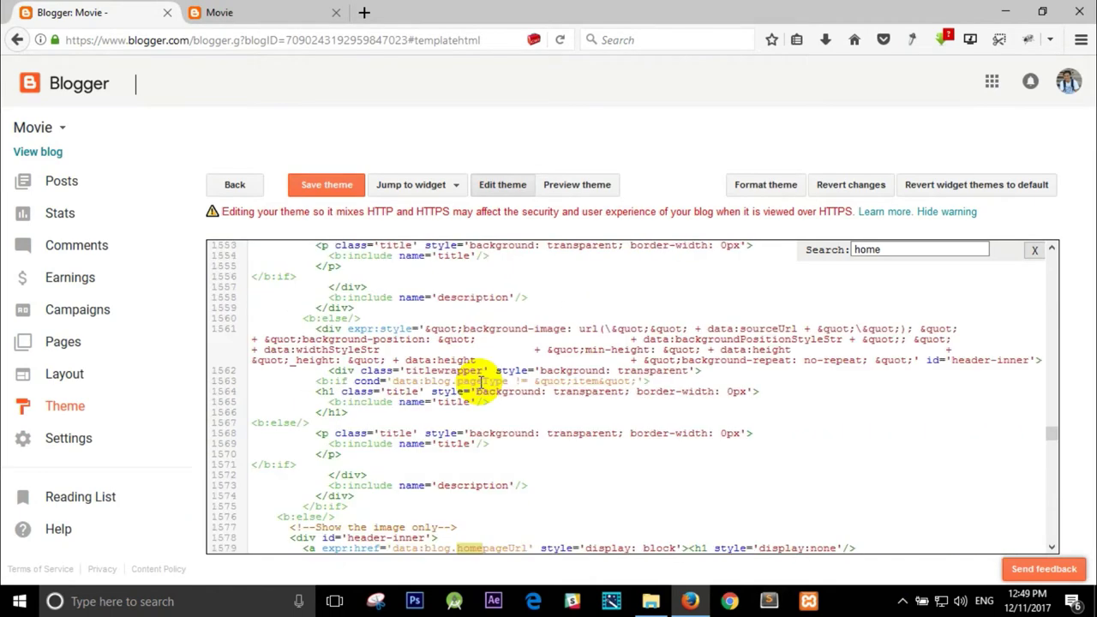
scroll(480, 382, down, 15)
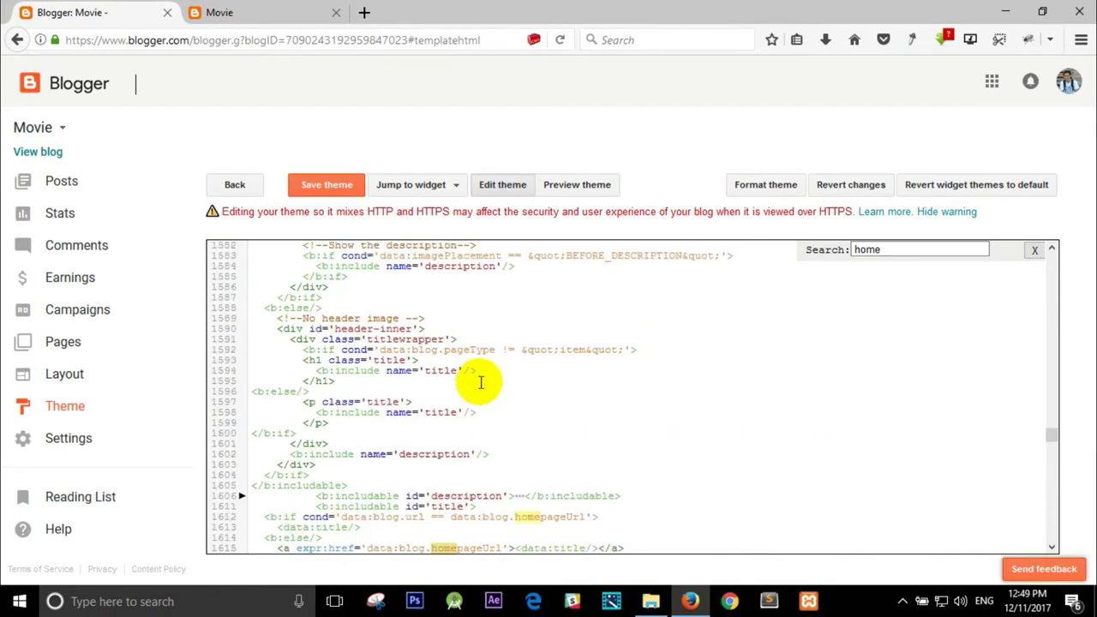
scroll(481, 383, down, 5)
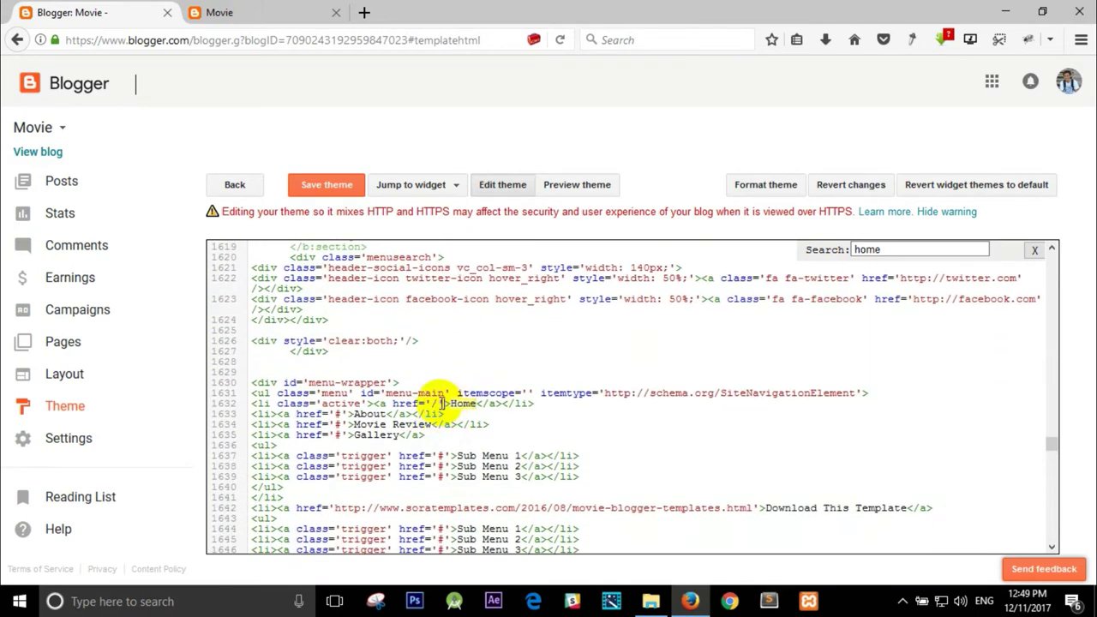
click(339, 414)
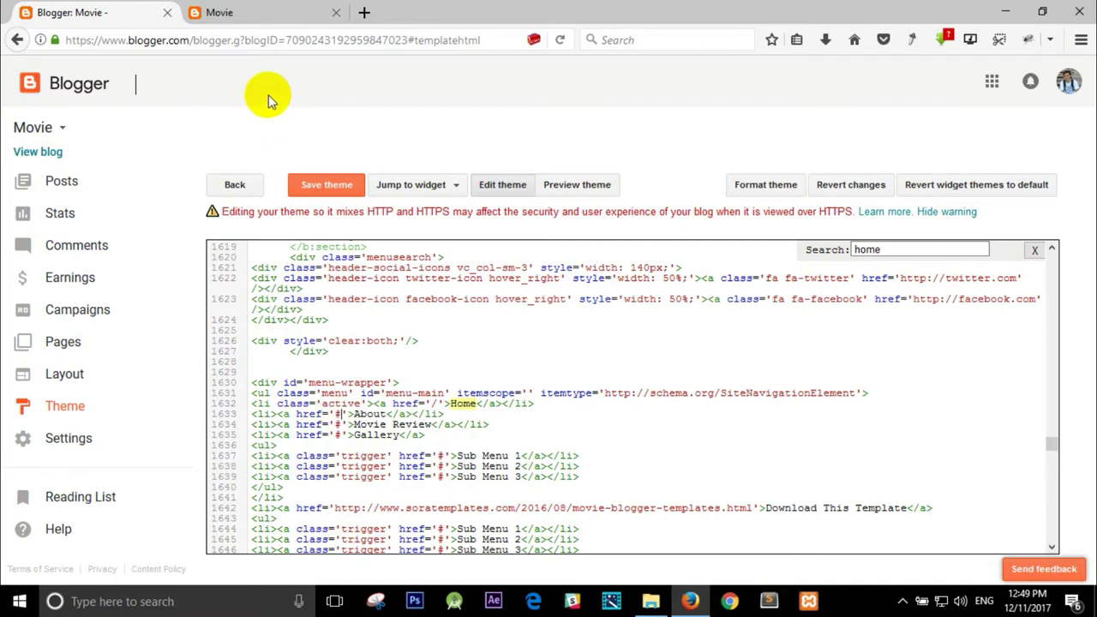
click(267, 8)
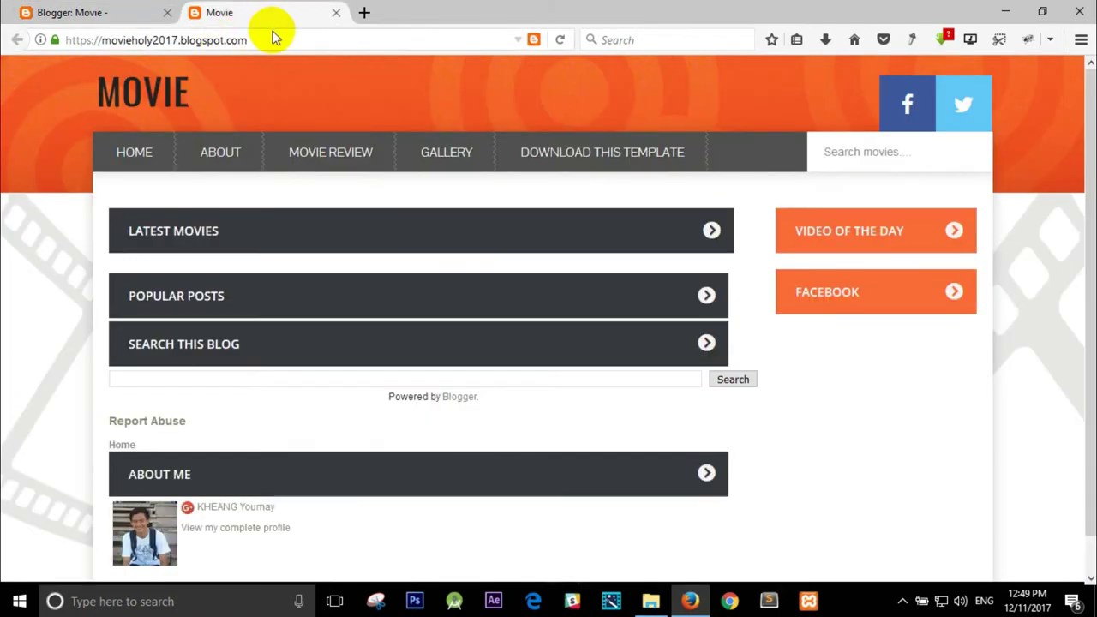
click(261, 40)
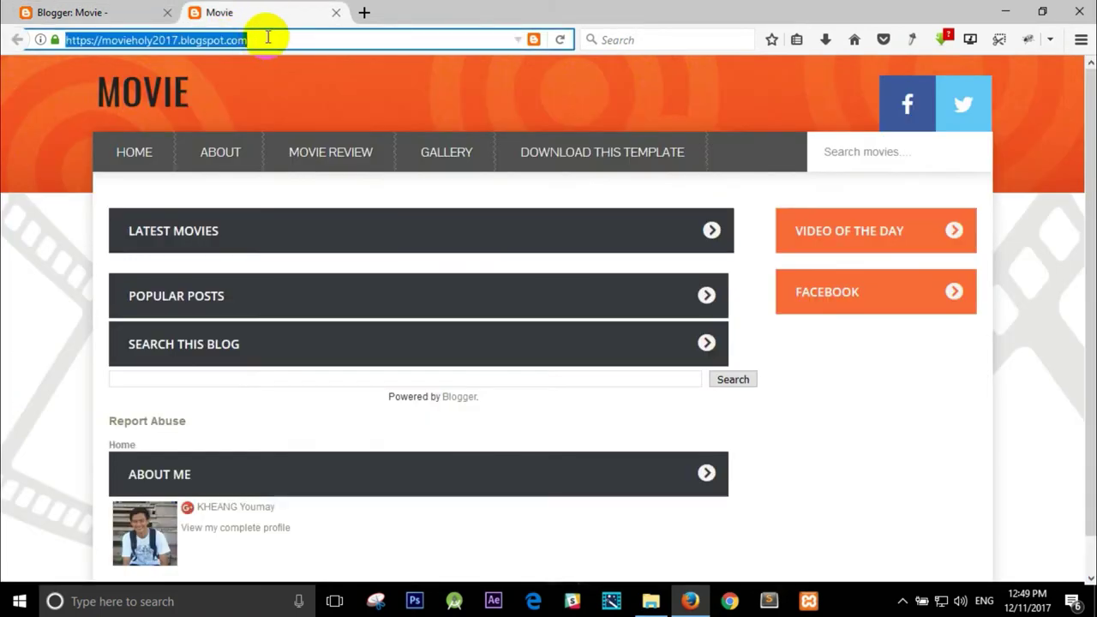
right_click(227, 40)
click(261, 91)
click(135, 11)
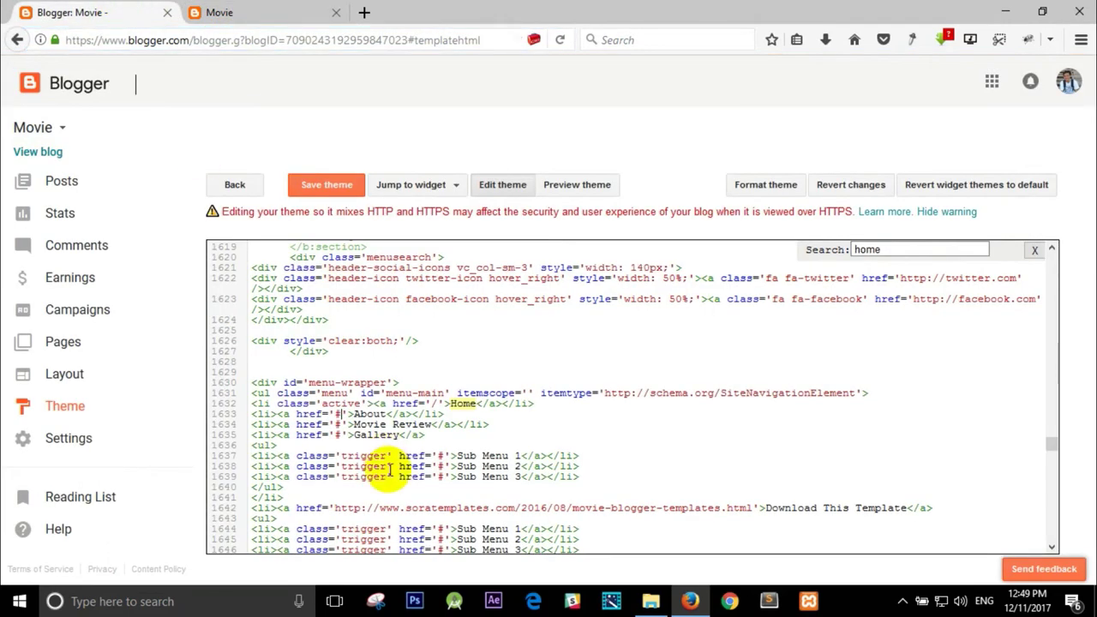
click(340, 414)
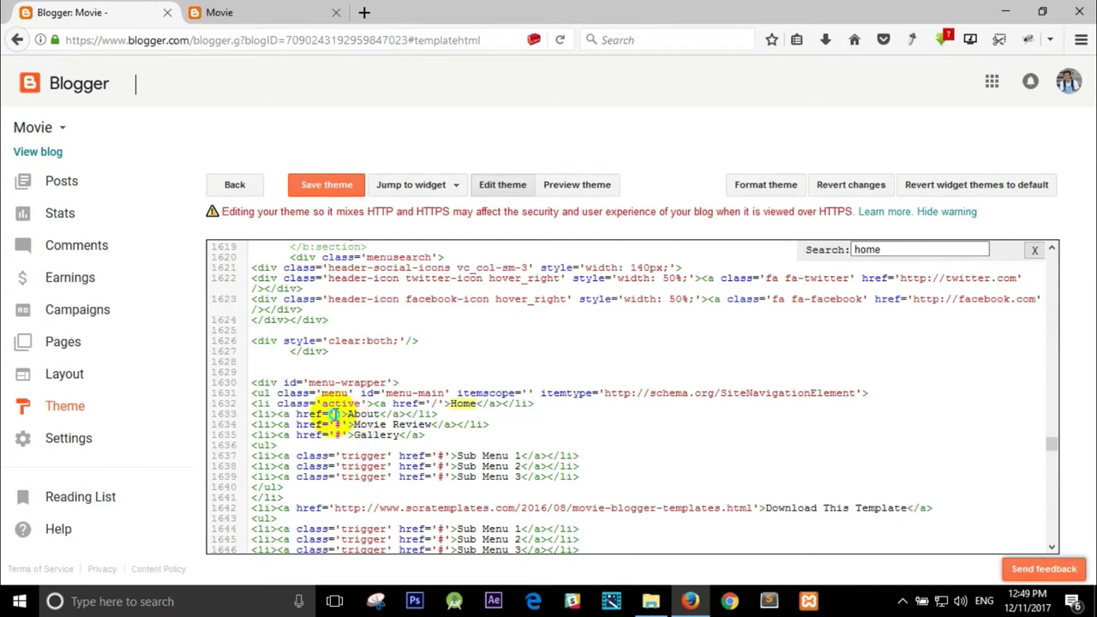
right_click(334, 414)
click(377, 483)
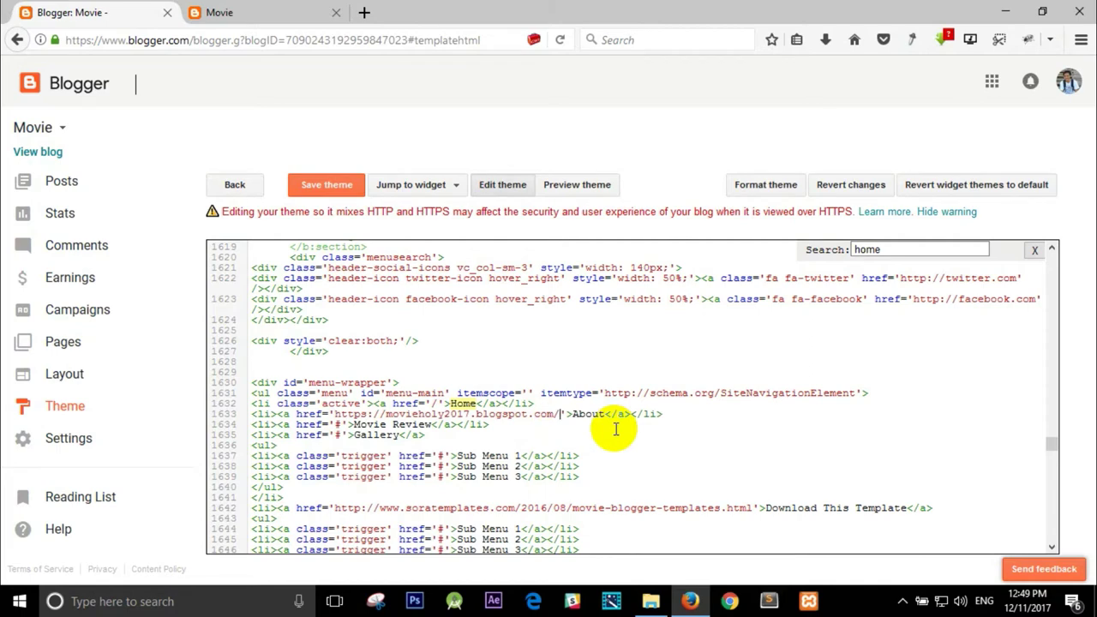
Extend the About item's link with search/label/movie, rename the item Movies, and remove the line's indentation.
text(search/label)
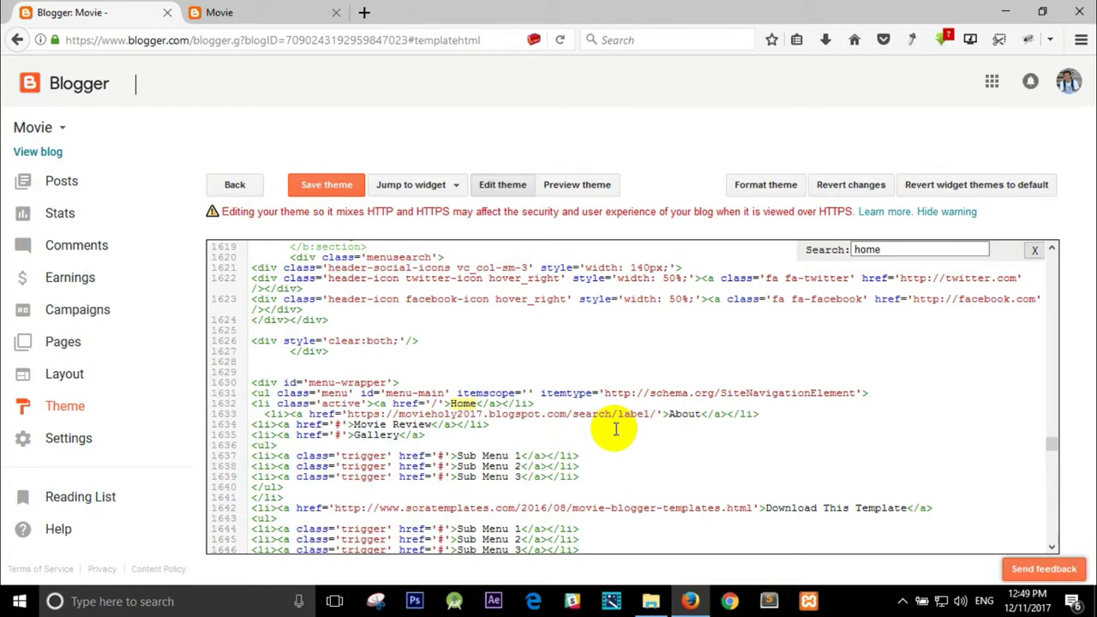
text(/movie)
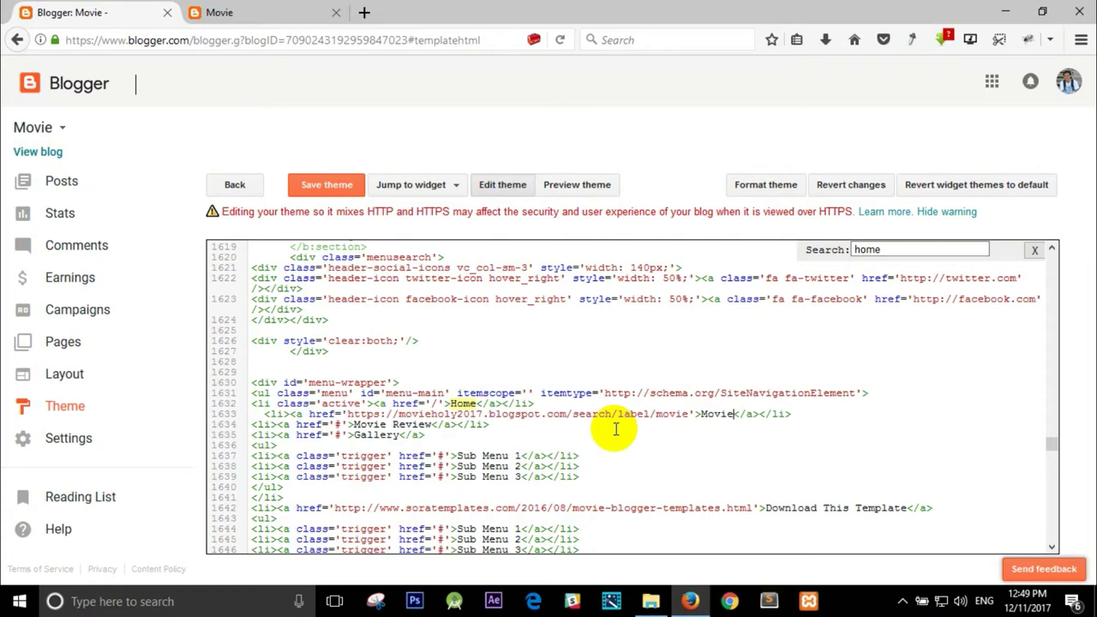
text(s)
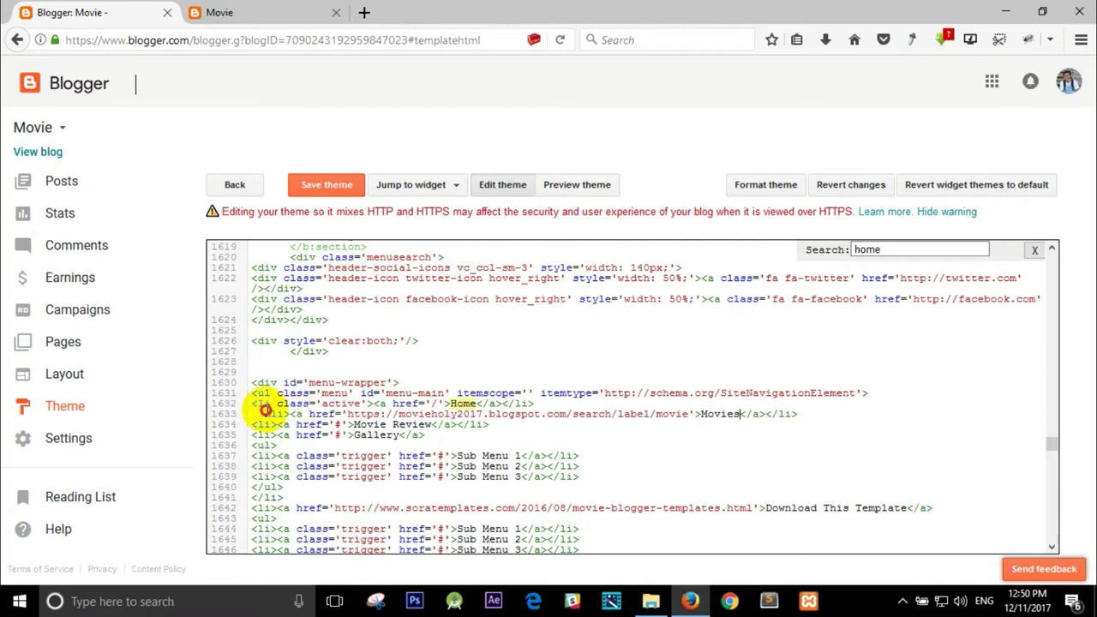
click(265, 412)
key(BackSpace)
key(BackSpace)
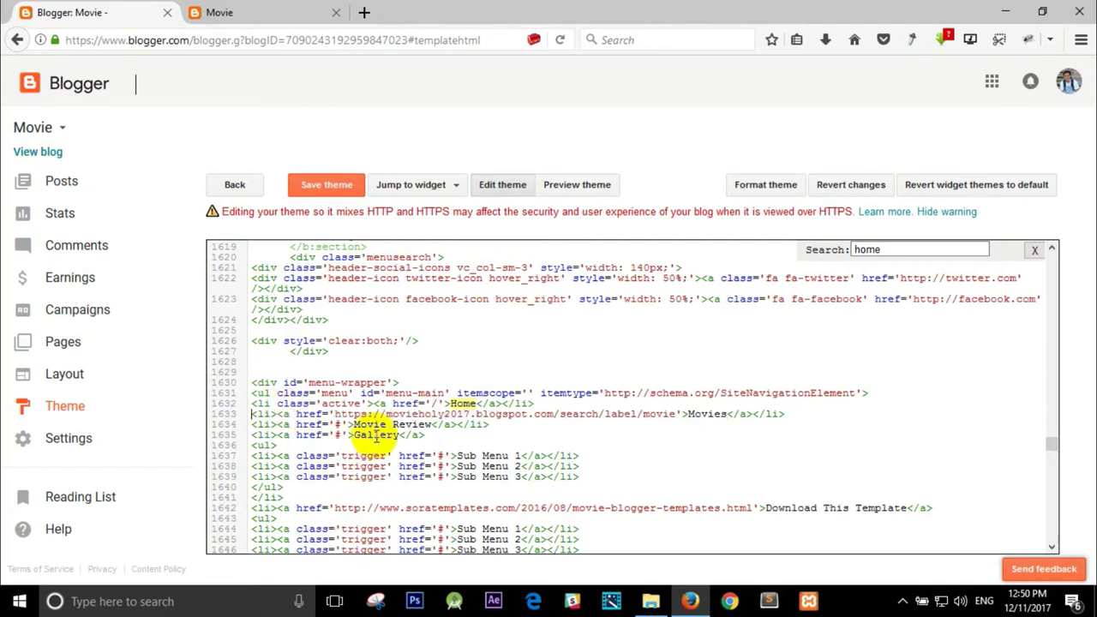
Copy the three-item submenu list under Gallery and paste it inside the Movies item, before its closing li tag.
scroll(446, 416, down, 1)
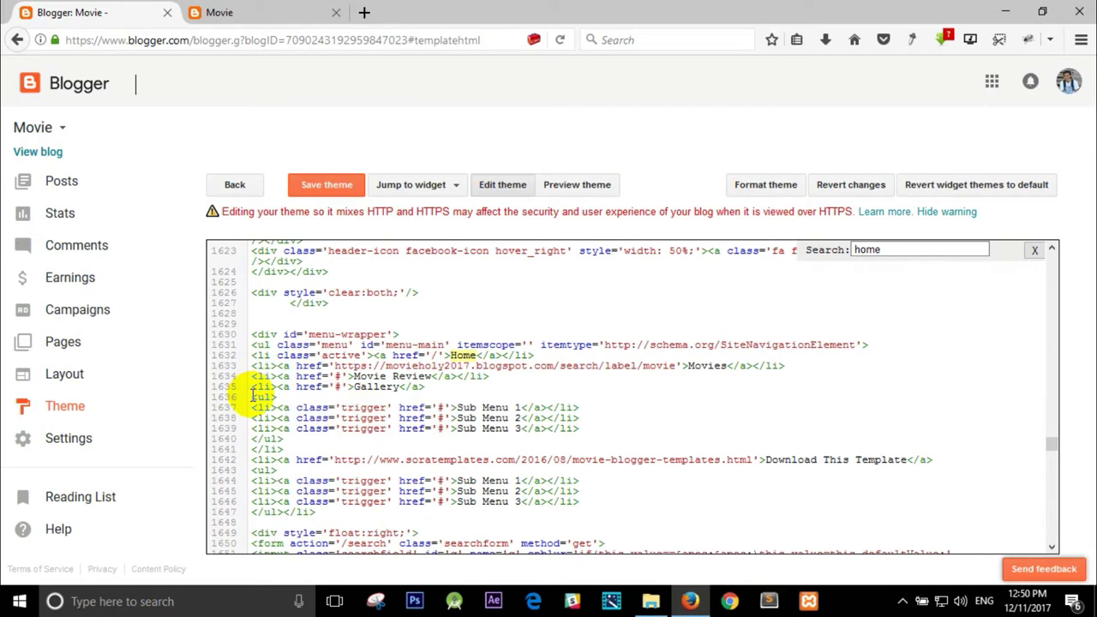
drag(254, 397, 283, 439)
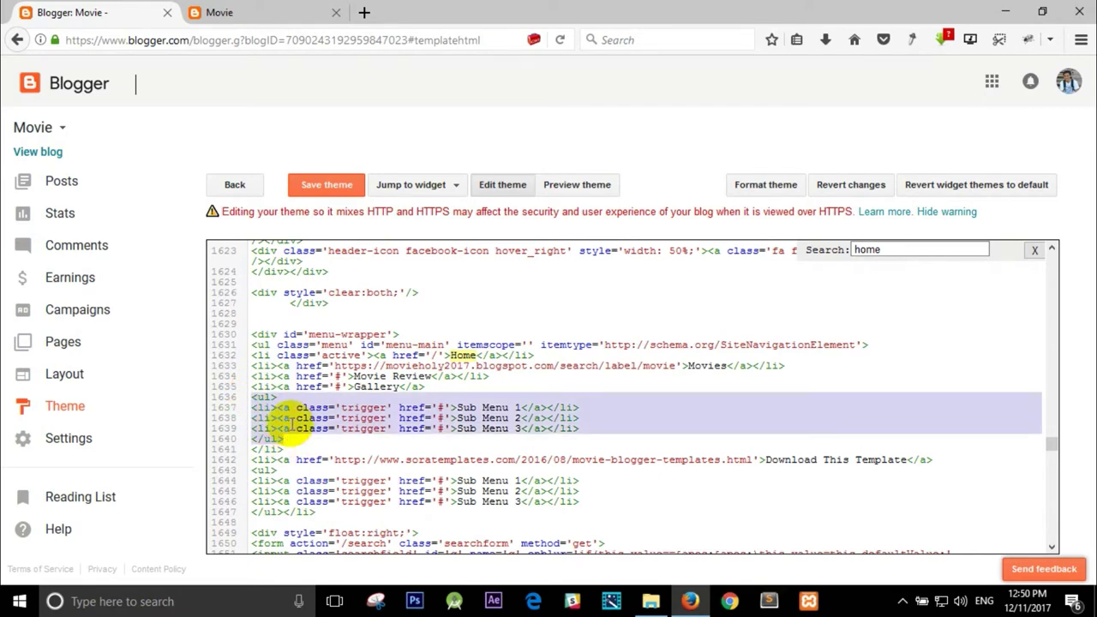
right_click(287, 424)
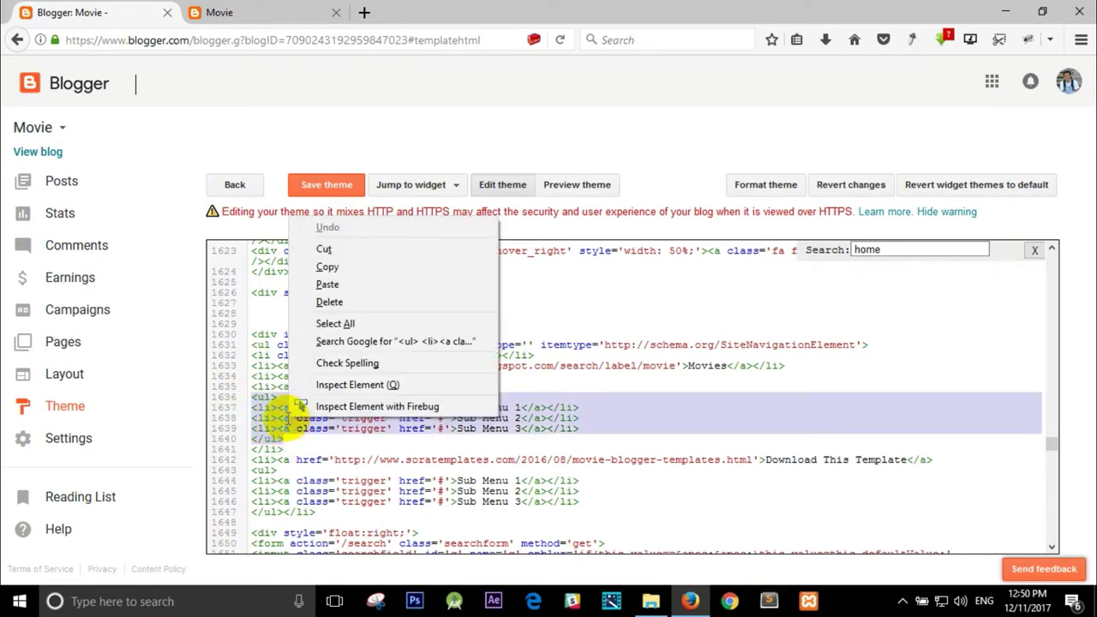
click(341, 267)
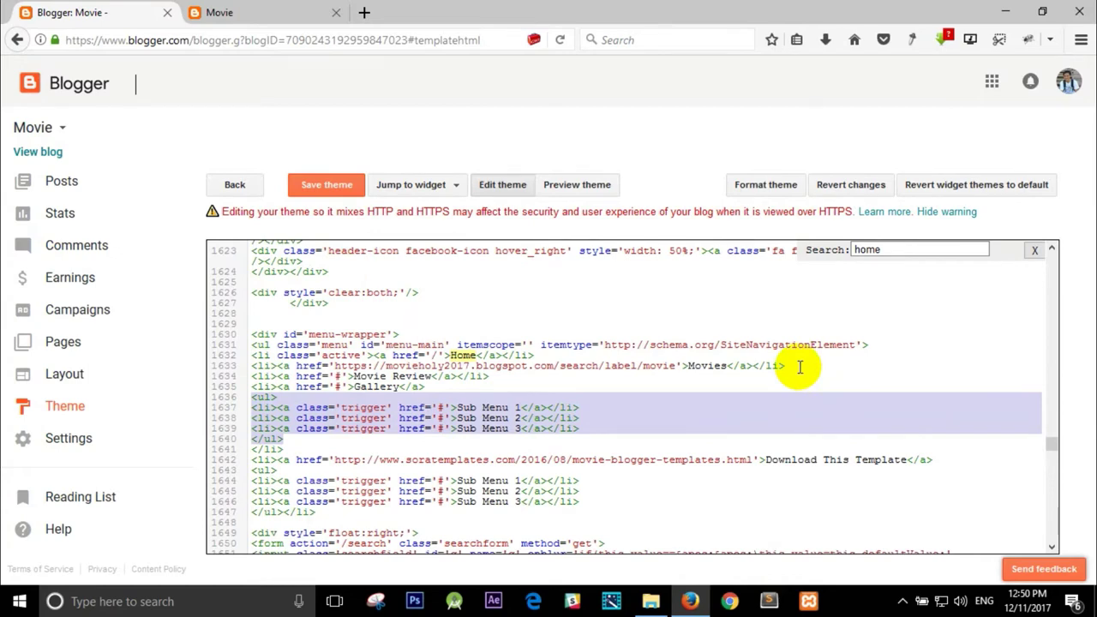
click(757, 367)
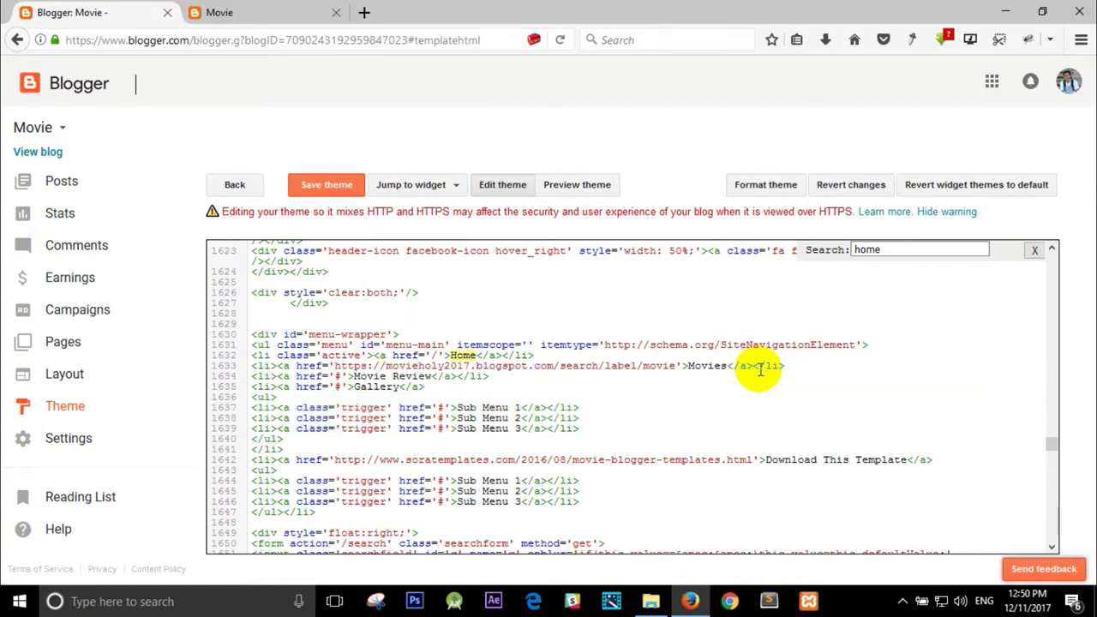
key(Return)
key(Return)
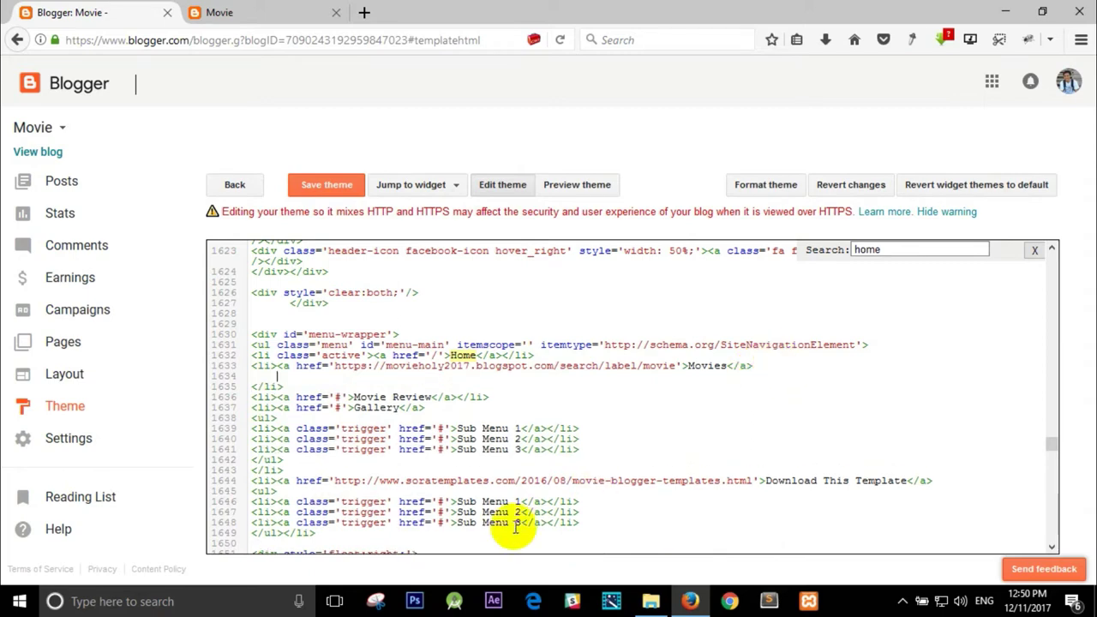
right_click(296, 379)
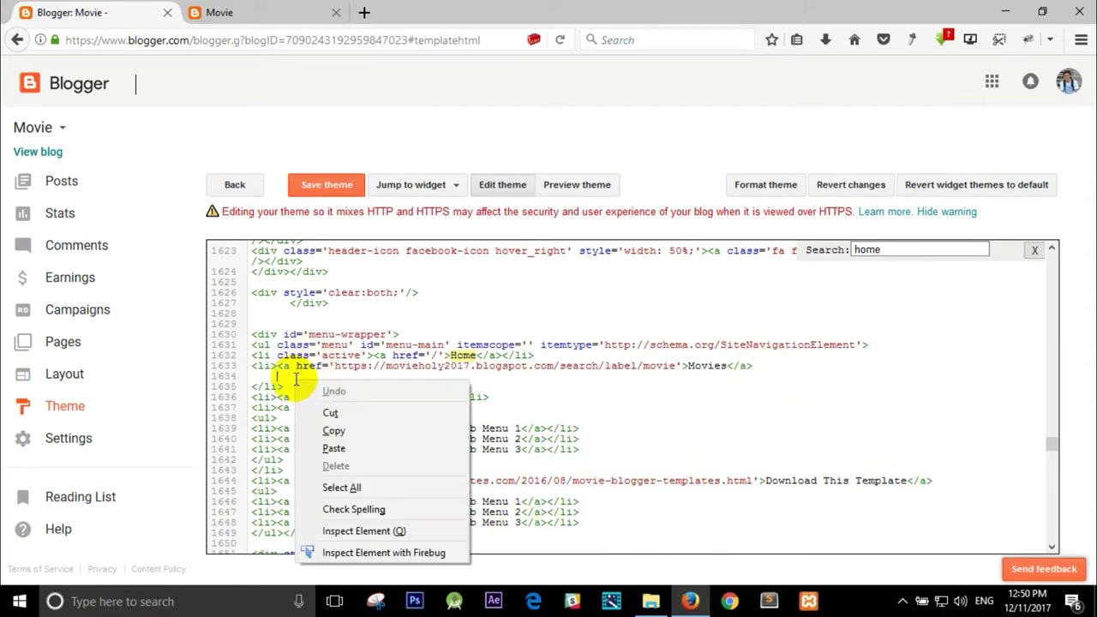
click(333, 448)
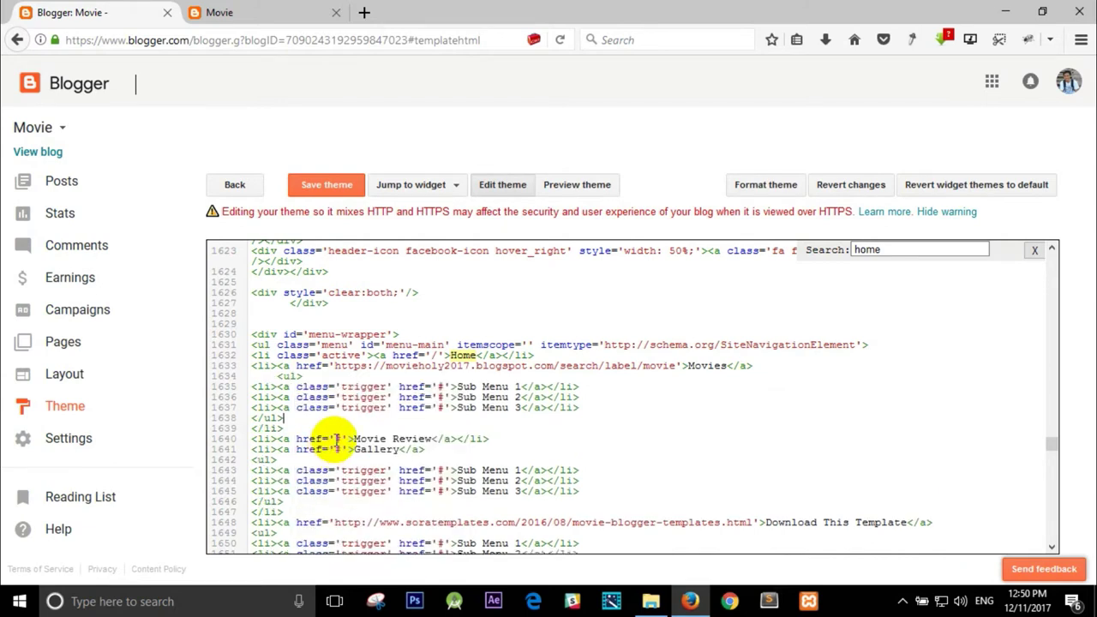
Indent the three submenu items Sub Menu 1 to Sub Menu 3 under Movies by two tab levels each.
click(251, 386)
key(Tab)
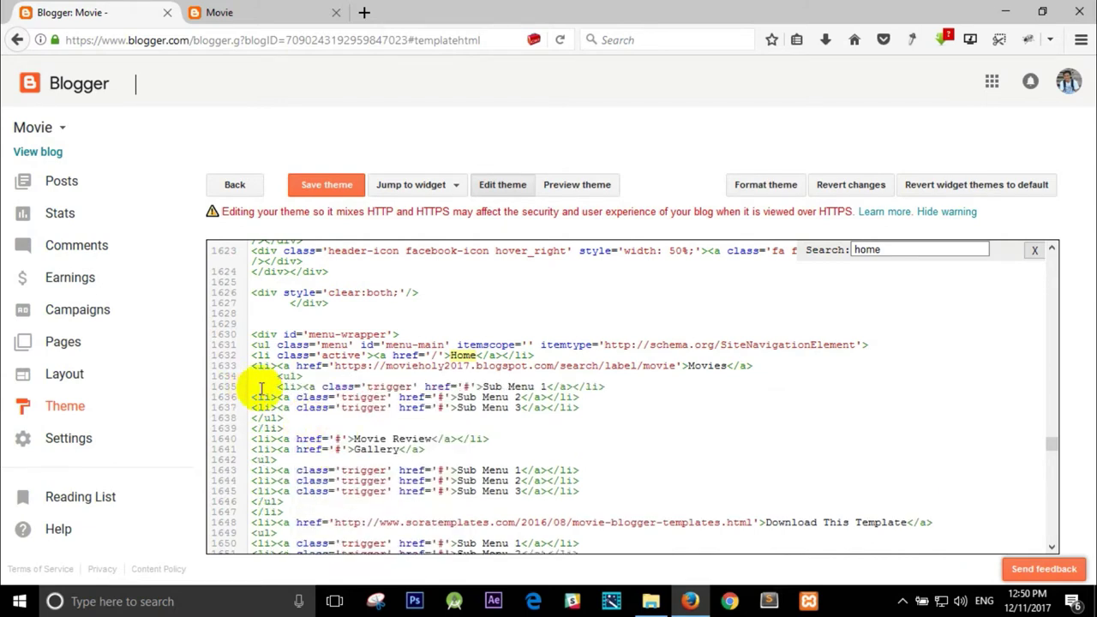
key(Tab)
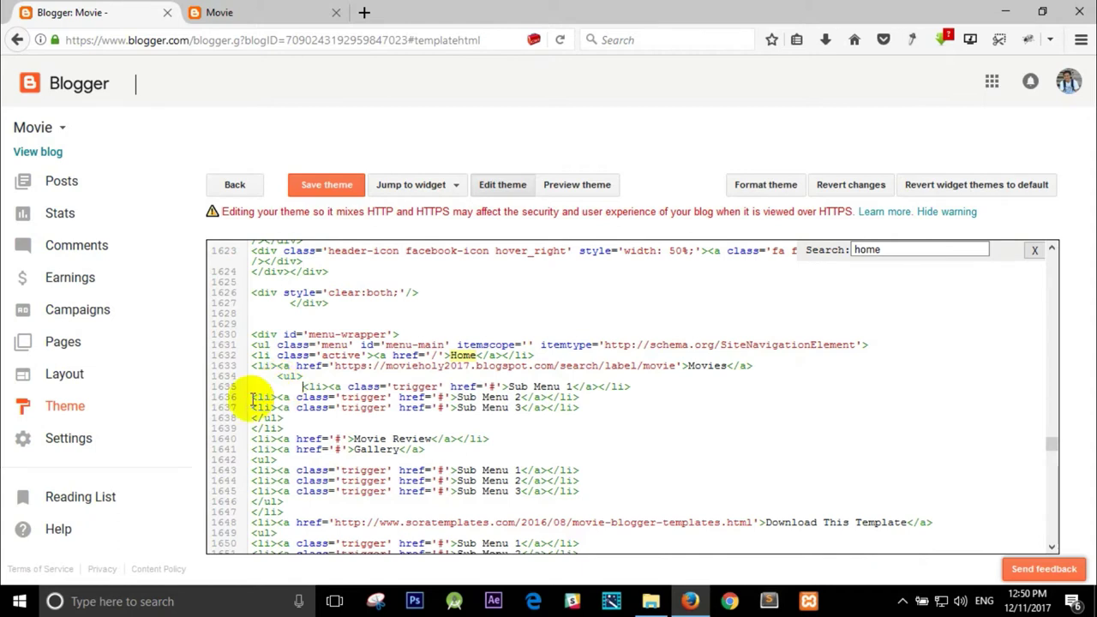
click(251, 397)
key(Tab)
key(Tab)
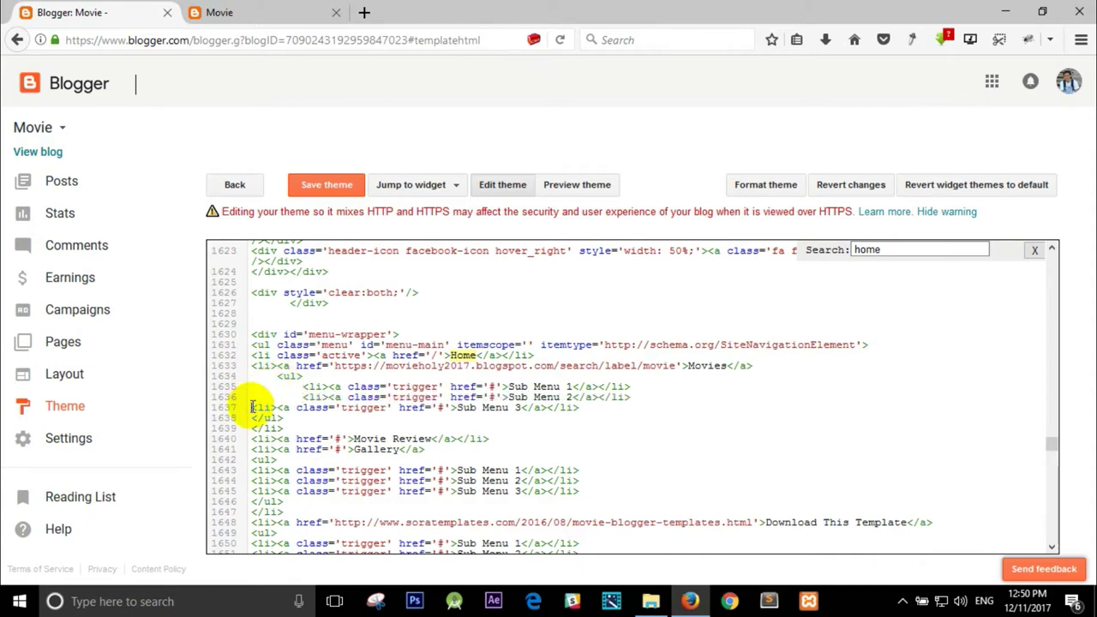
click(252, 407)
key(Tab)
key(Tab)
Replace the # link of Sub Menu 1 under Movies with the Movies item's address, copied from the line above.
click(496, 386)
key(BackSpace)
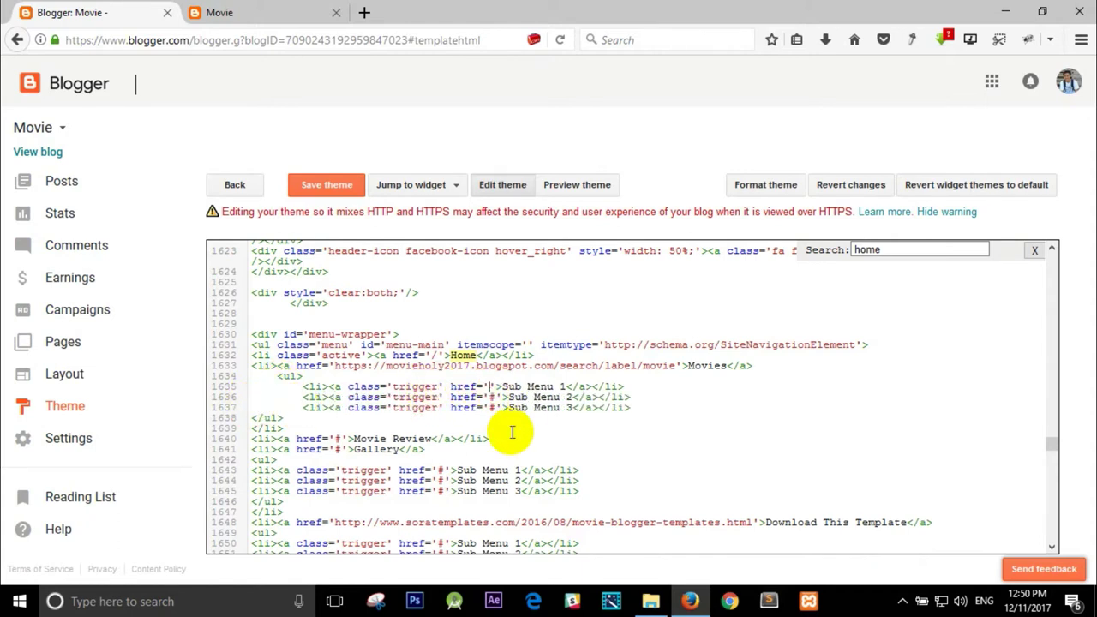
click(335, 365)
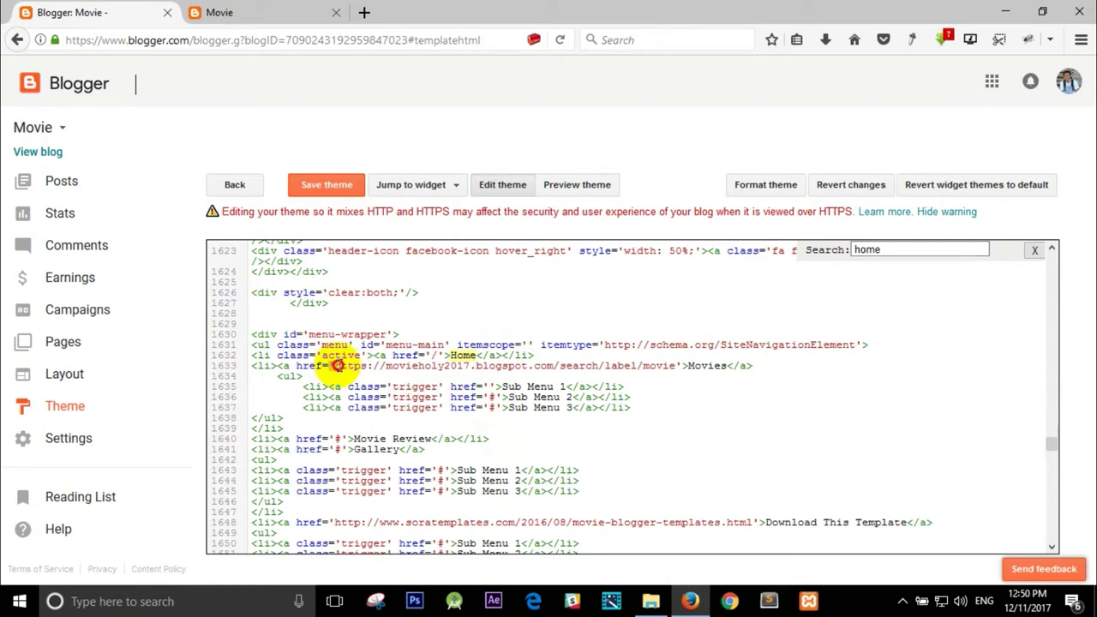
key(shift+Right)
key(shift+Right)
key(shift+Right)
key(shift+Right)
key(shift+Right)
key(shift+Right)
key(shift+Right)
key(shift+Right)
key(shift+Right)
key(shift+Right)
key(shift+Right)
key(shift+Right)
key(shift+Right)
key(shift+Right)
key(shift+Right)
key(shift+Right)
key(shift+Right)
key(shift+Right)
key(shift+Right)
key(shift+Right)
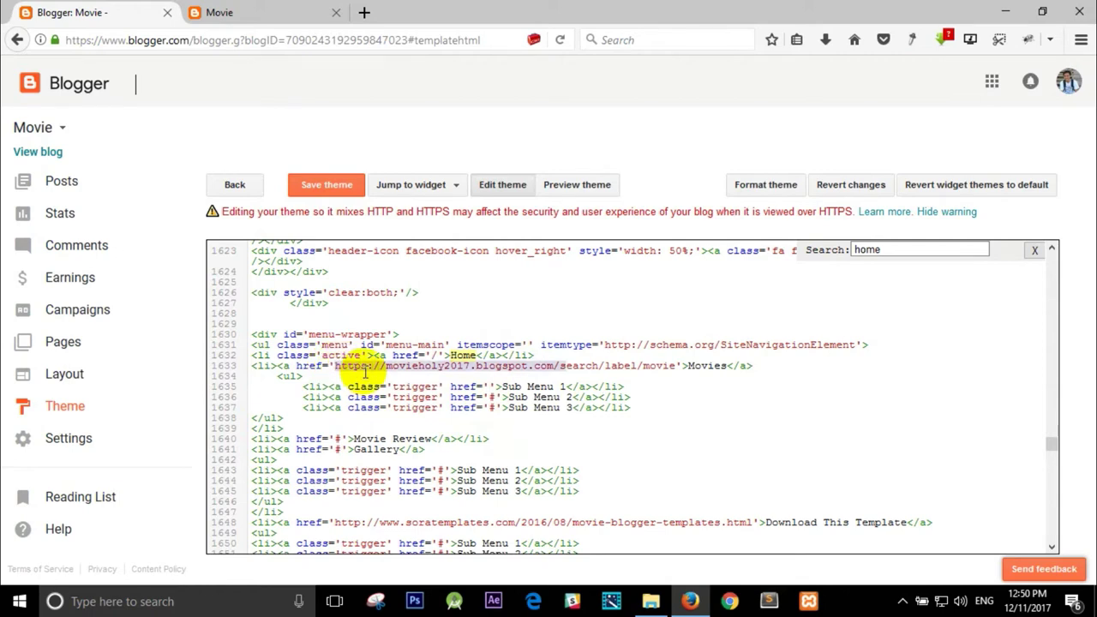
click(488, 387)
key(ctrl+v)
Change the ending of the first submenu item's link to khmer_movie and rename the item Khmer Movie.
key(BackSpace)
key(BackSpace)
key(BackSpace)
key(BackSpace)
key(BackSpace)
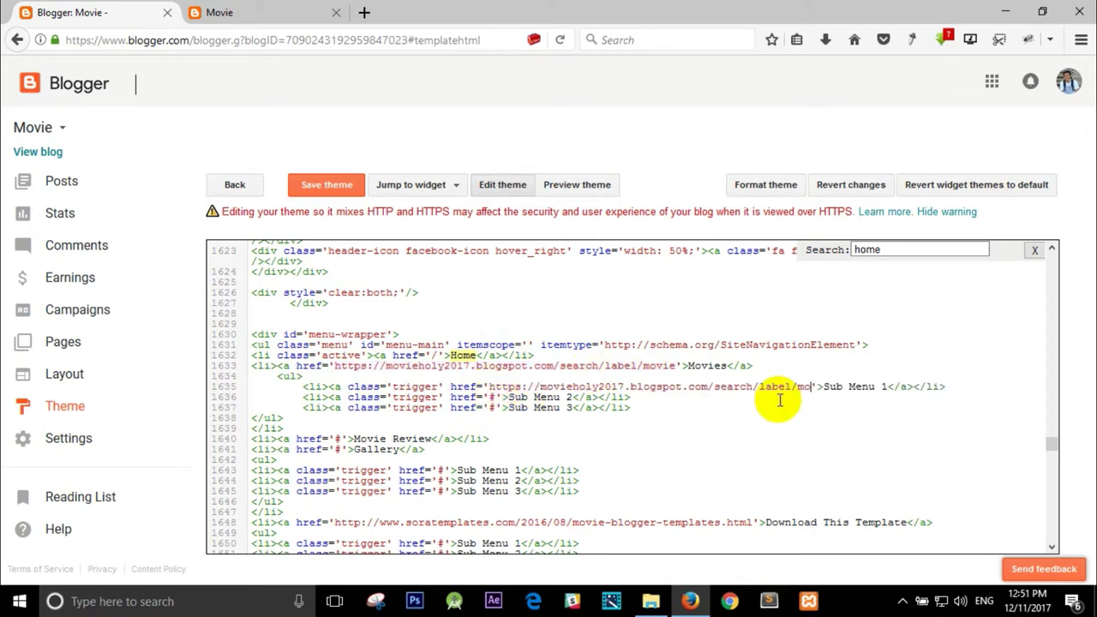
text(khmer_movie)
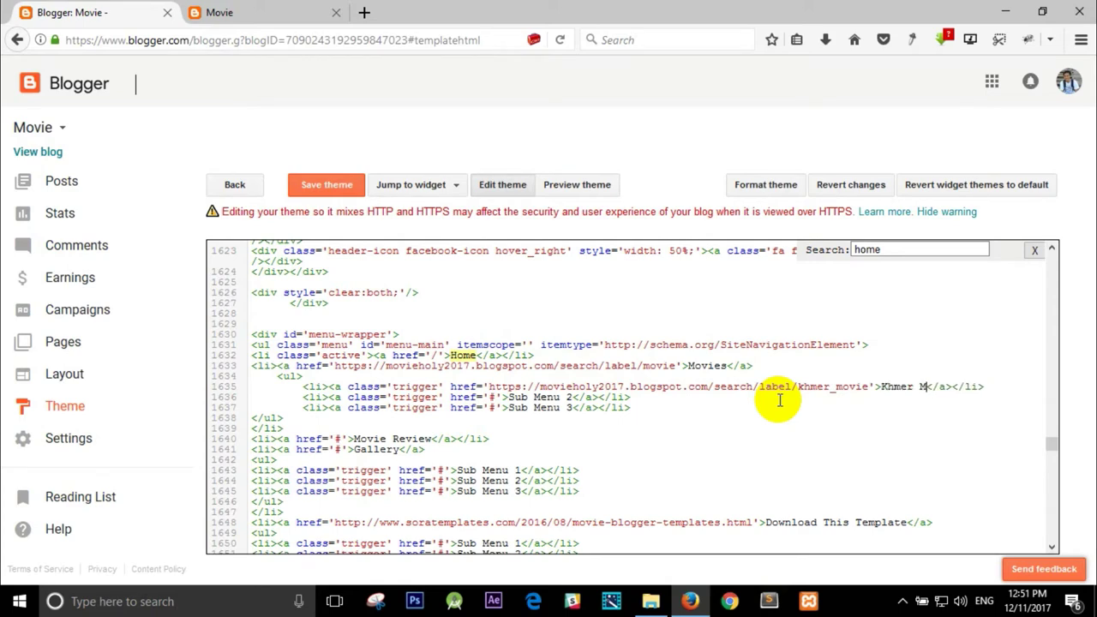
Link the second Movies submenu item to search/label/thai_movie as Thai Movie, and the third to search/label/chinese_movie as Chinese Movie.
click(497, 398)
key(BackSpace)
key(ctrl+v)
key(BackSpace)
key(BackSpace)
key(BackSpace)
key(BackSpace)
key(BackSpace)
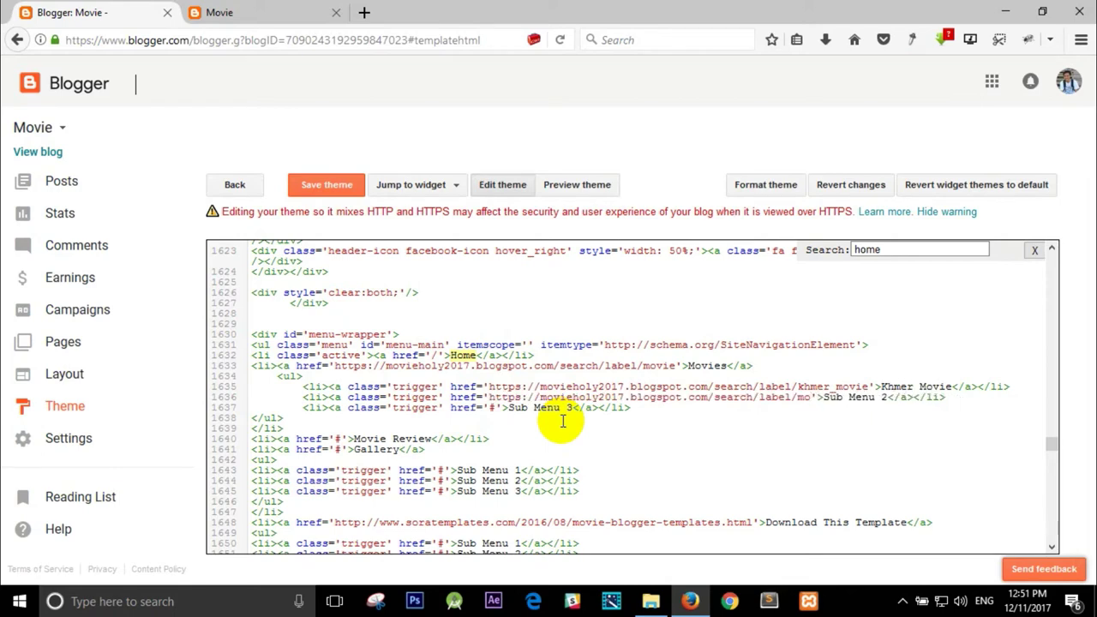
text(thai_movie)
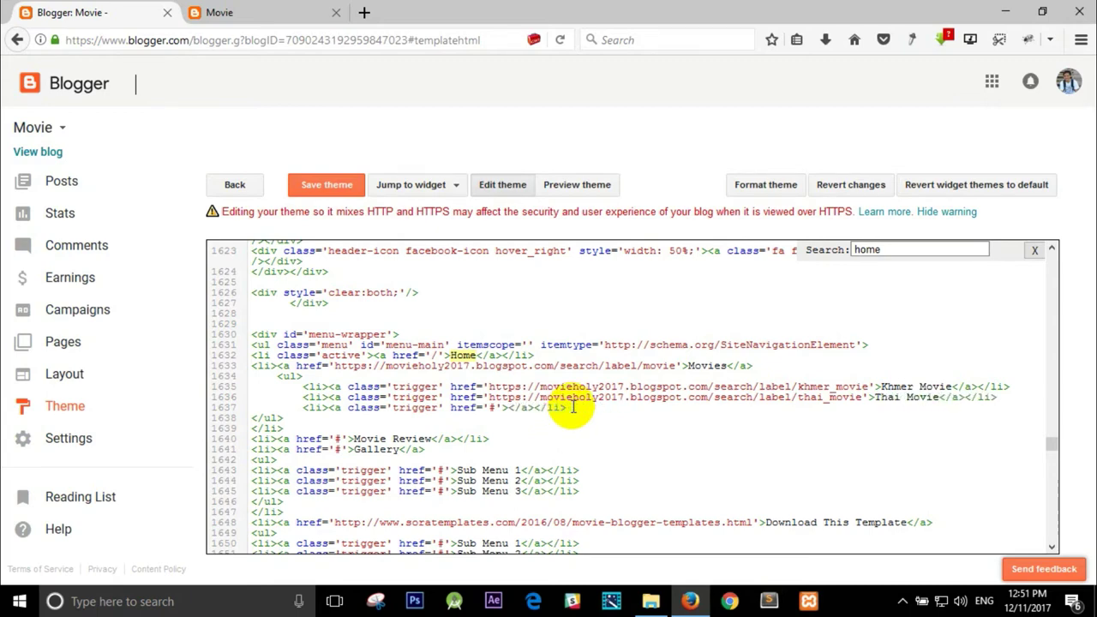
key(ctrl+v)
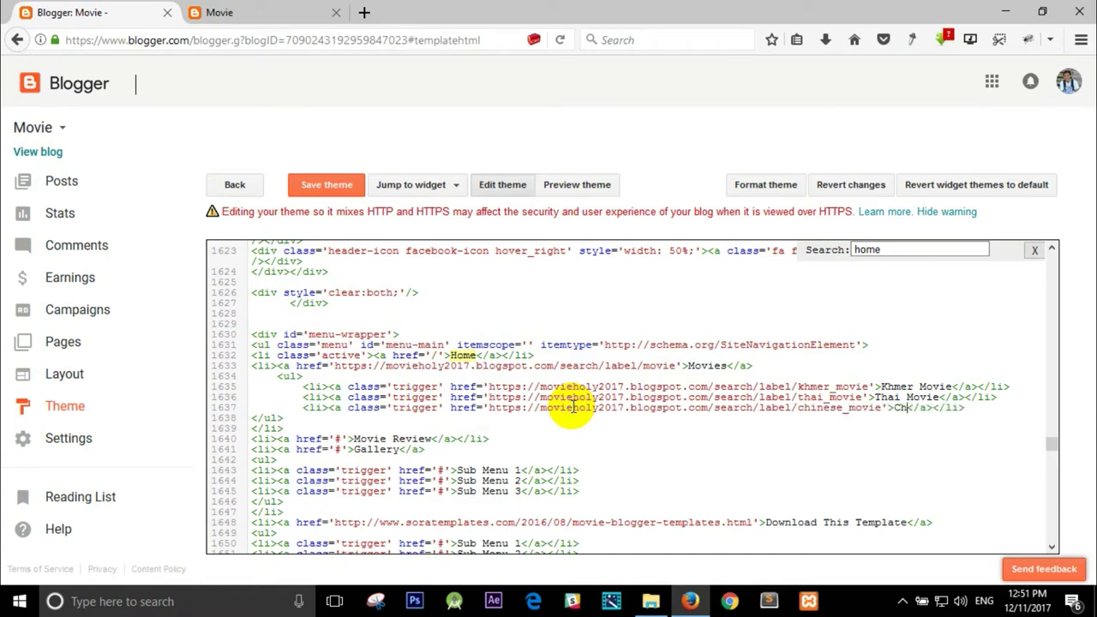
text(vie)
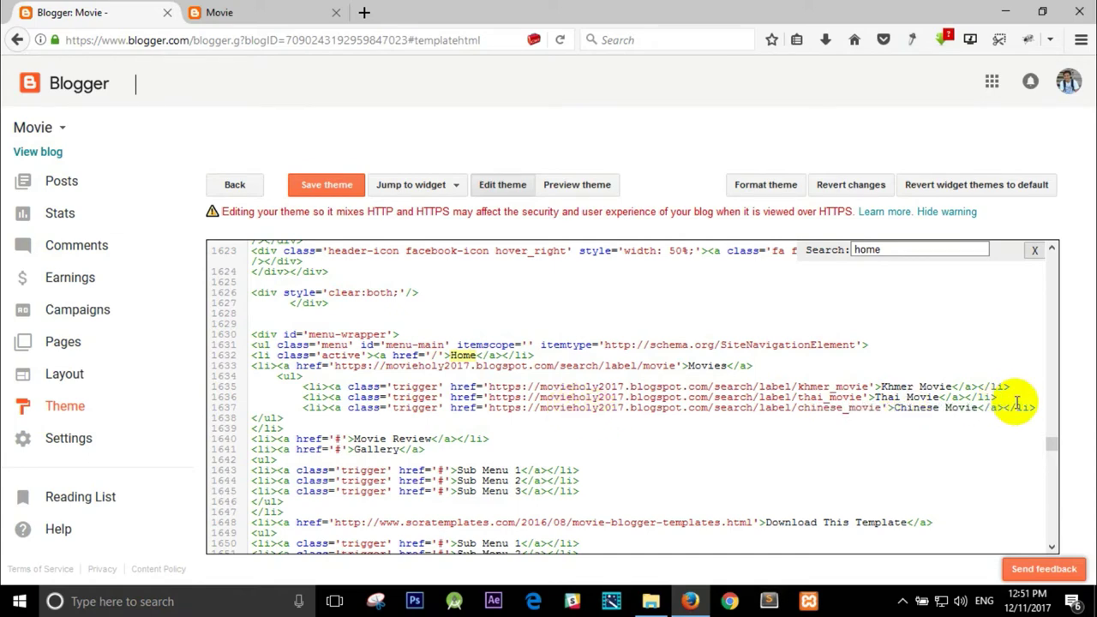
Copy the whole Chinese Movie line and paste it on a new line below as a fourth submenu item.
drag(1039, 409, 539, 409)
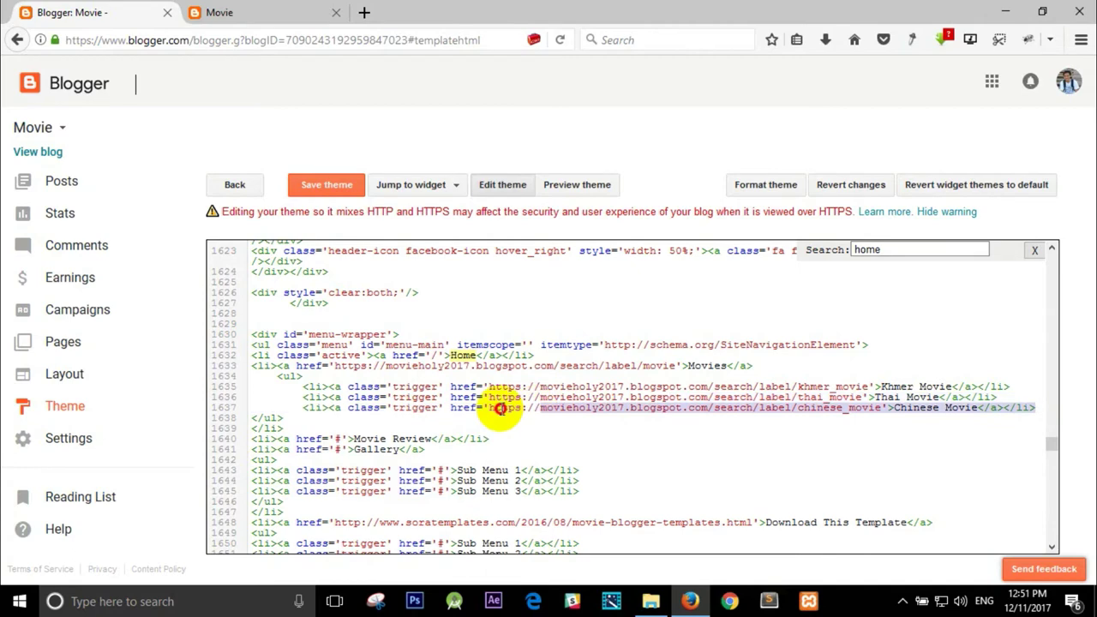
drag(294, 405, 294, 404)
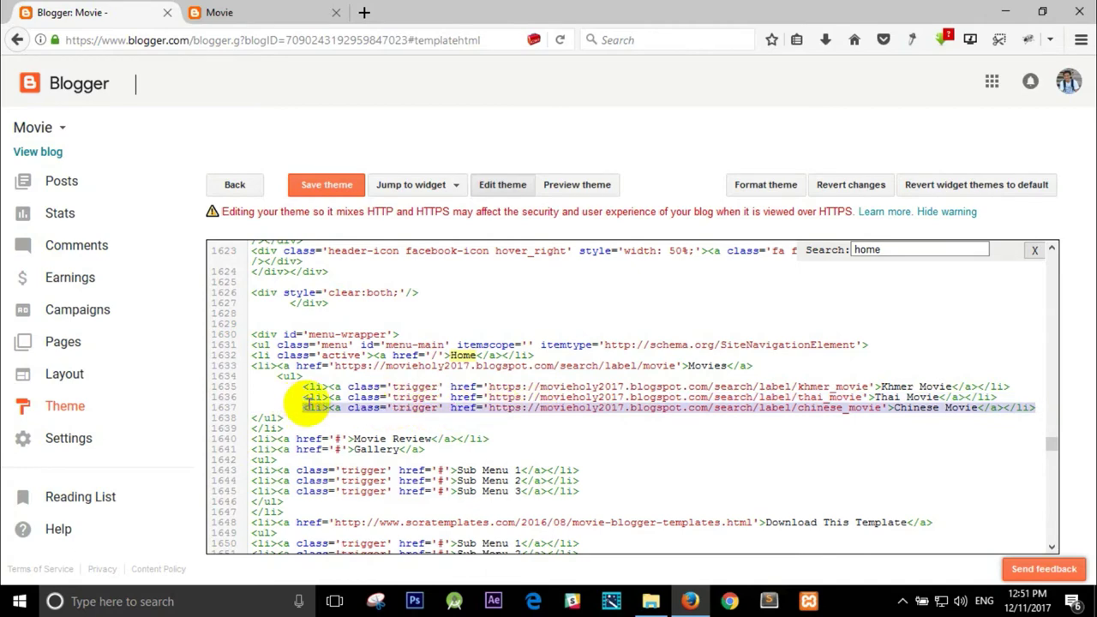
right_click(329, 409)
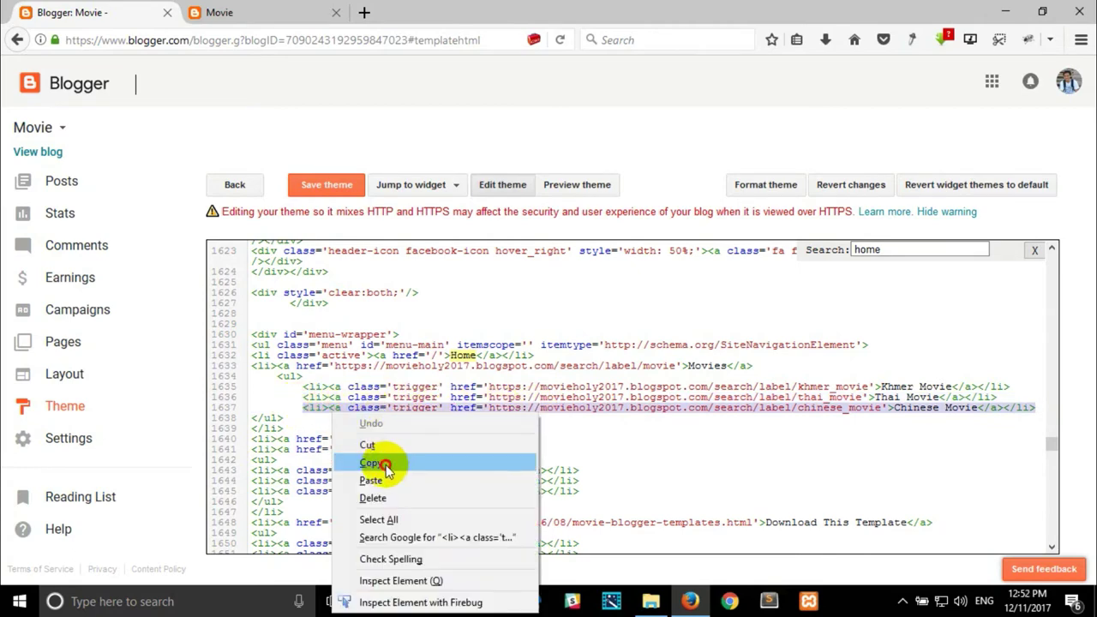
click(380, 463)
click(1039, 408)
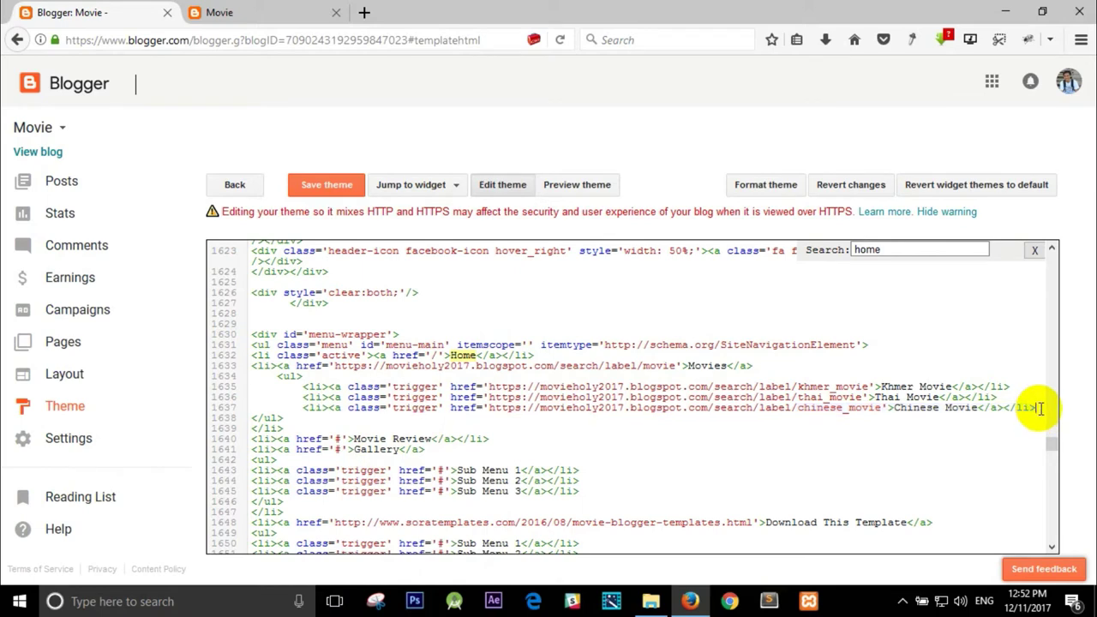
key(Return)
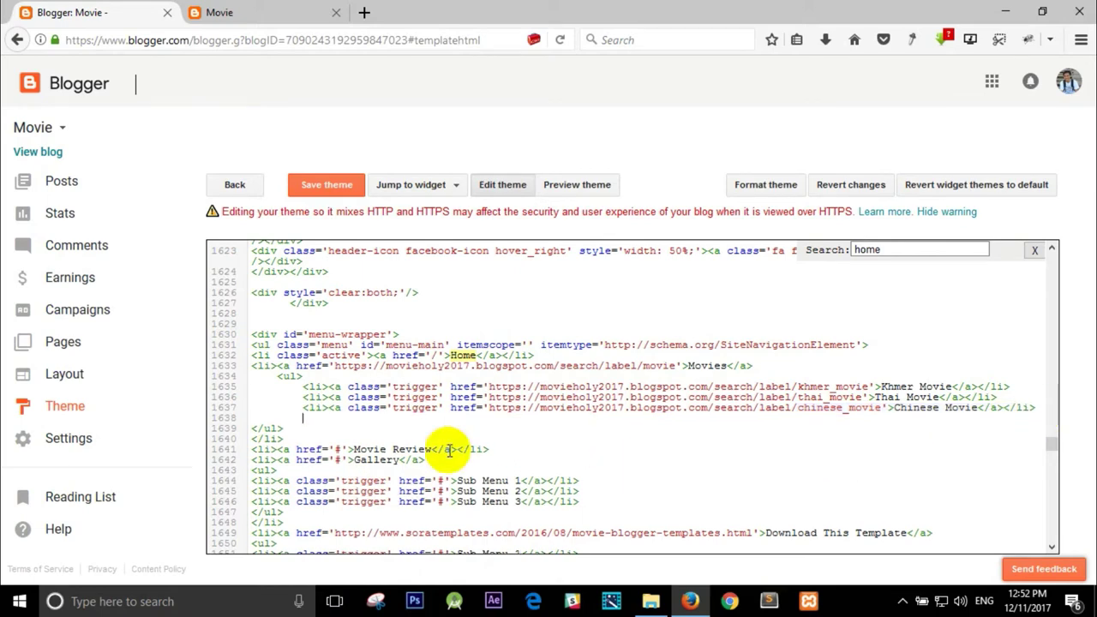
right_click(330, 426)
click(368, 492)
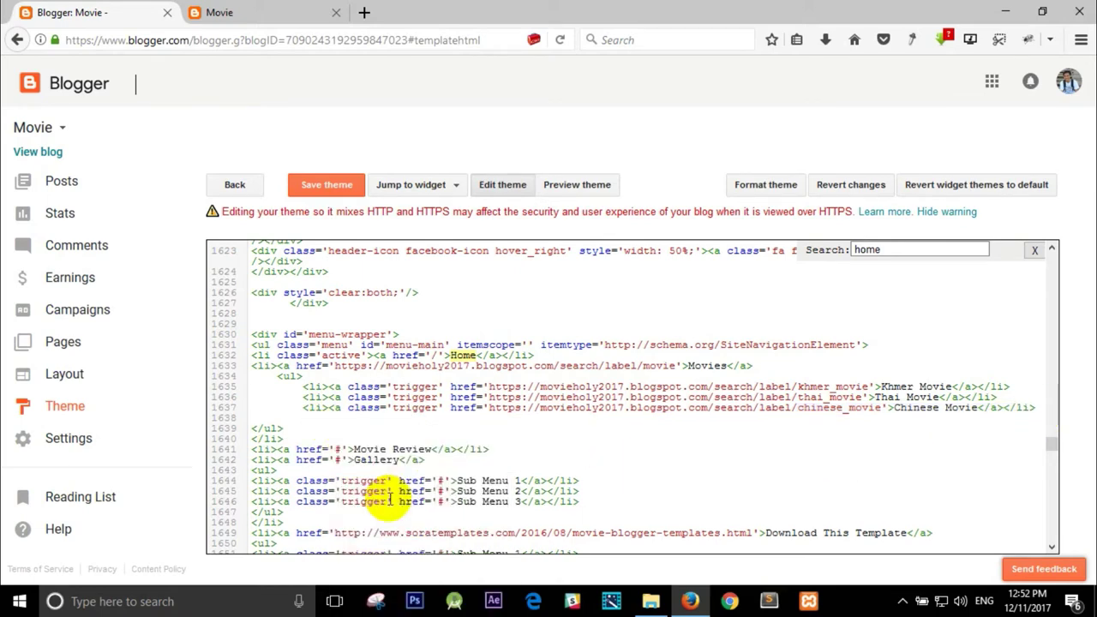
key(ctrl+z)
right_click(306, 415)
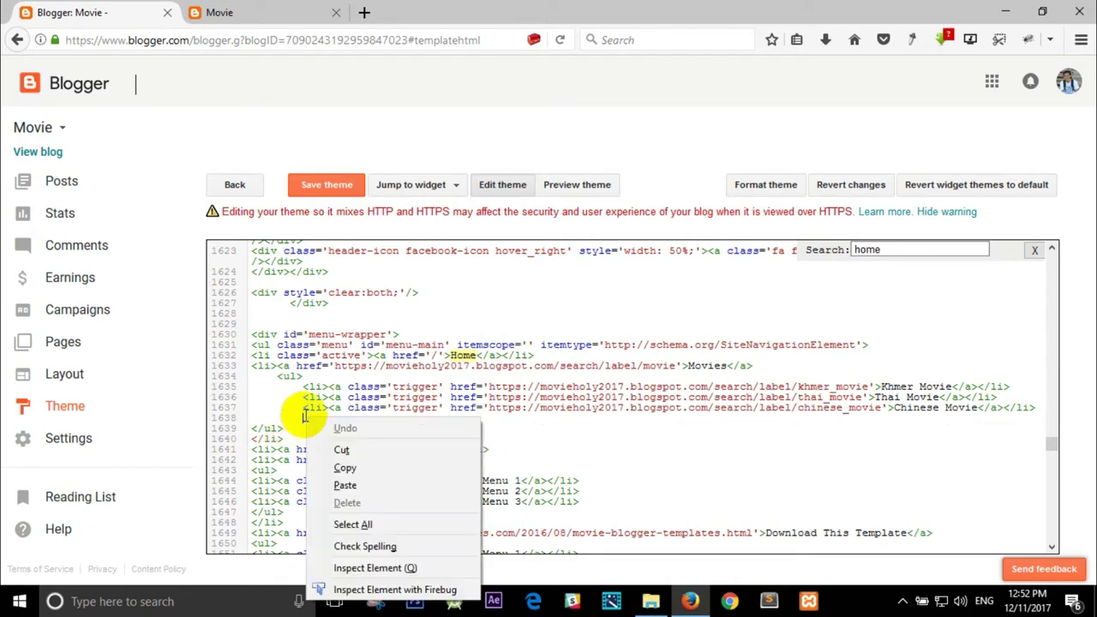
click(345, 485)
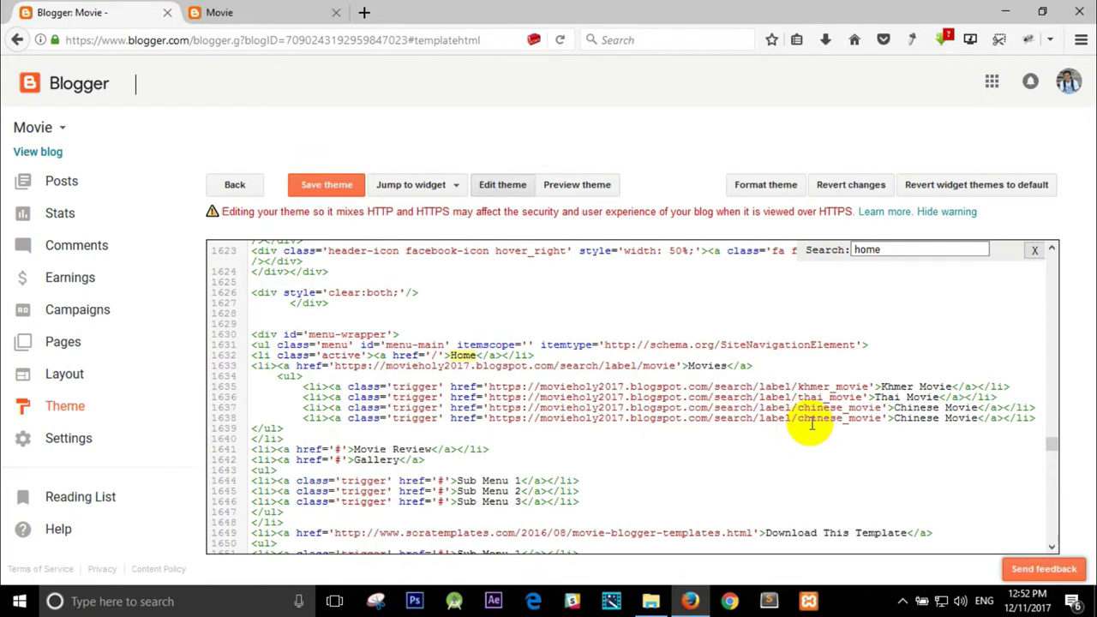
Change the copied line's link label to korea_movie and rename the item Korea Movie.
click(861, 418)
key(BackSpace)
key(BackSpace)
key(BackSpace)
key(BackSpace)
key(BackSpace)
key(BackSpace)
key(BackSpace)
text(korean)
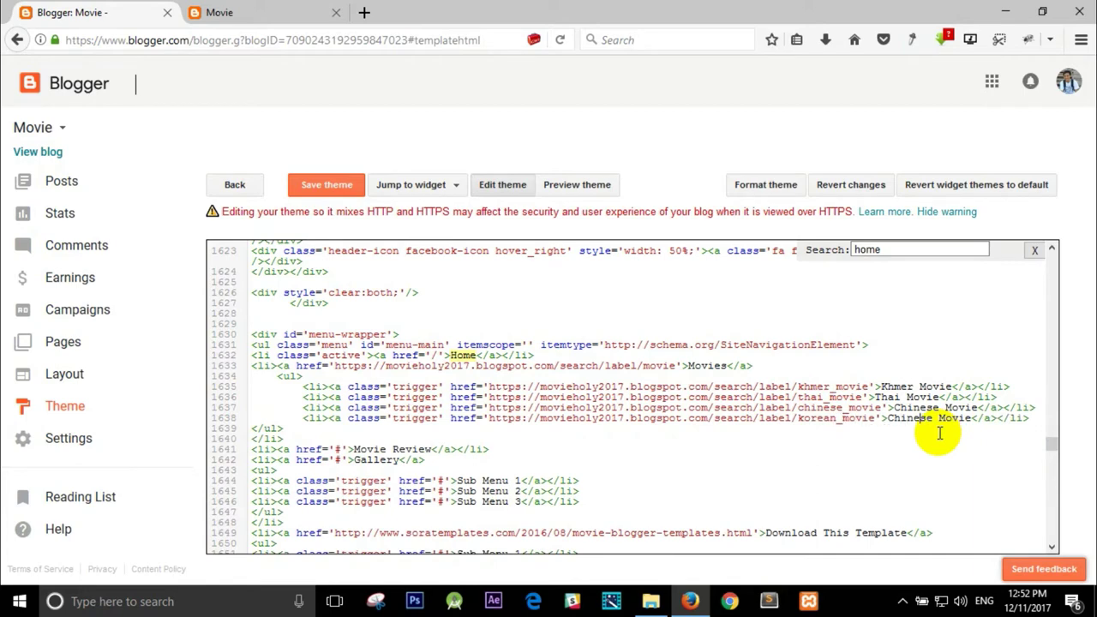
key(BackSpace)
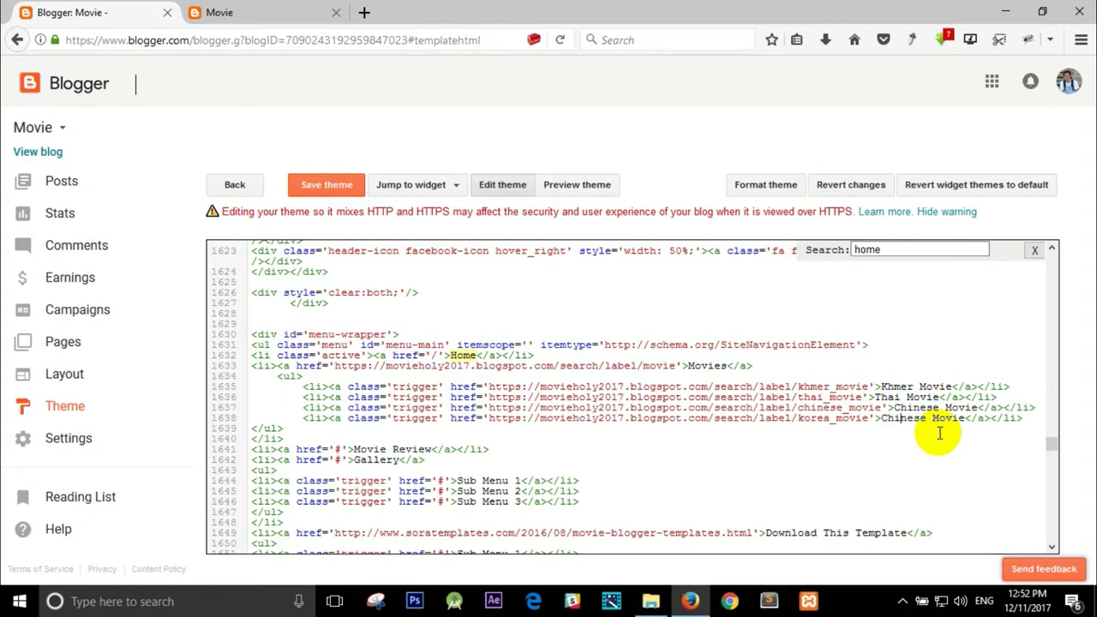
key(BackSpace)
key(BackSpace)
key(BackSpace)
key(BackSpace)
key(BackSpace)
key(BackSpace)
key(BackSpace)
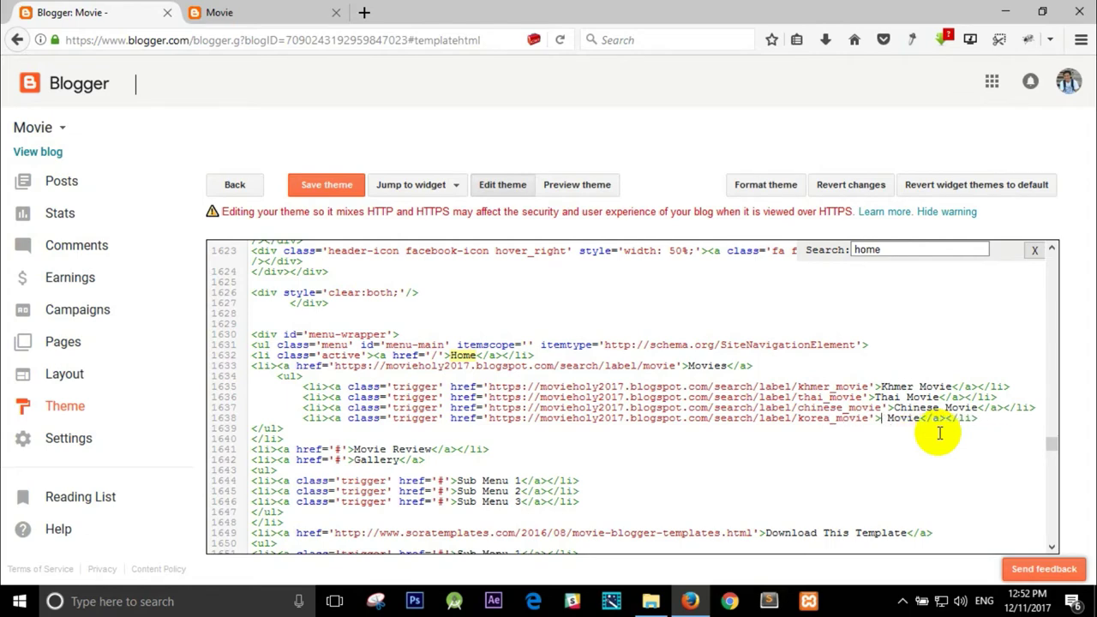
text(Korean)
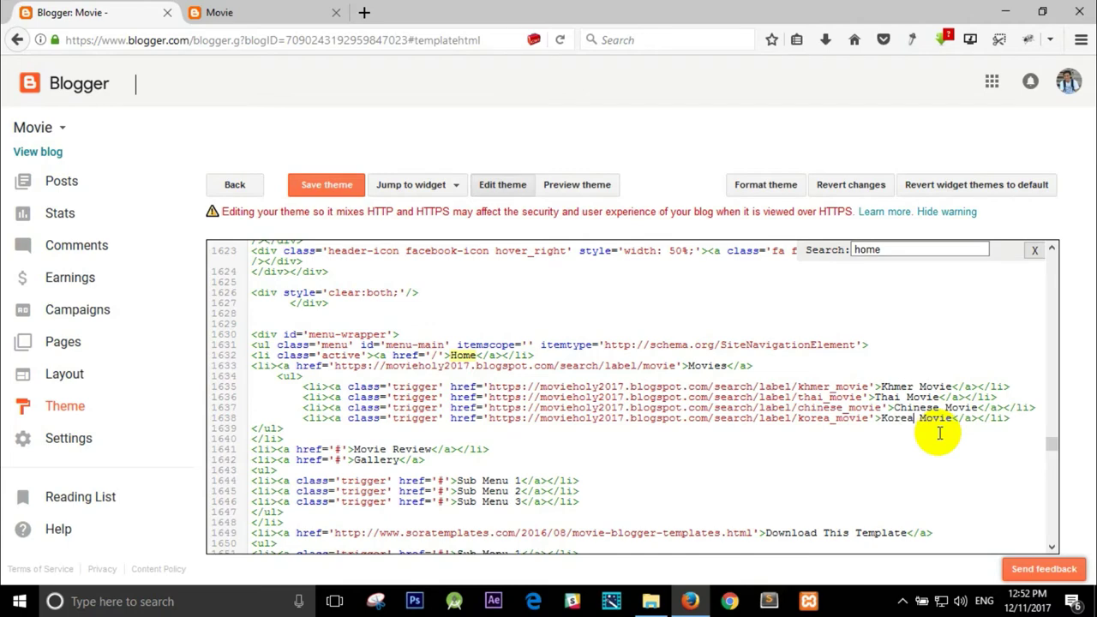
Save the theme, then reload the live blog and check its Movies menu.
click(582, 396)
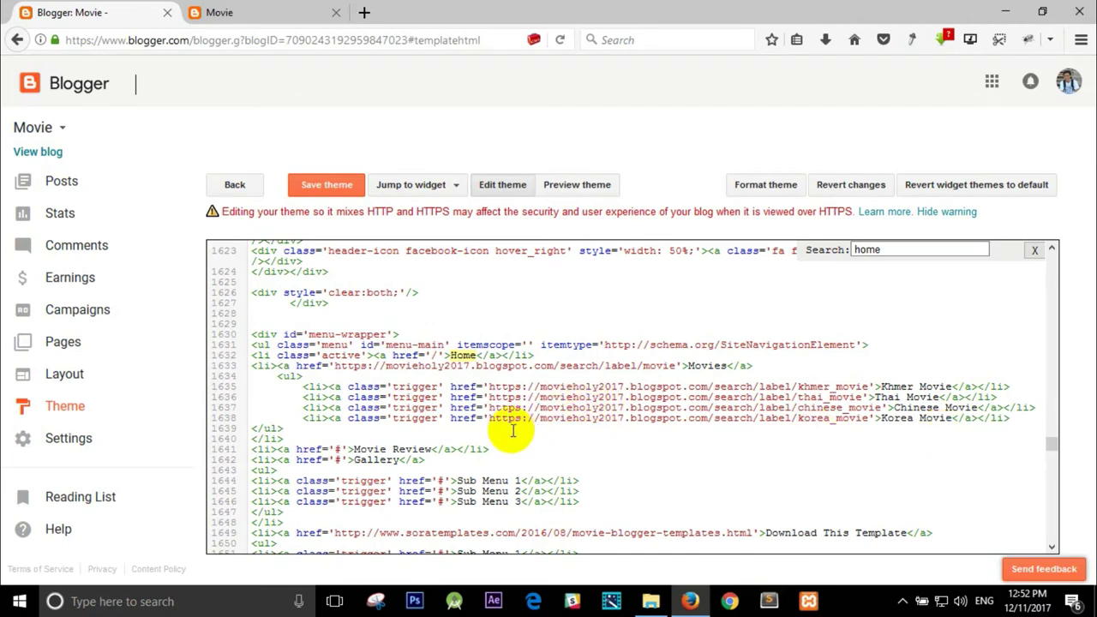
scroll(506, 431, down, 2)
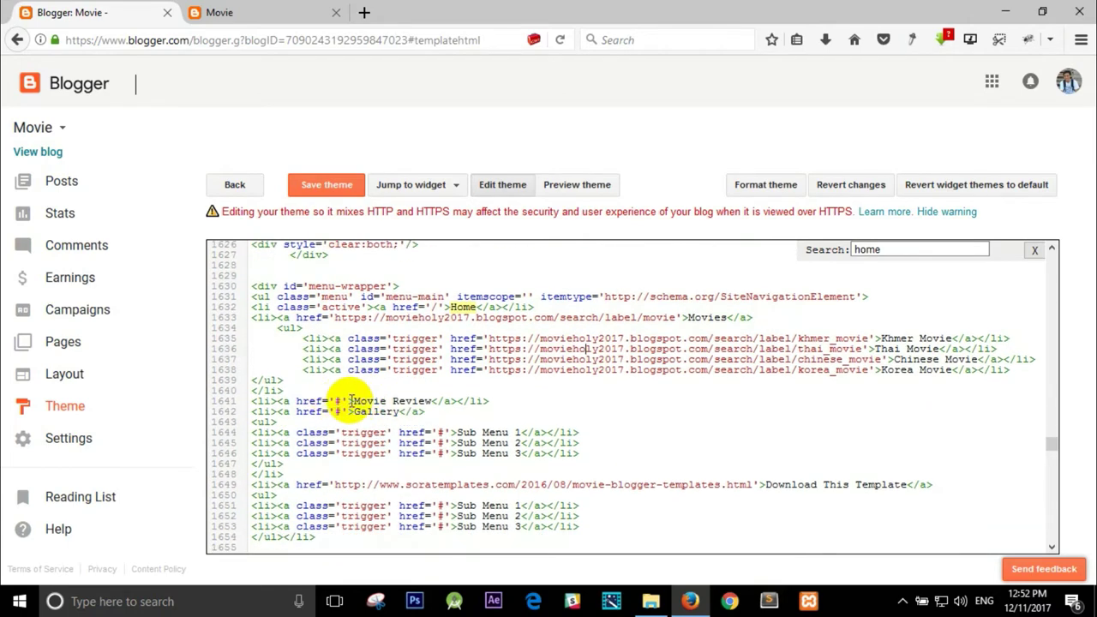
click(336, 186)
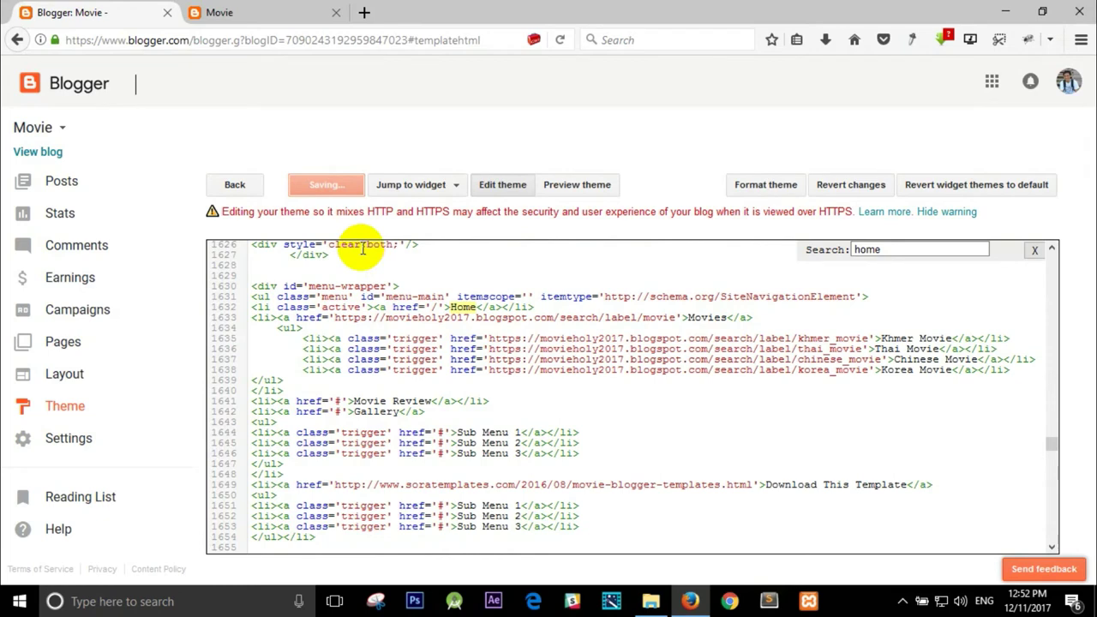
click(283, 12)
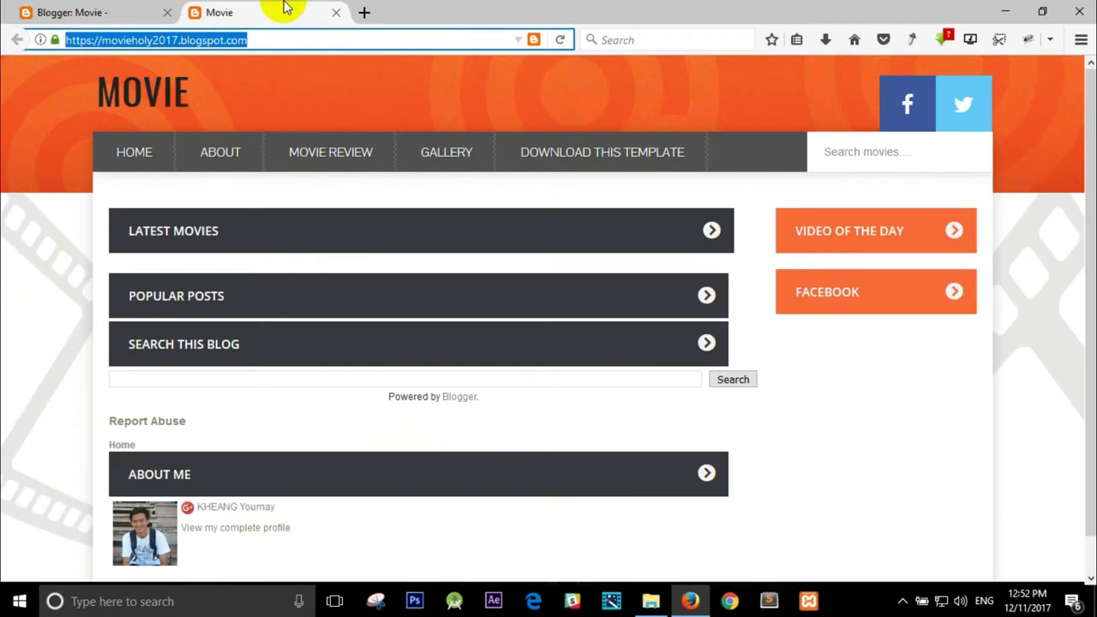
click(560, 40)
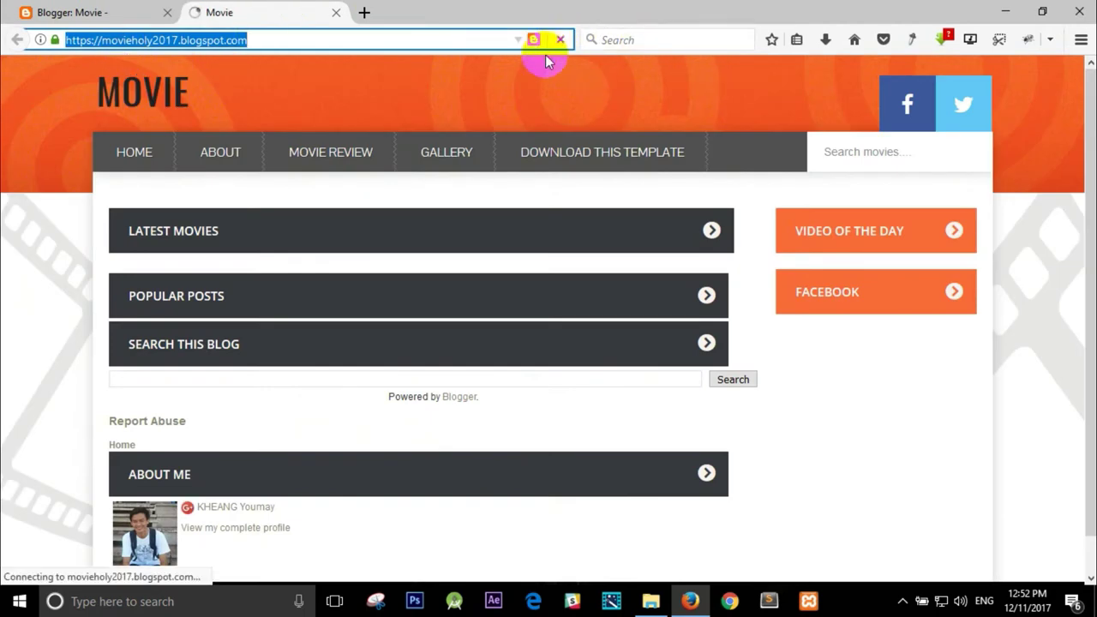
mouse_move(487, 161)
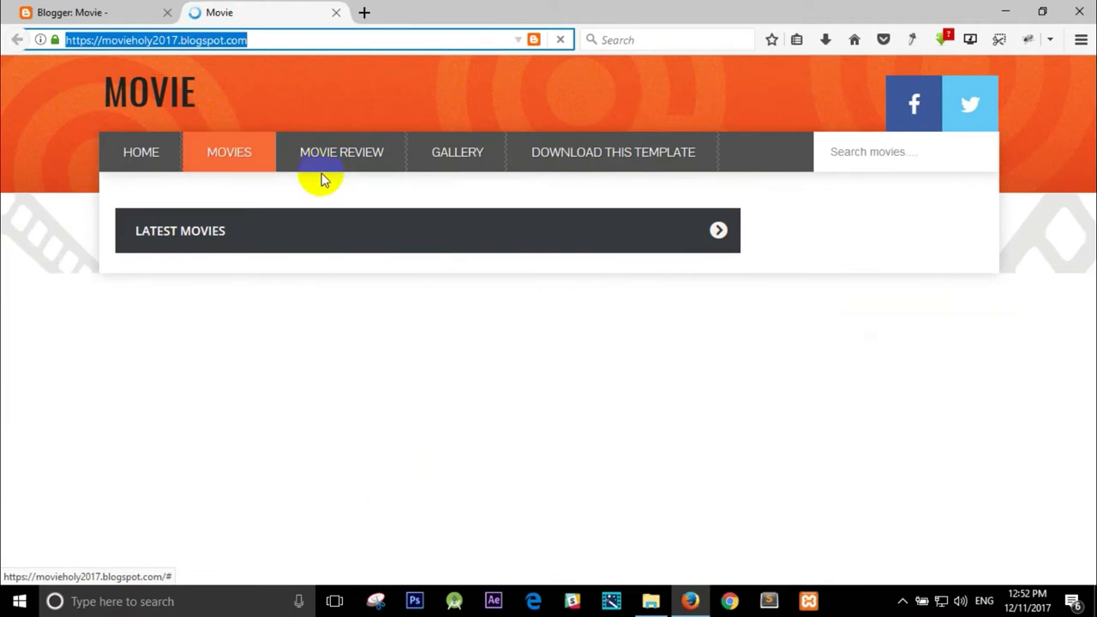
mouse_move(228, 161)
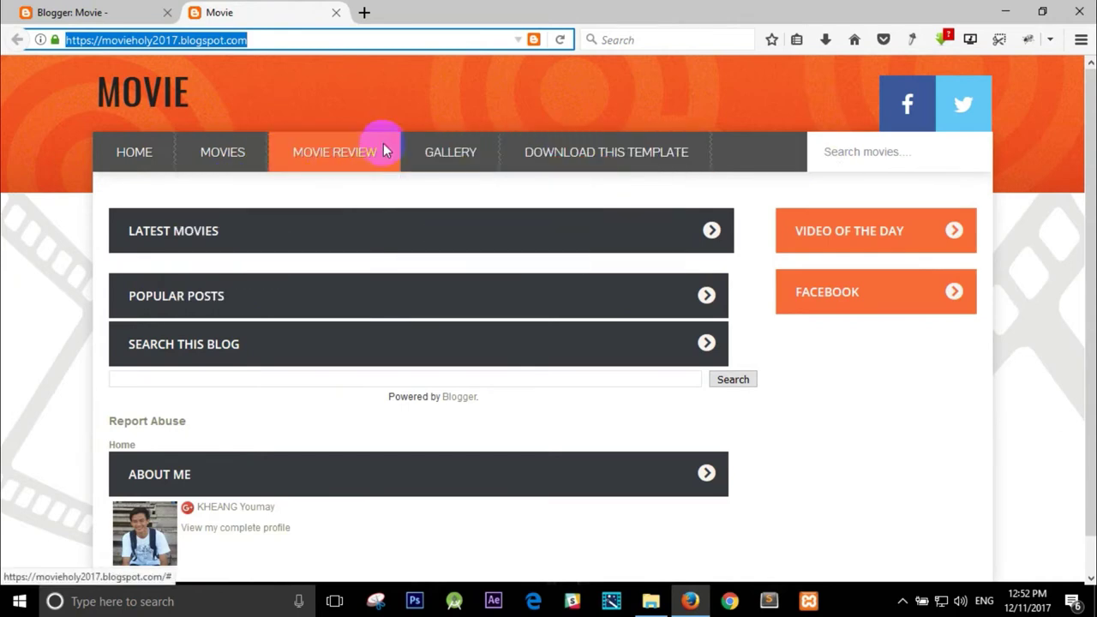
click(151, 13)
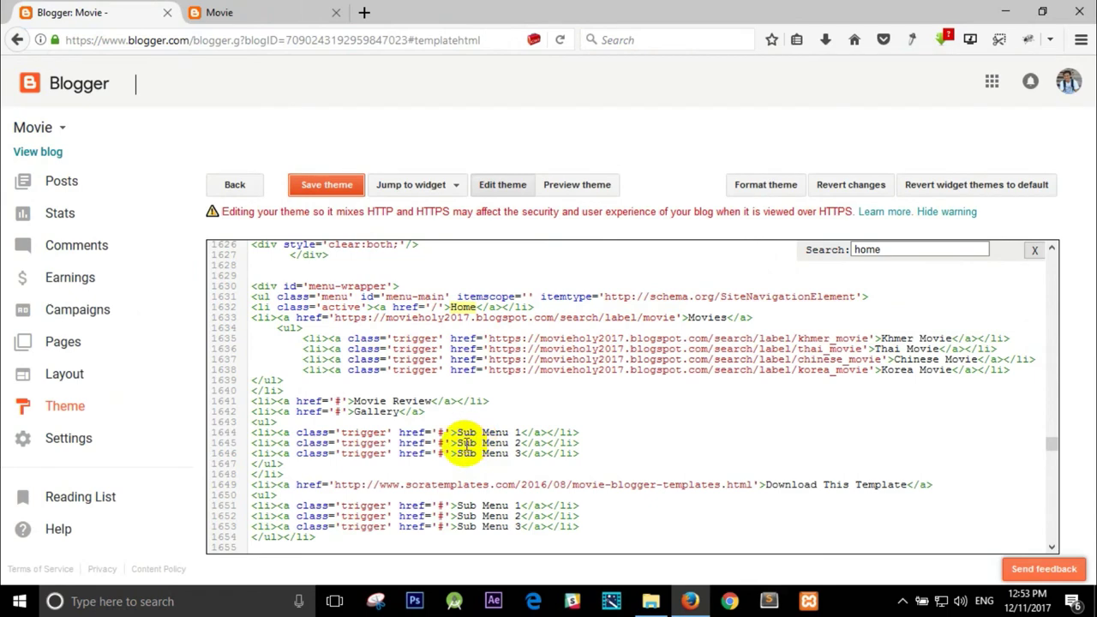
click(349, 401)
key(BackSpace)
key(ctrl+v)
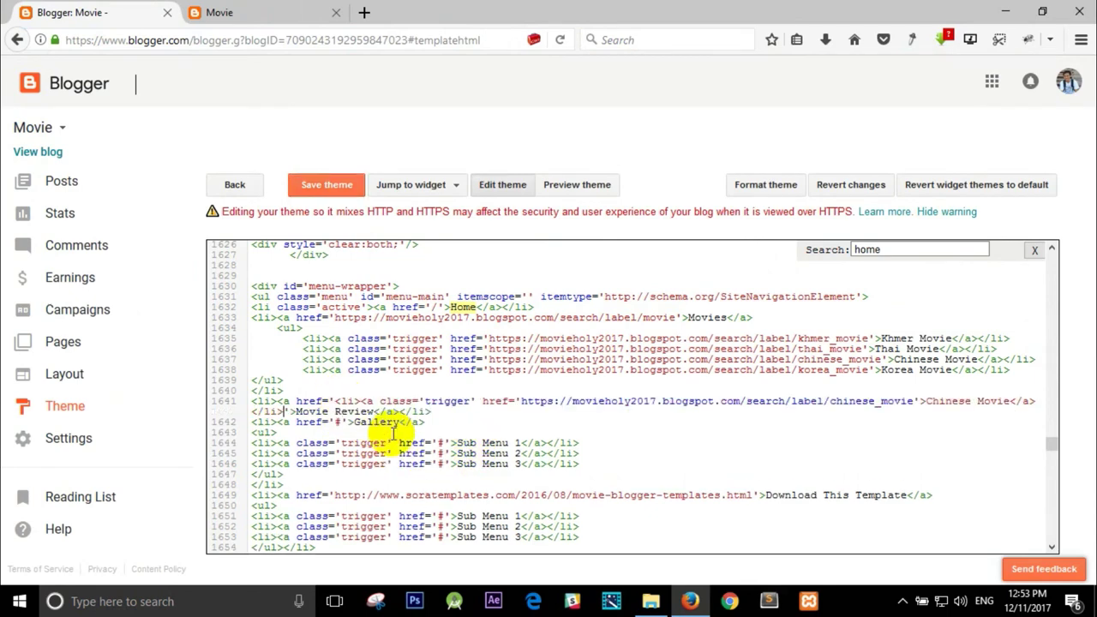
key(ctrl+z)
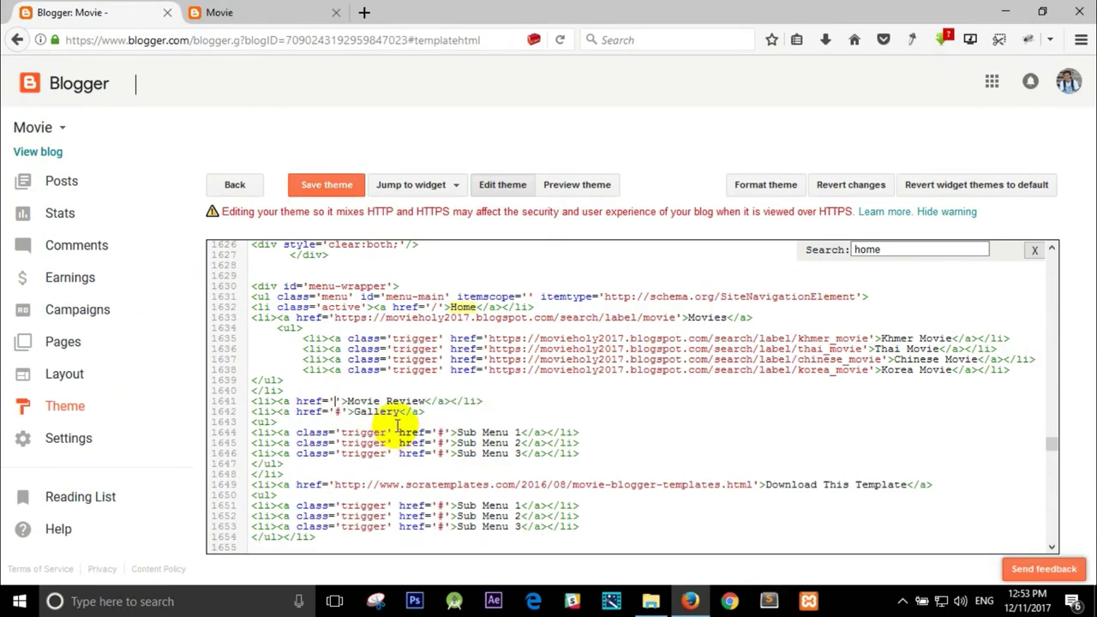
drag(487, 369, 797, 370)
right_click(742, 376)
click(775, 422)
right_click(334, 401)
click(370, 469)
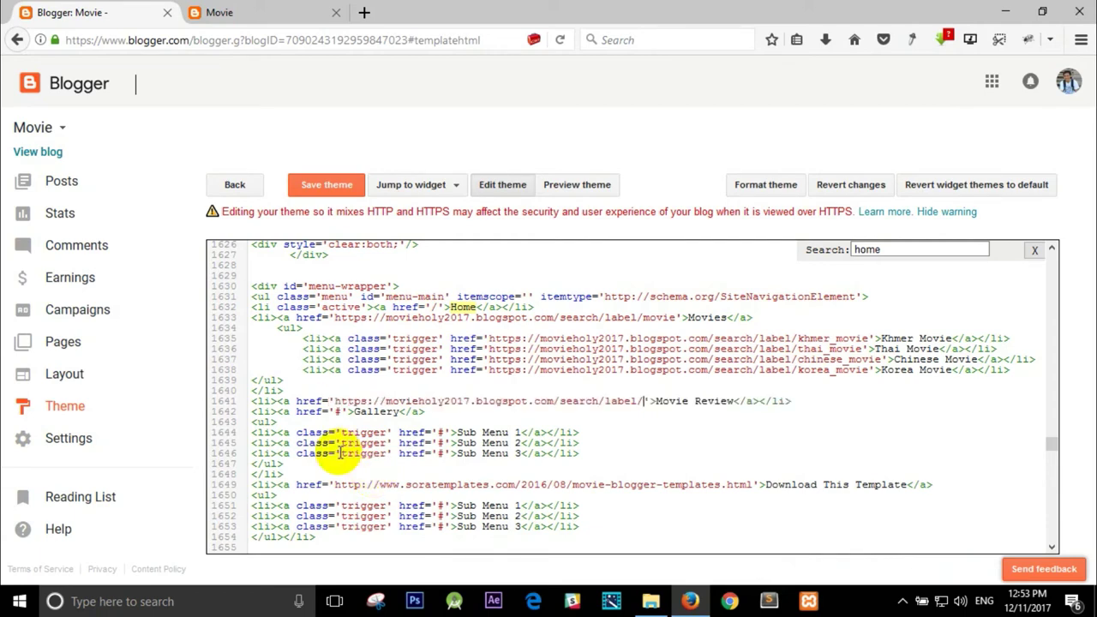
Complete the Movie Review link with comedy and rename it Comedy; link Gallery to the cartoon label and rename it Cartoon.
text(comedy'>)
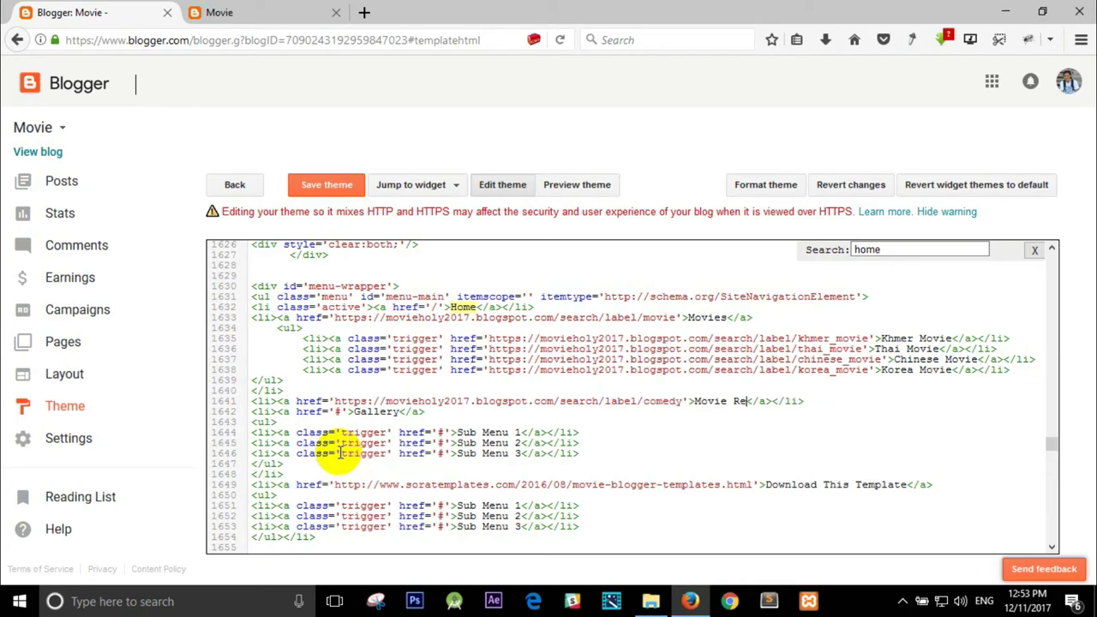
text(Comedy)
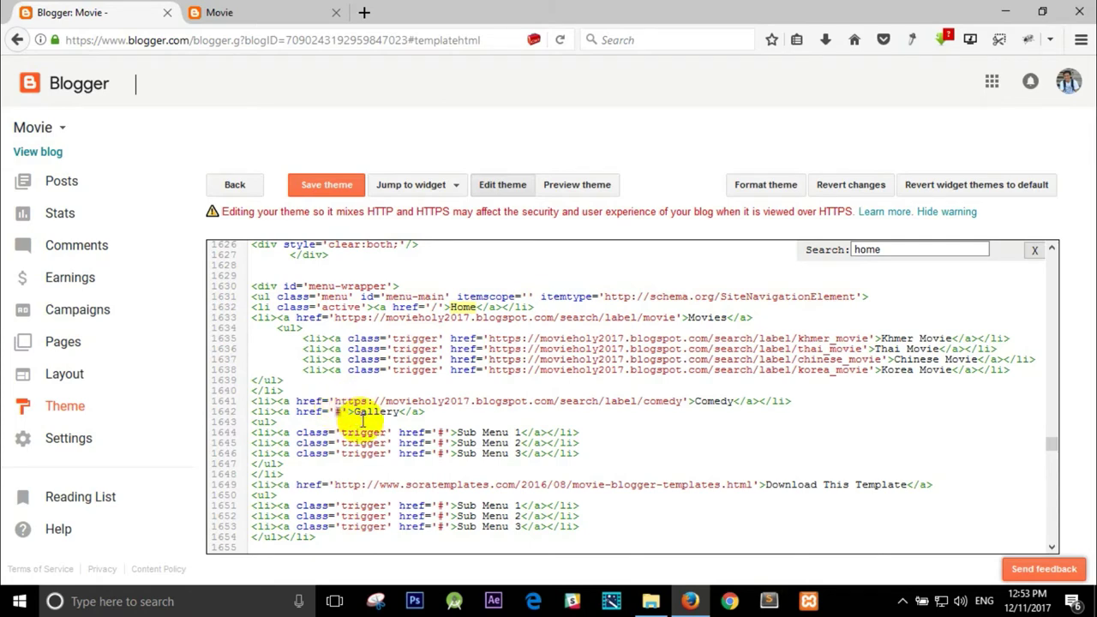
key(ctrl+v)
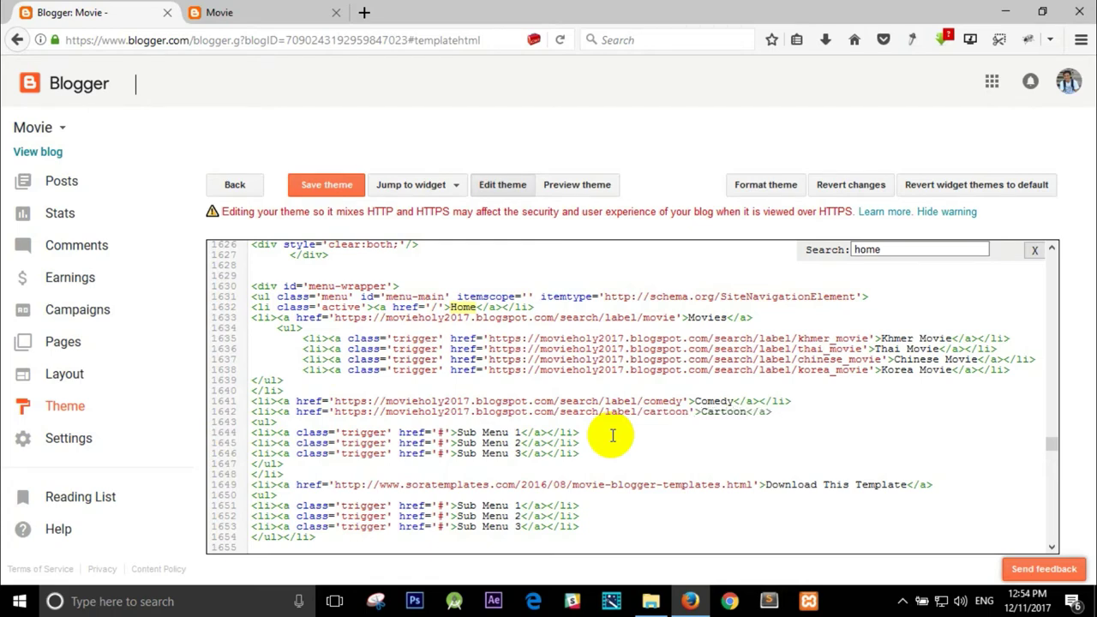
drag(776, 412, 255, 412)
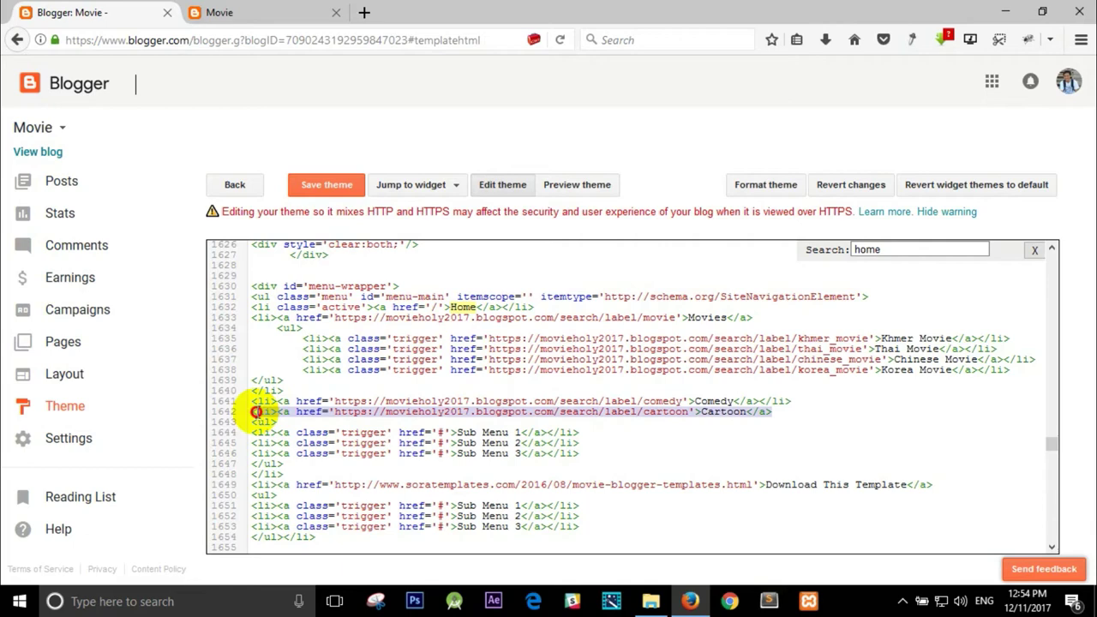
right_click(329, 413)
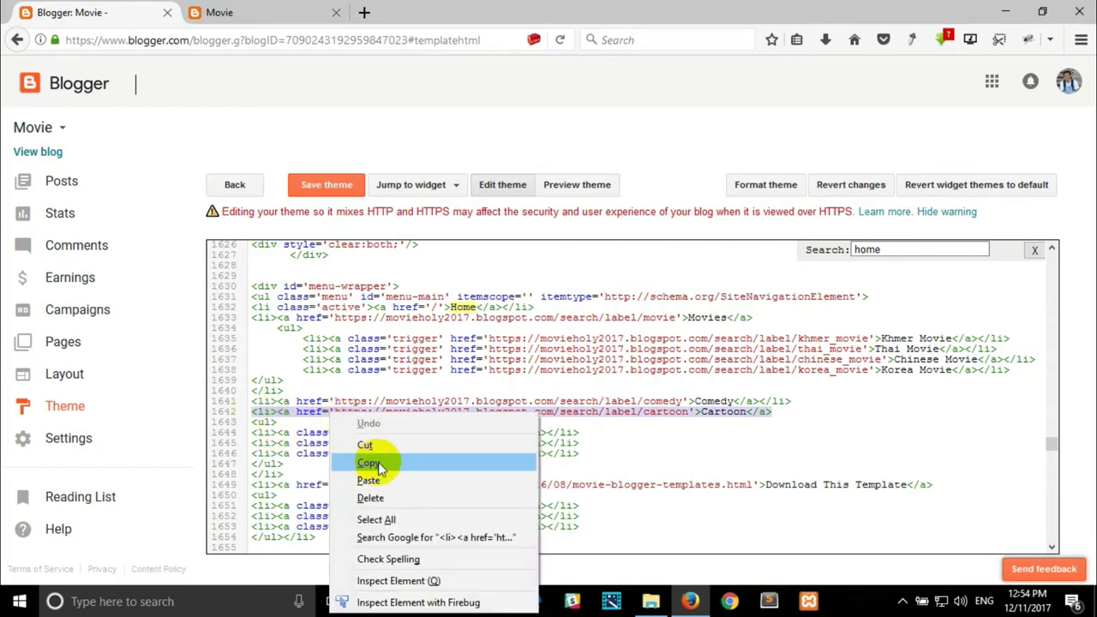
click(368, 458)
click(797, 413)
key(Return)
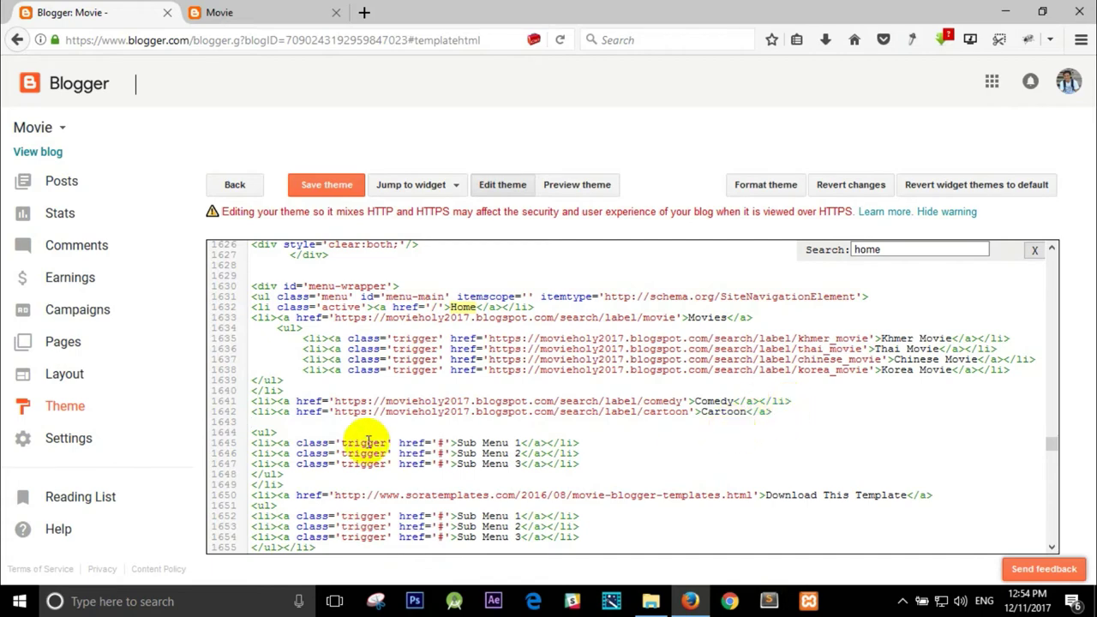
Delete the three-item submenu block under Cartoon and move the closing </li> tag onto the end of the Cartoon line.
drag(291, 476, 249, 435)
key(BackSpace)
key(BackSpace)
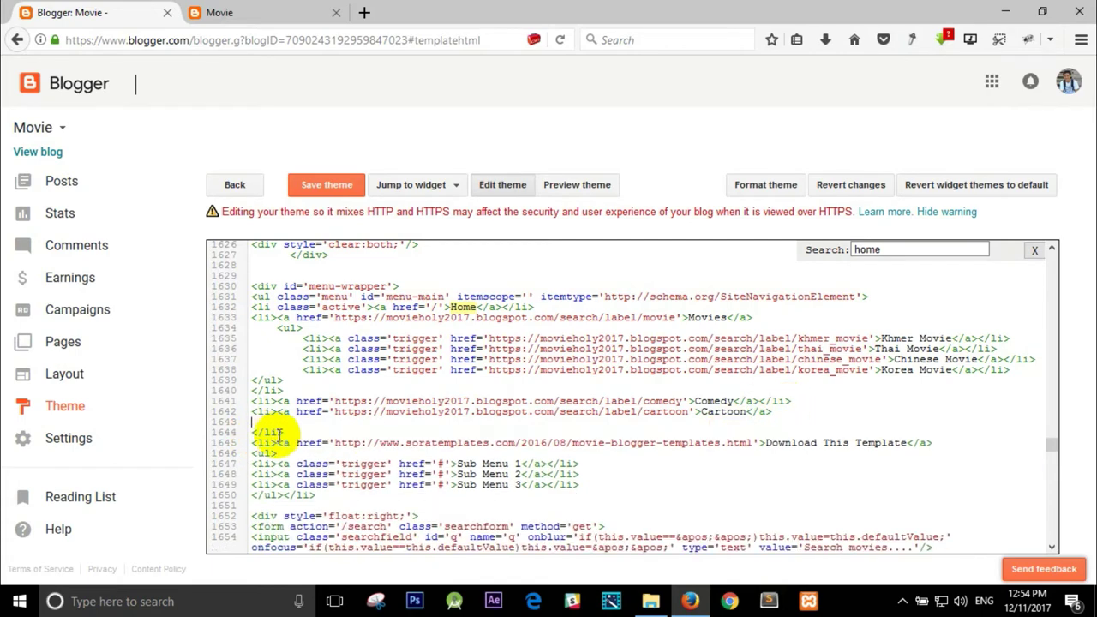
key(BackSpace)
key(Delete)
Copy the complete Cartoon line and paste it on a new line directly below.
drag(803, 412, 251, 413)
right_click(276, 413)
click(302, 453)
click(823, 416)
key(Return)
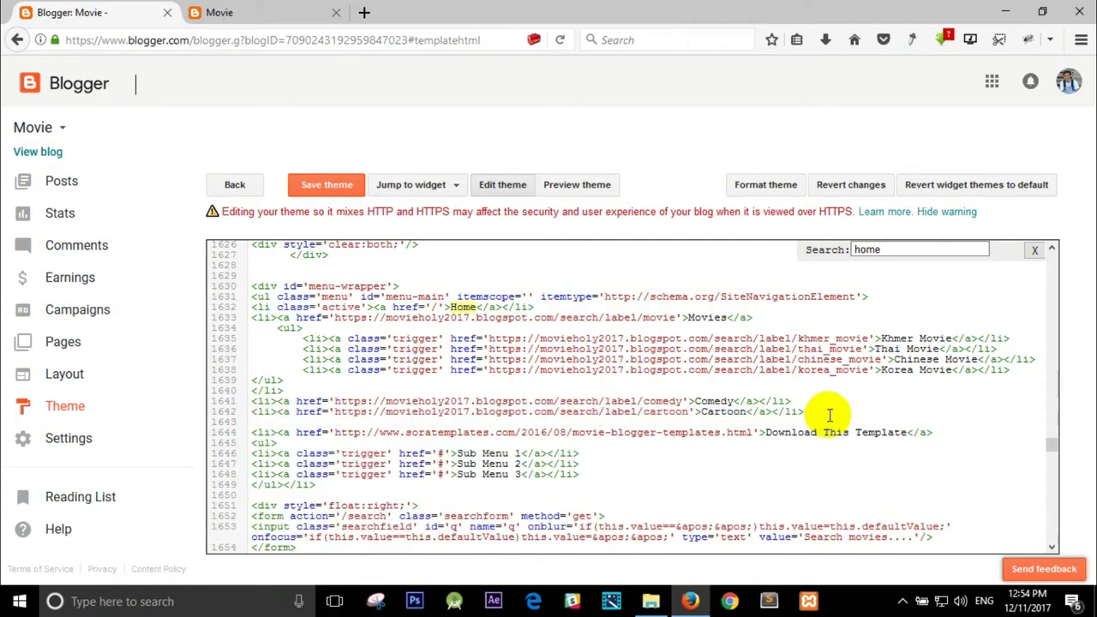
key(ctrl+v)
Change the pasted line's link label to funny_clip and rename the item Funy Clip.
click(688, 420)
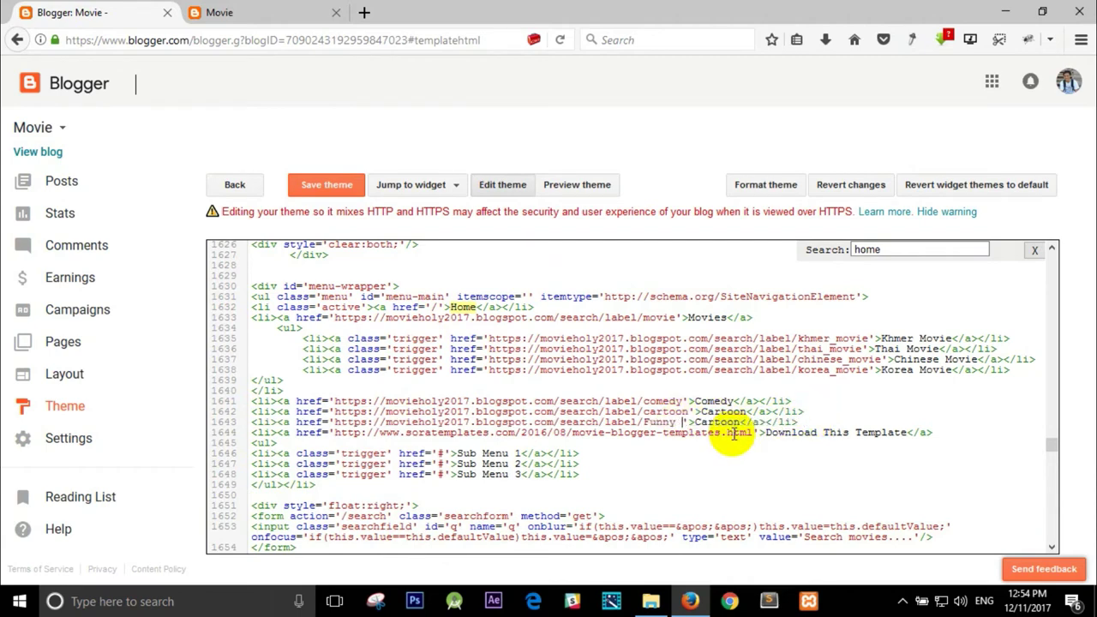
key(BackSpace)
key(BackSpace)
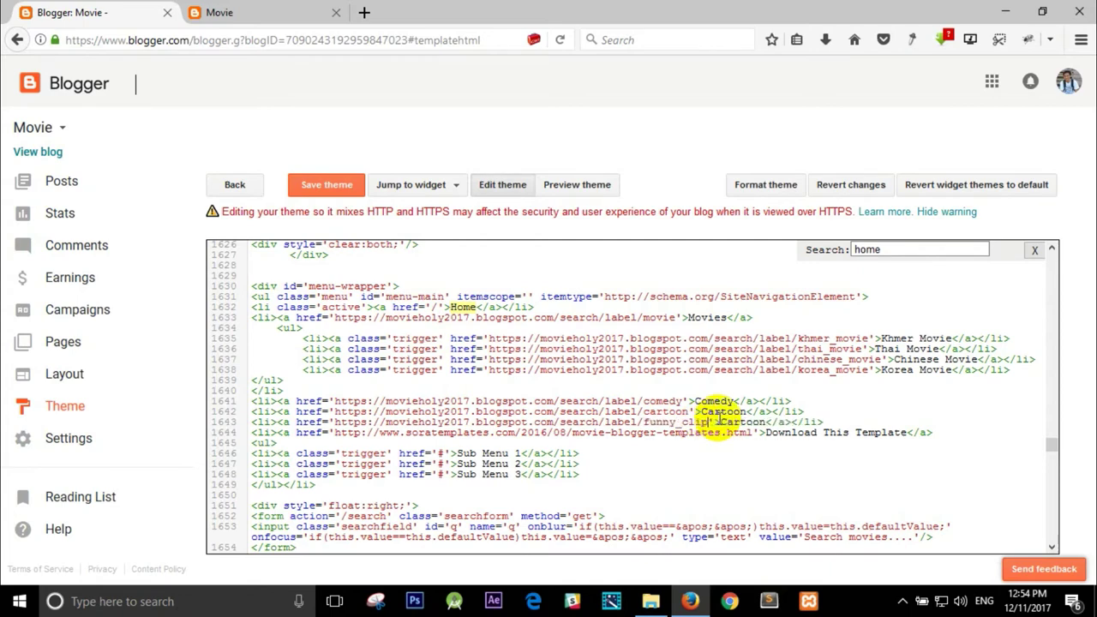
text(p)
click(767, 422)
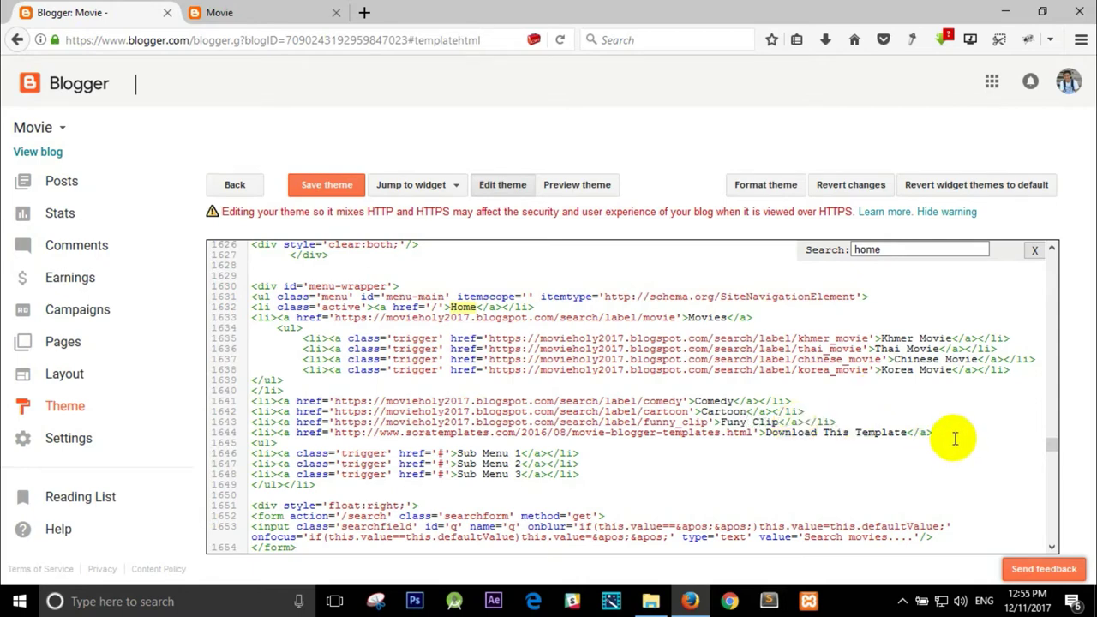
Paste another copy of the Cartoon line below Funy Clip, set its link label to more and rename it More.
key(ctrl+v)
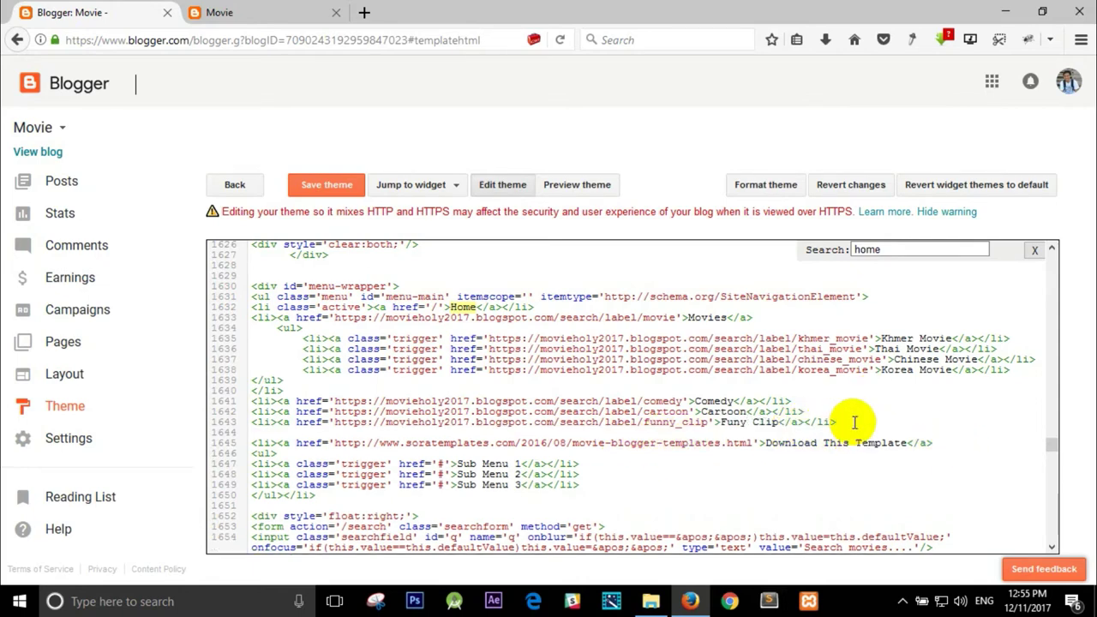
click(686, 432)
key(Delete)
key(BackSpace)
key(BackSpace)
key(BackSpace)
key(BackSpace)
key(BackSpace)
key(BackSpace)
text(more'>)
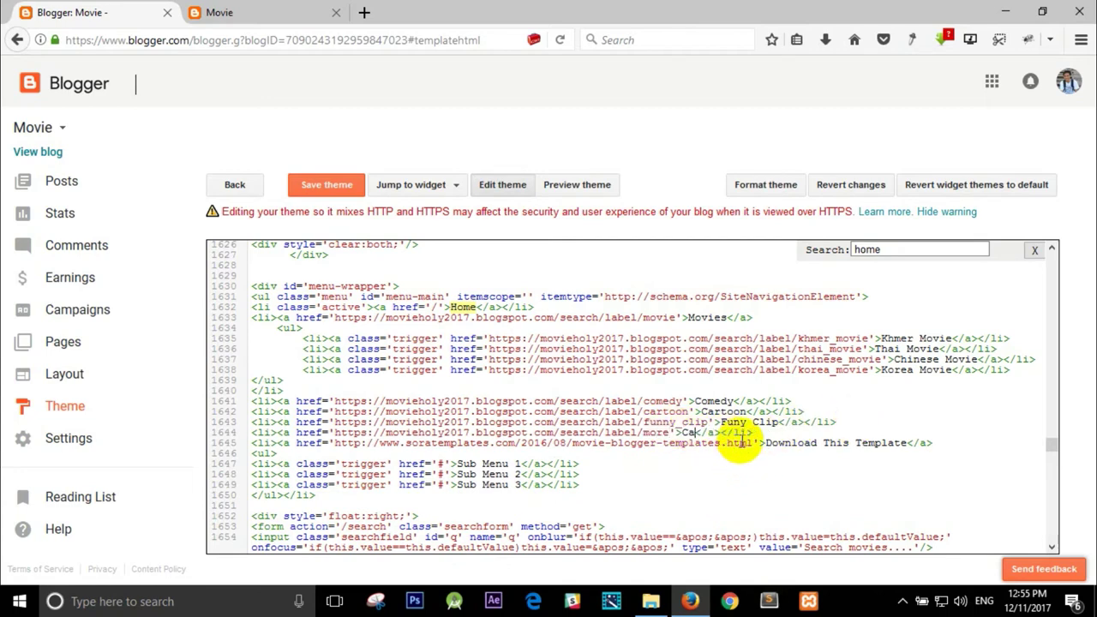
text(More)
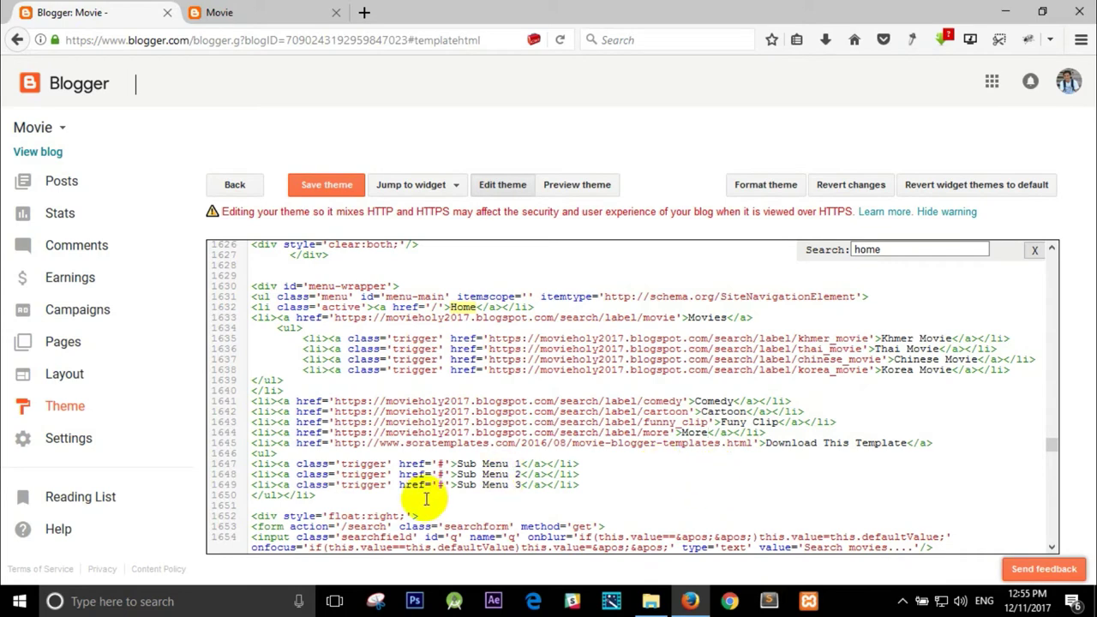
Delete the Download This Template item with its three submenu entries and the empty lines left below More.
drag(257, 495, 247, 437)
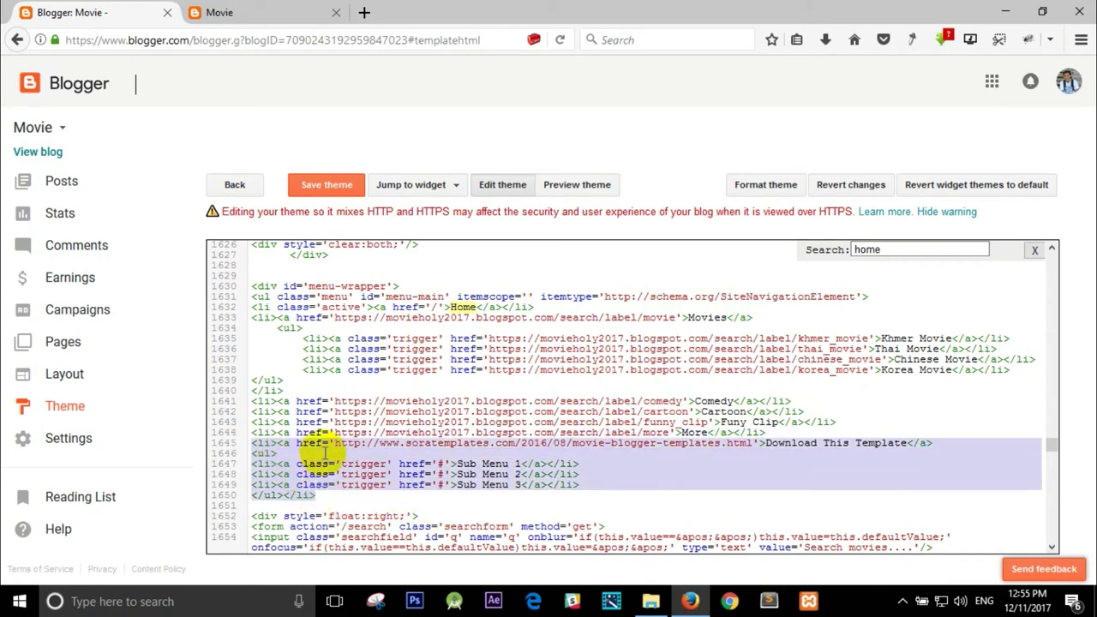
key(Delete)
key(BackSpace)
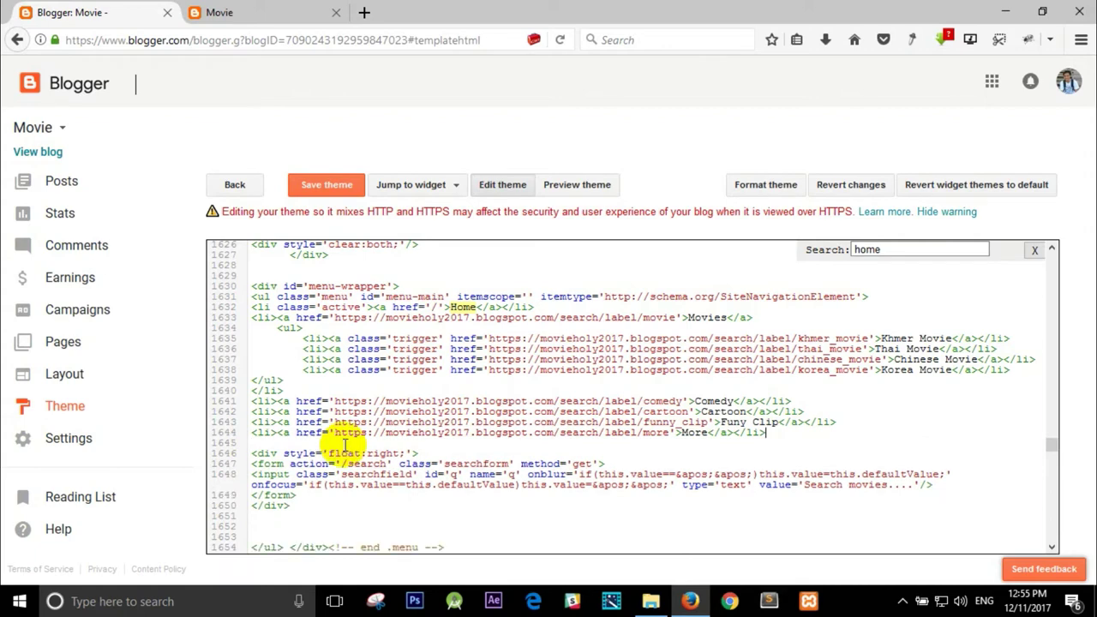
key(BackSpace)
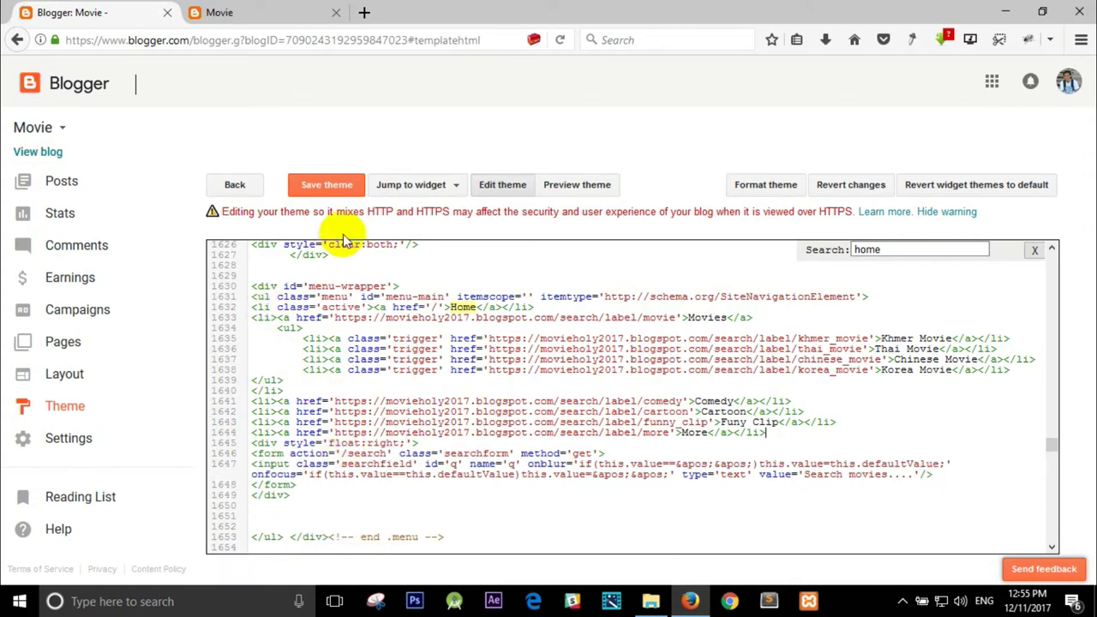
Save the theme and reload the live blog to check the updated navigation menu.
double_click(326, 185)
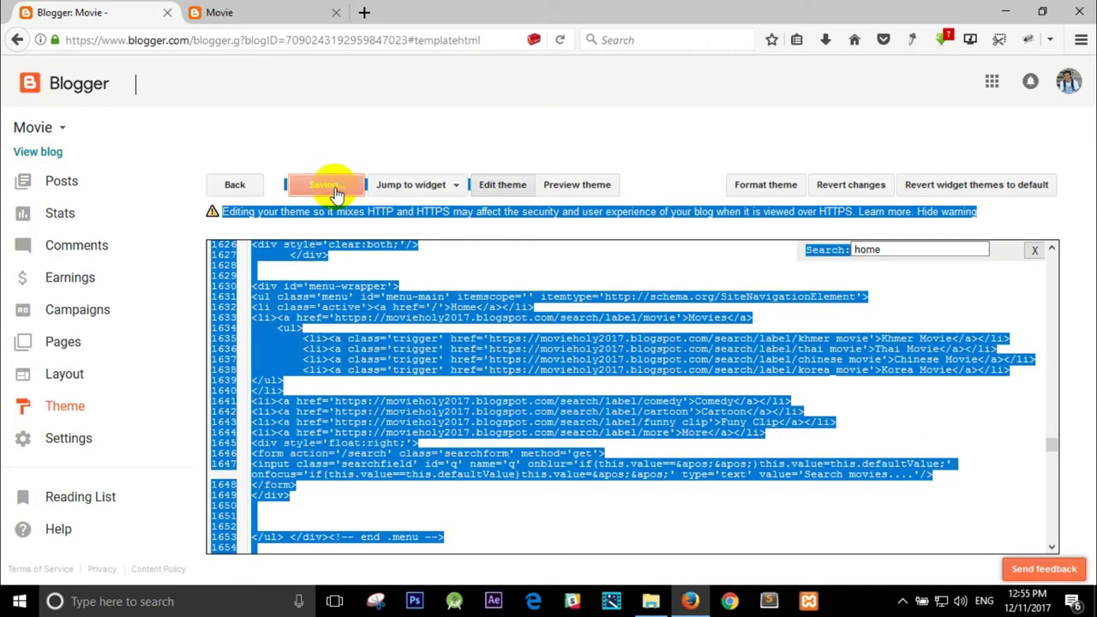
click(446, 272)
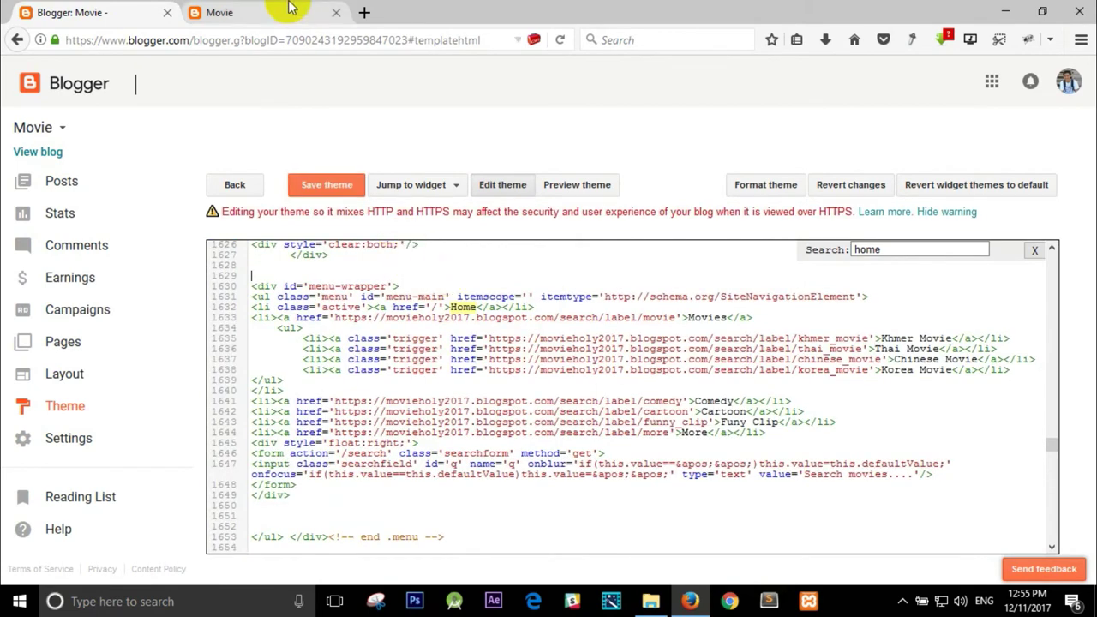
click(296, 13)
click(570, 41)
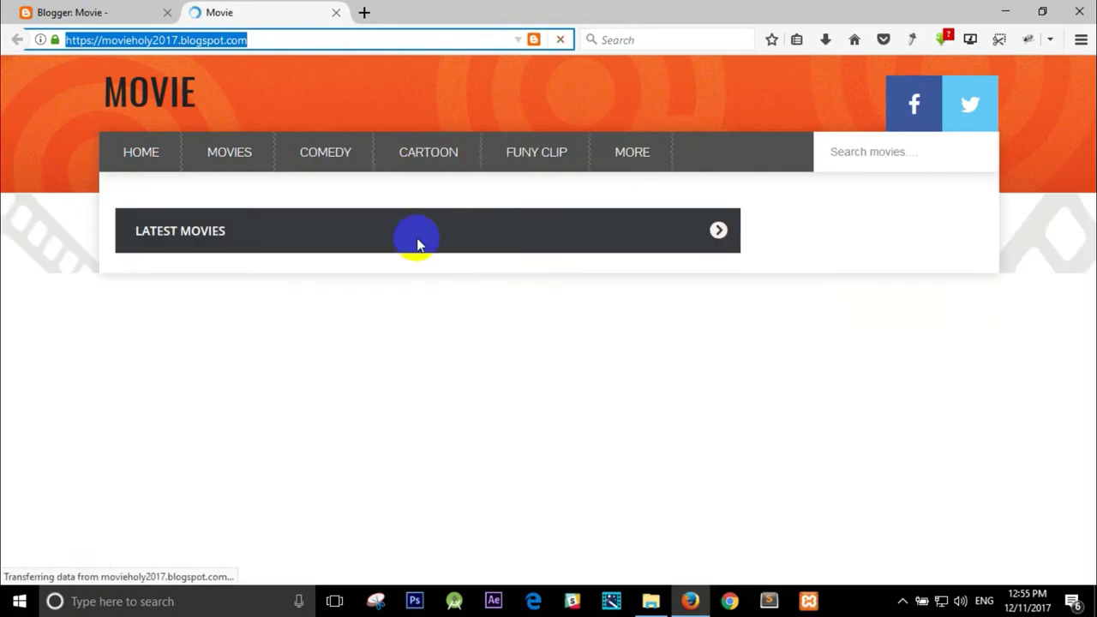
mouse_move(228, 157)
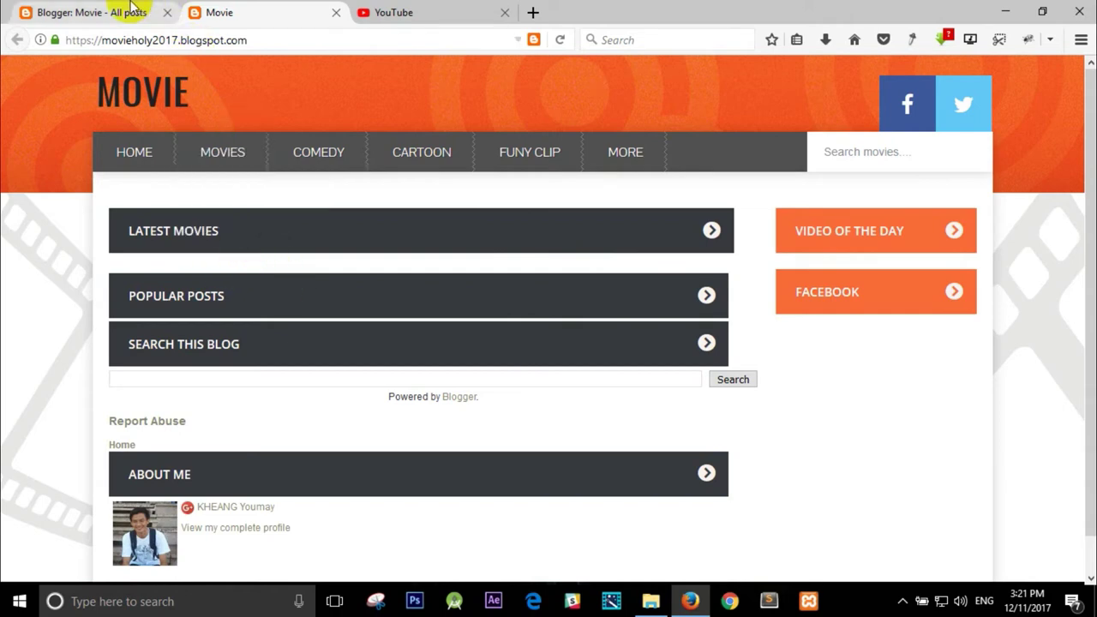
Start a new Blogger post, and switch to YouTube to search for chinese movie.
click(90, 12)
click(232, 137)
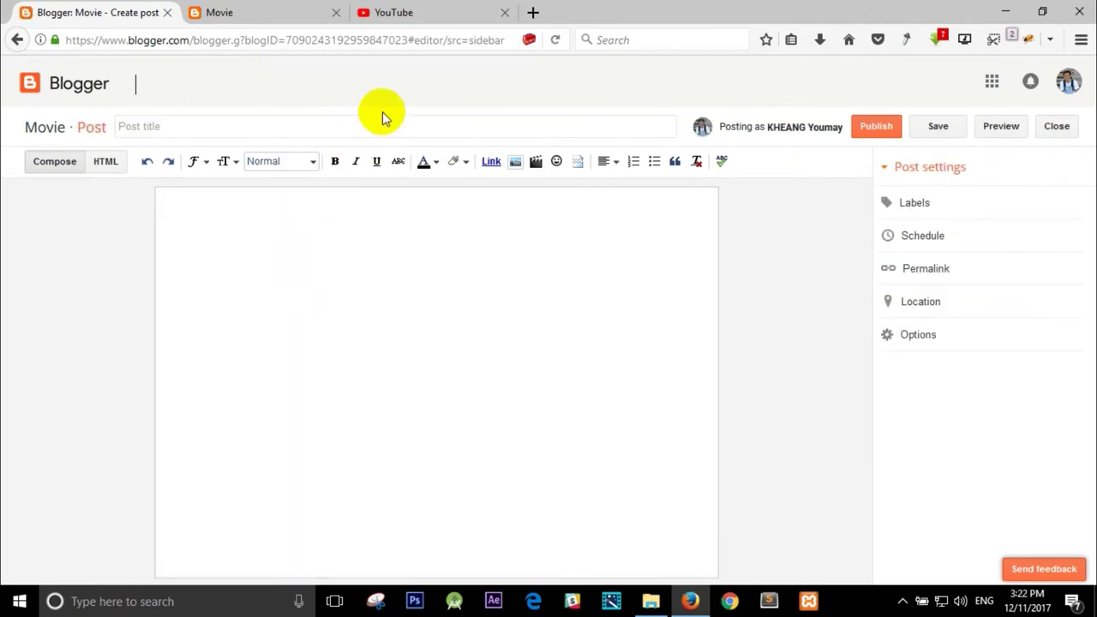
click(420, 12)
click(343, 75)
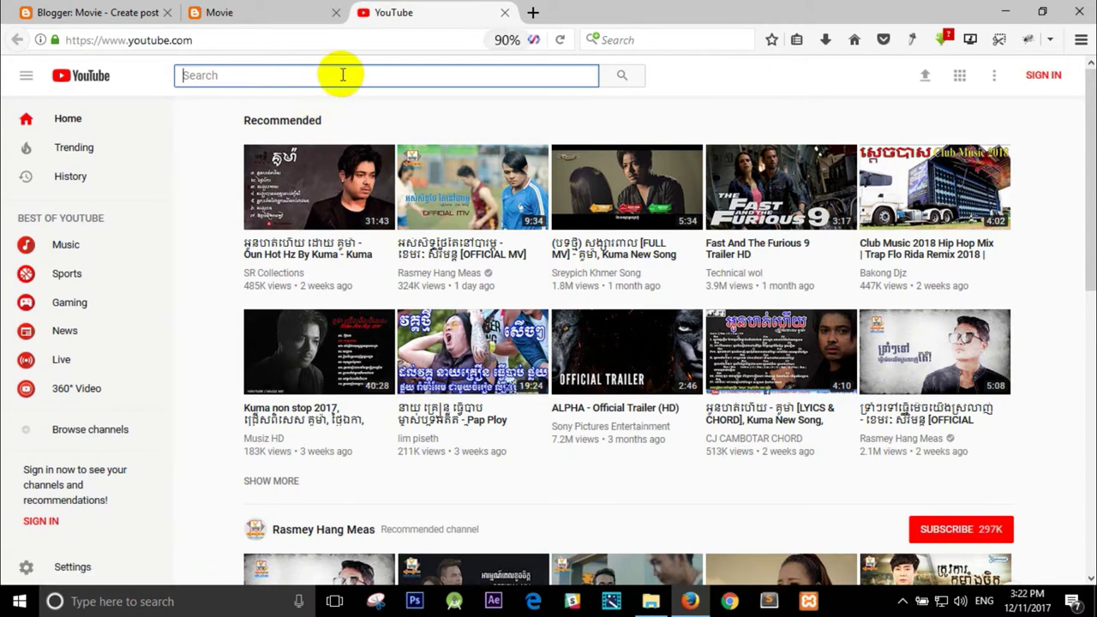
text(chinese)
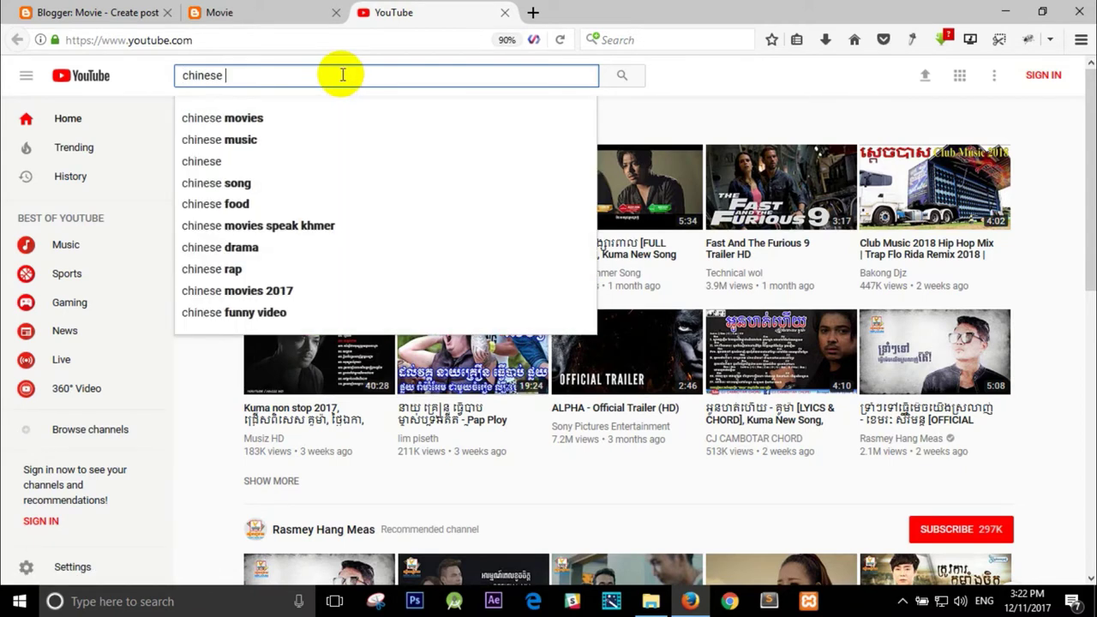
text( movie)
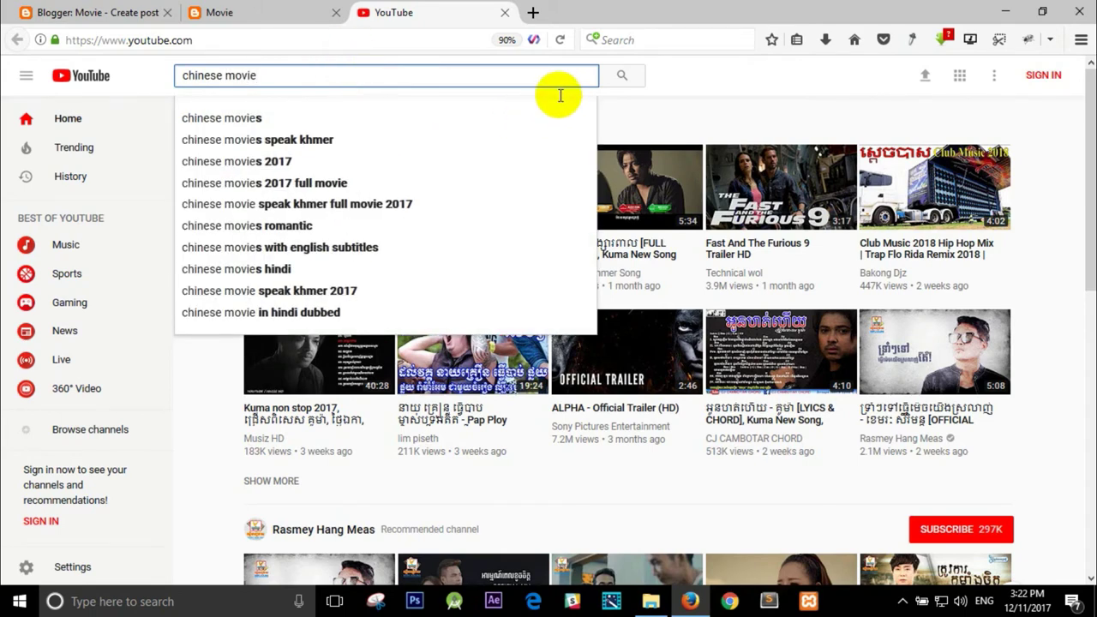
click(622, 76)
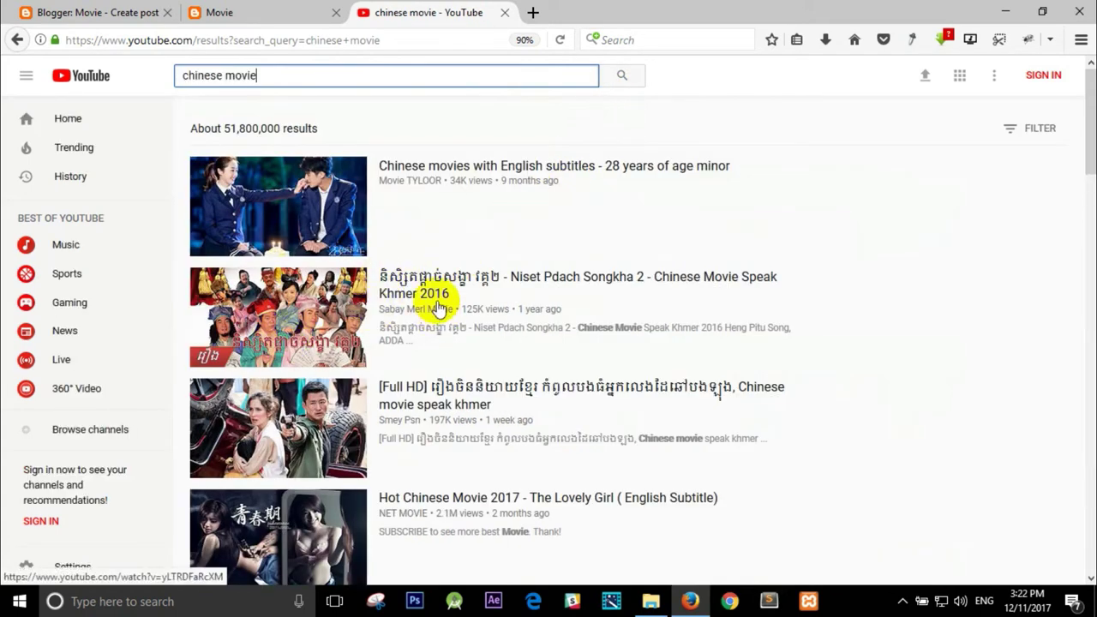
Open the Niset Pdach Songkha 2 Chinese movie video from the results and bring up its sharing options.
click(439, 286)
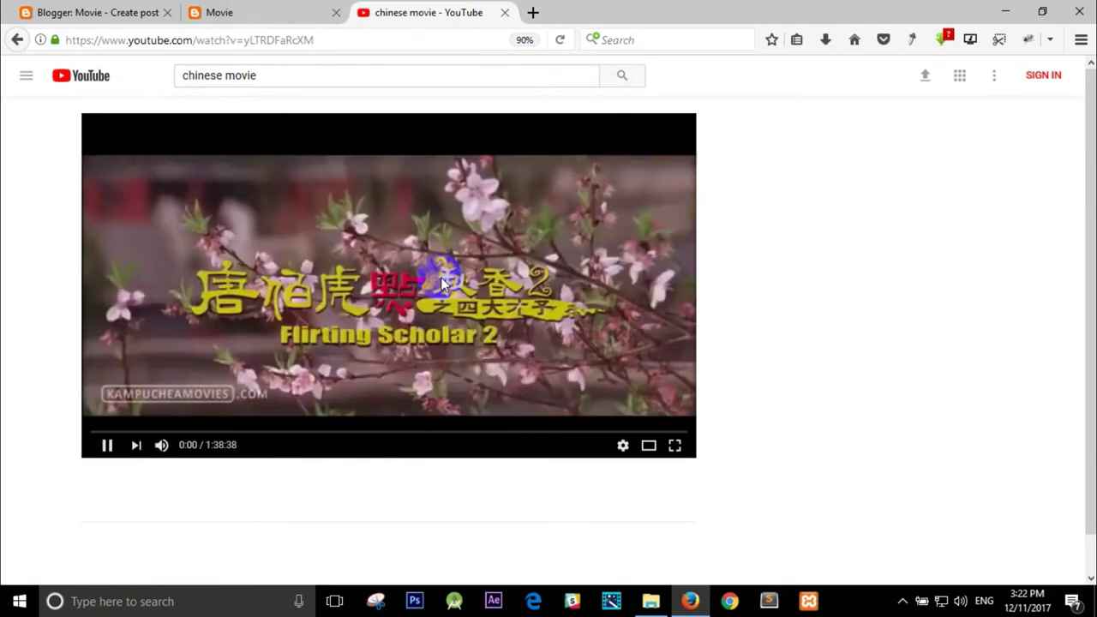
scroll(645, 426, down, 2)
scroll(645, 426, down, 1)
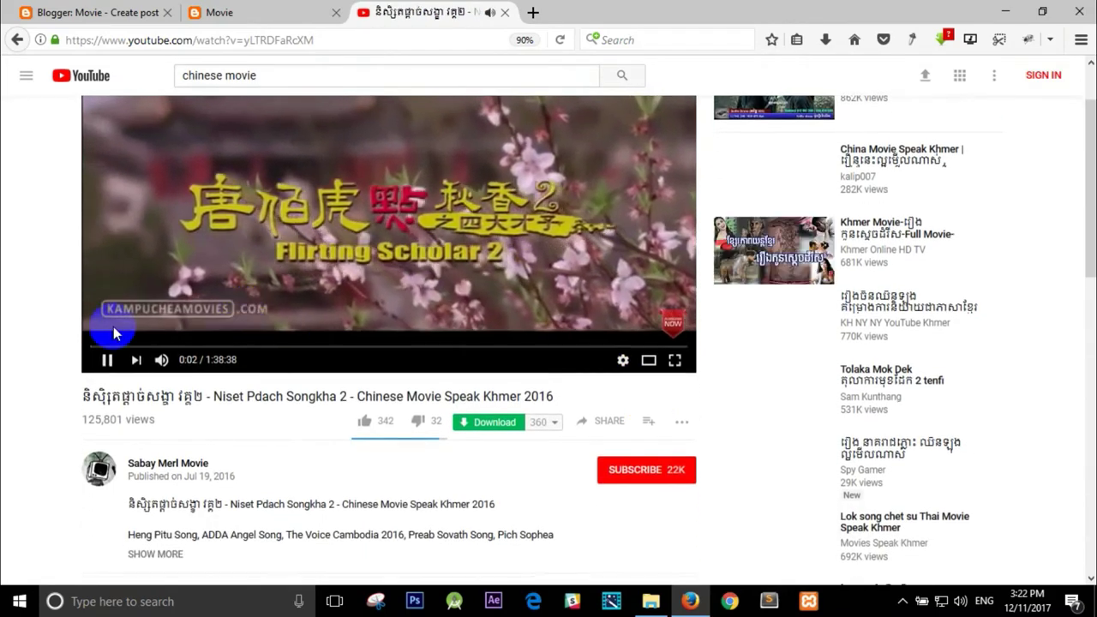
click(681, 397)
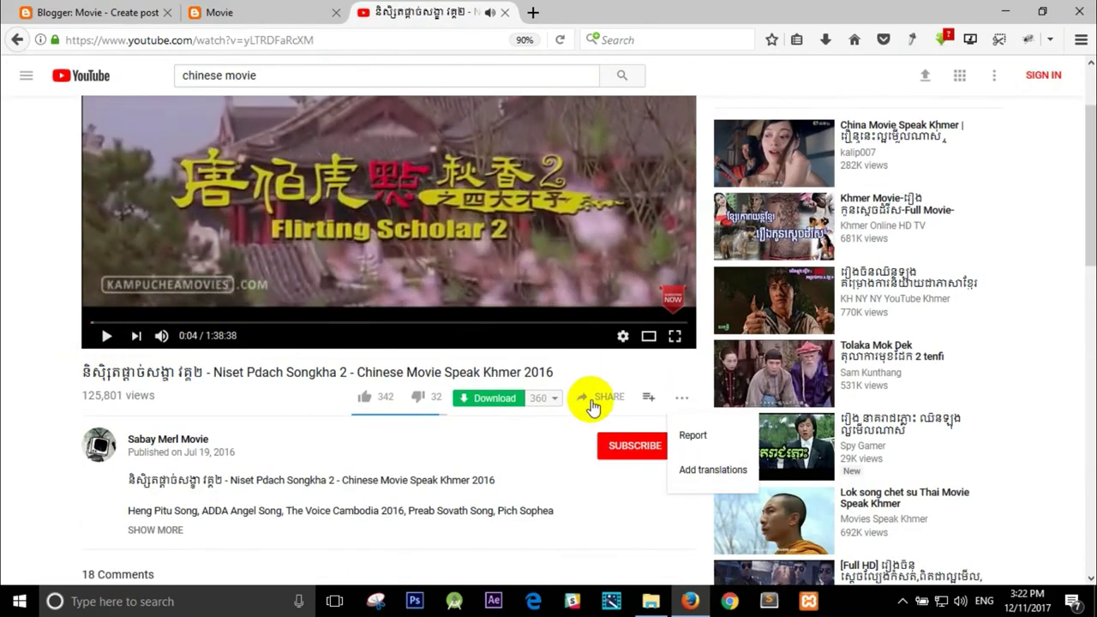
click(607, 399)
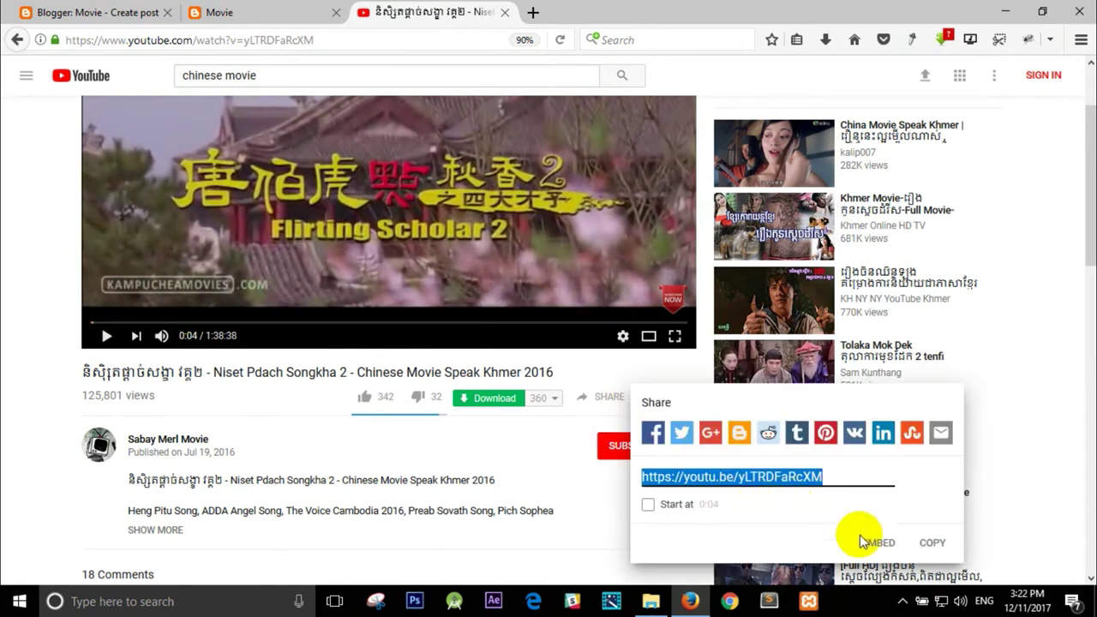
Copy the video's embed iframe code and return to the blank post in Blogger.
click(883, 544)
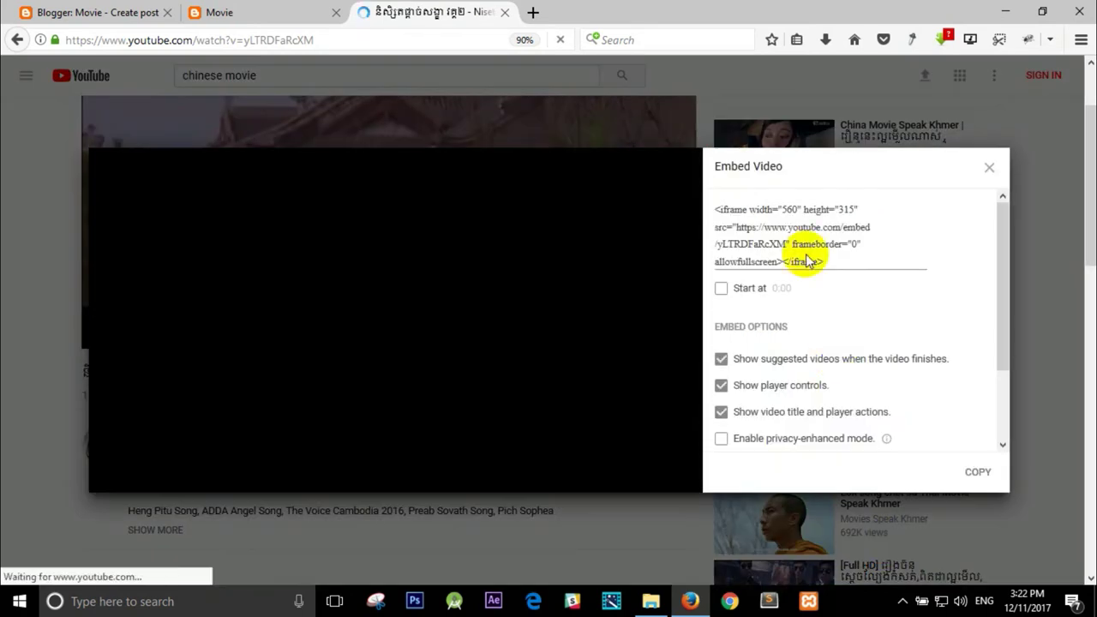
click(753, 231)
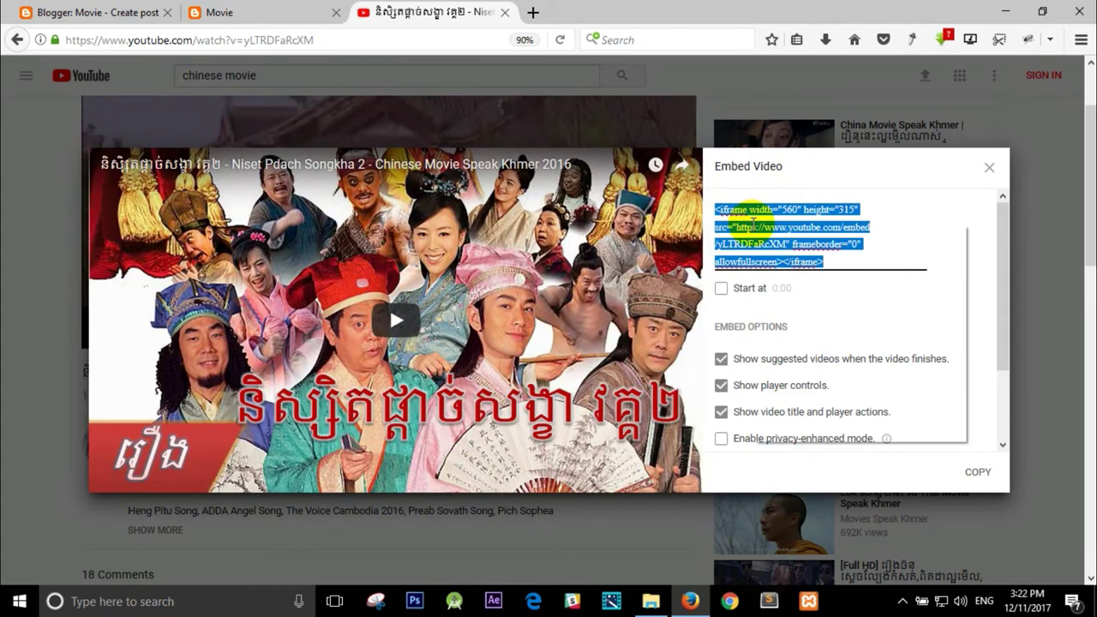
right_click(752, 221)
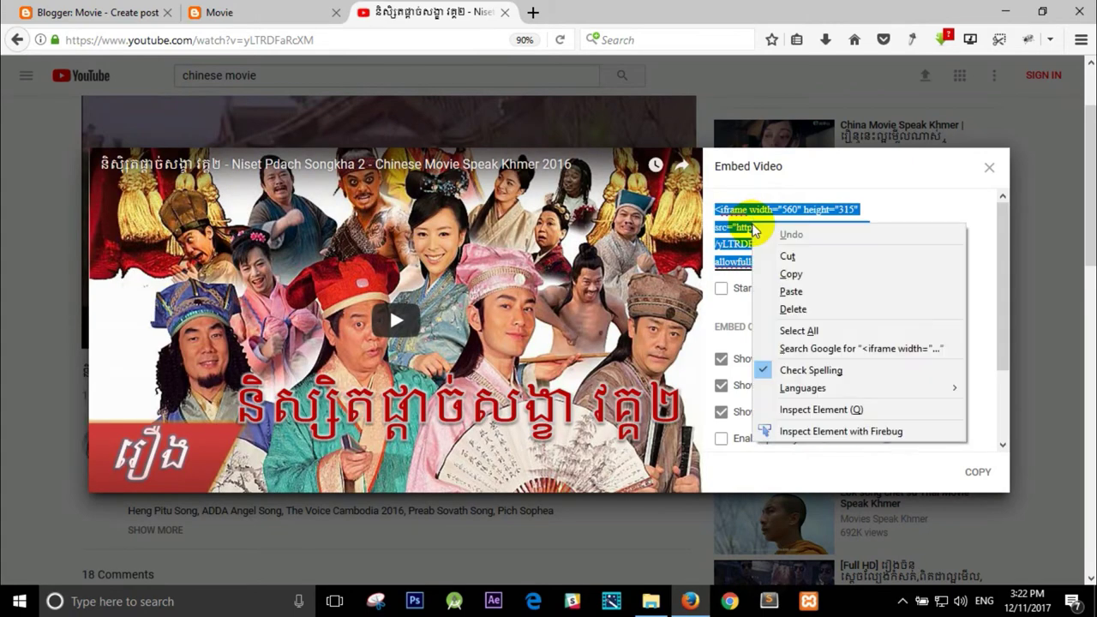
click(787, 275)
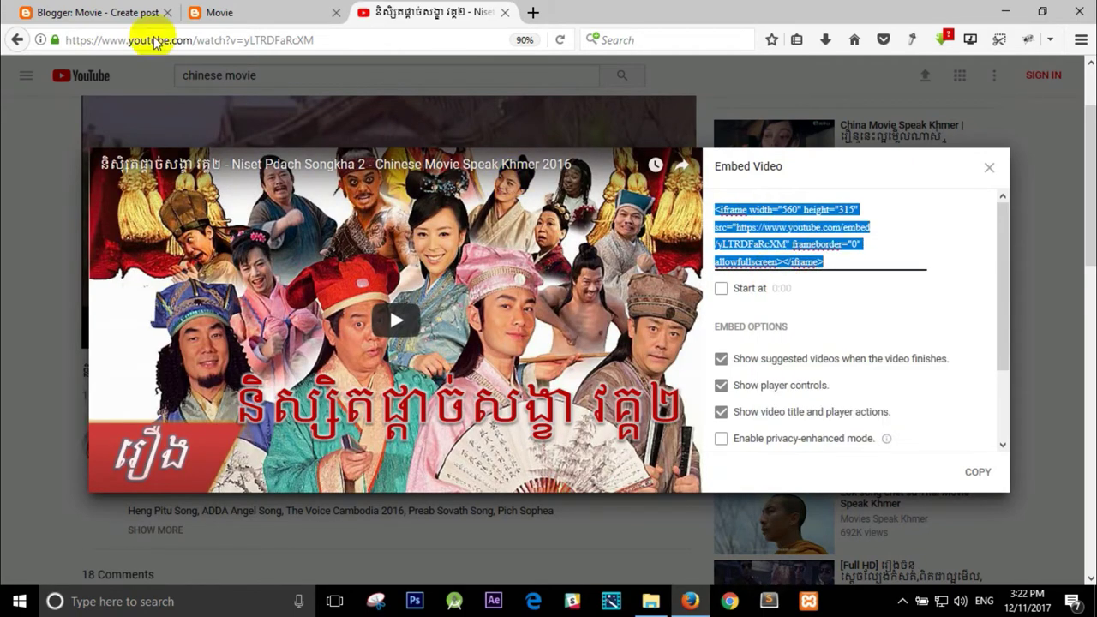
click(101, 12)
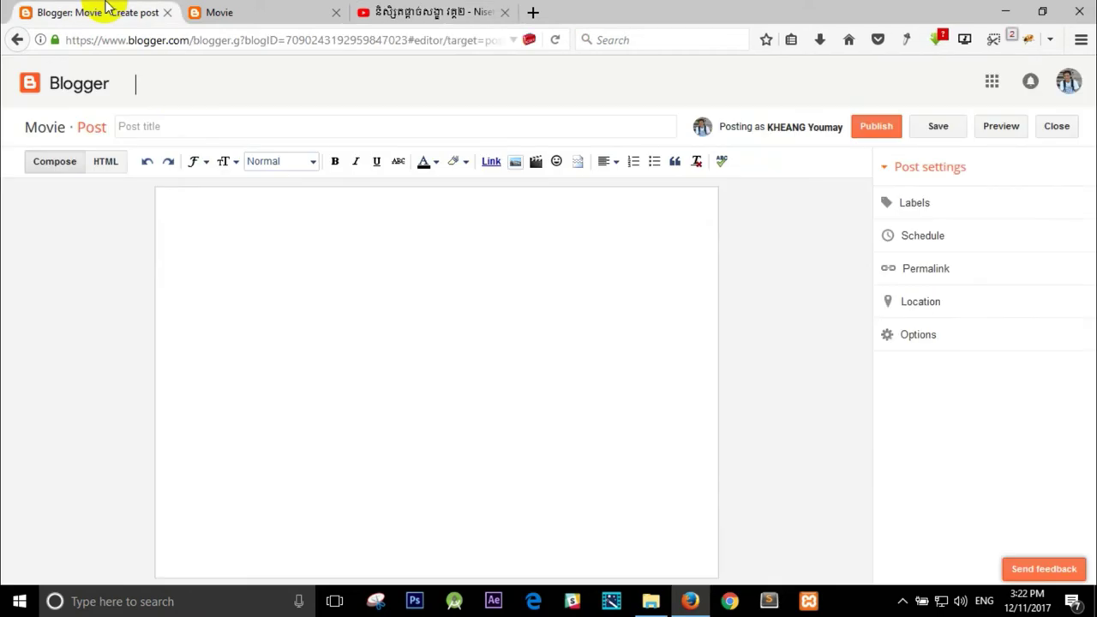
Paste the copied YouTube iframe code into the post's HTML source and return to the Compose view.
click(104, 162)
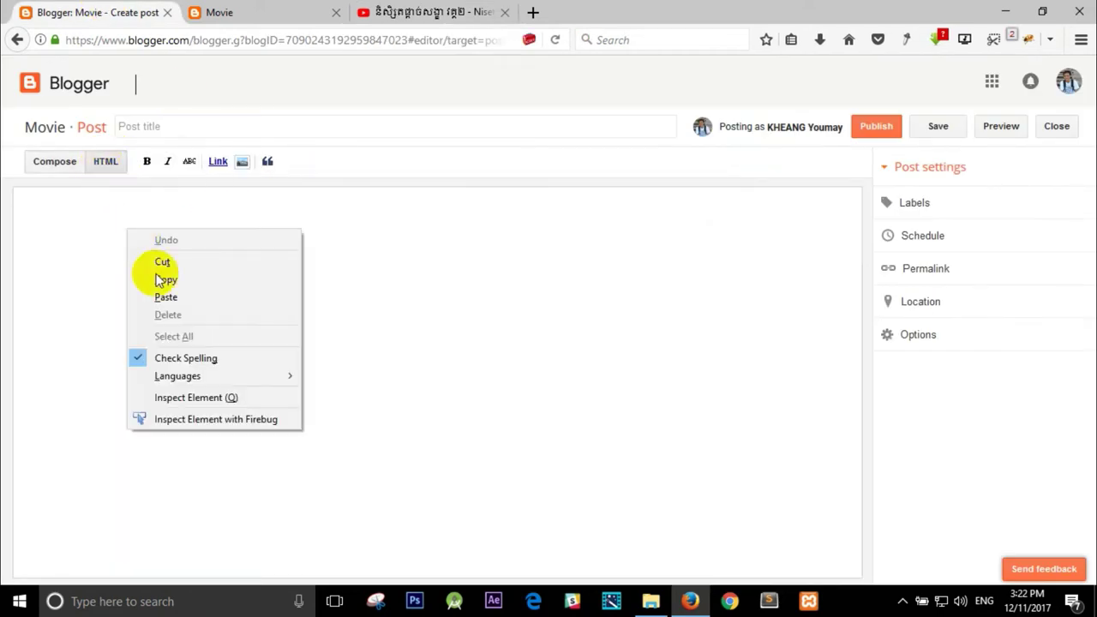
click(166, 297)
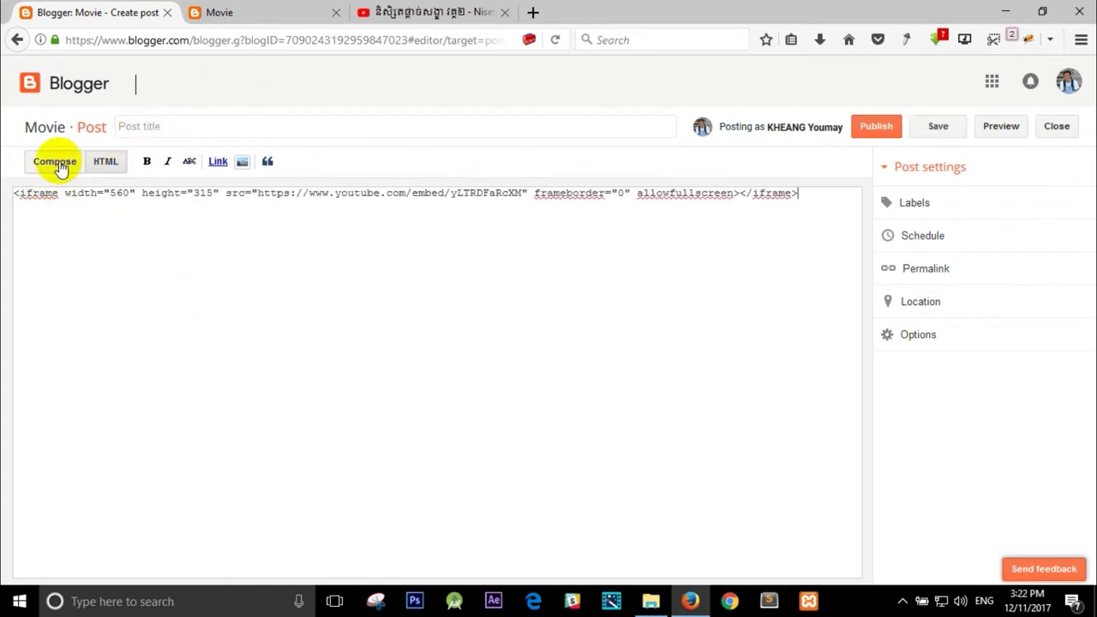
click(54, 163)
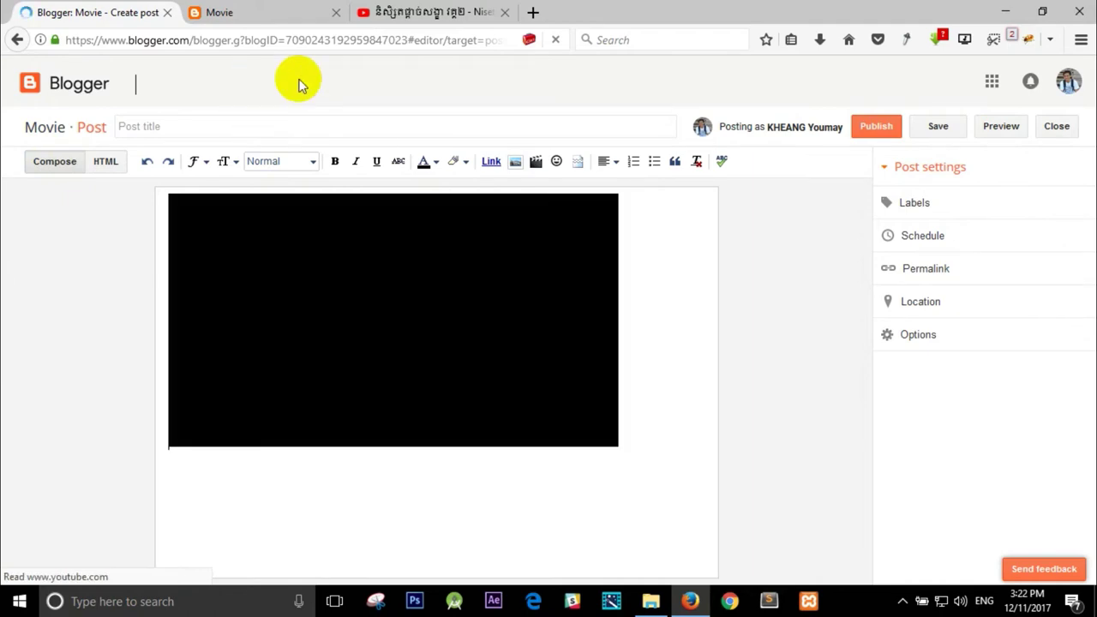
Copy the Khmer part of the video title, និស្សិតផ្តាច់សង្ខា វគ្គ២, from YouTube and paste it as the Blogger post title.
click(428, 12)
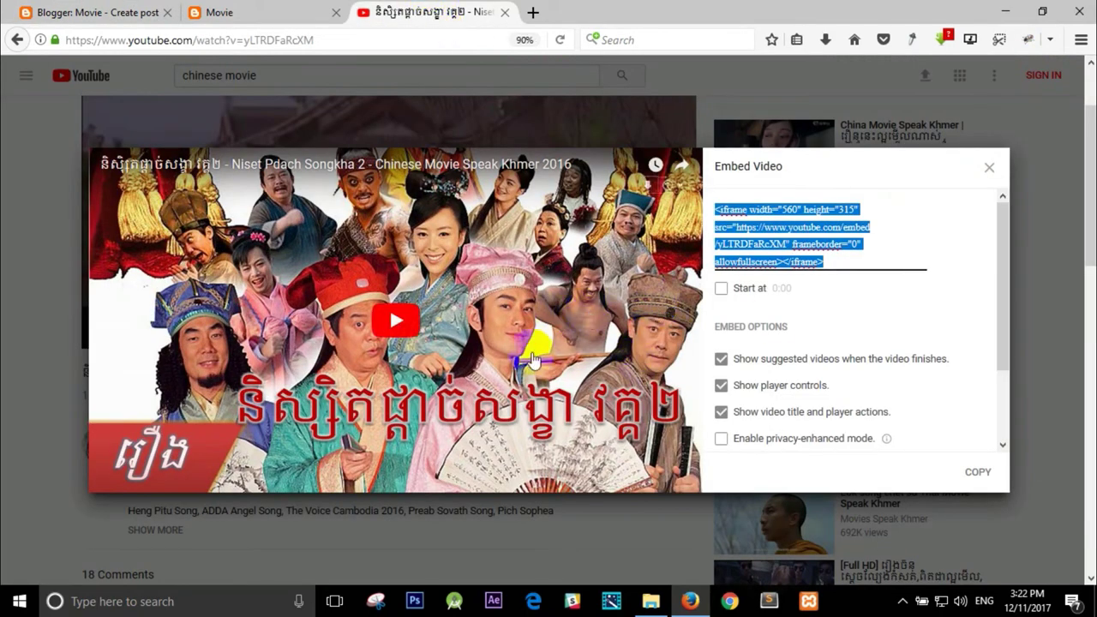
click(991, 169)
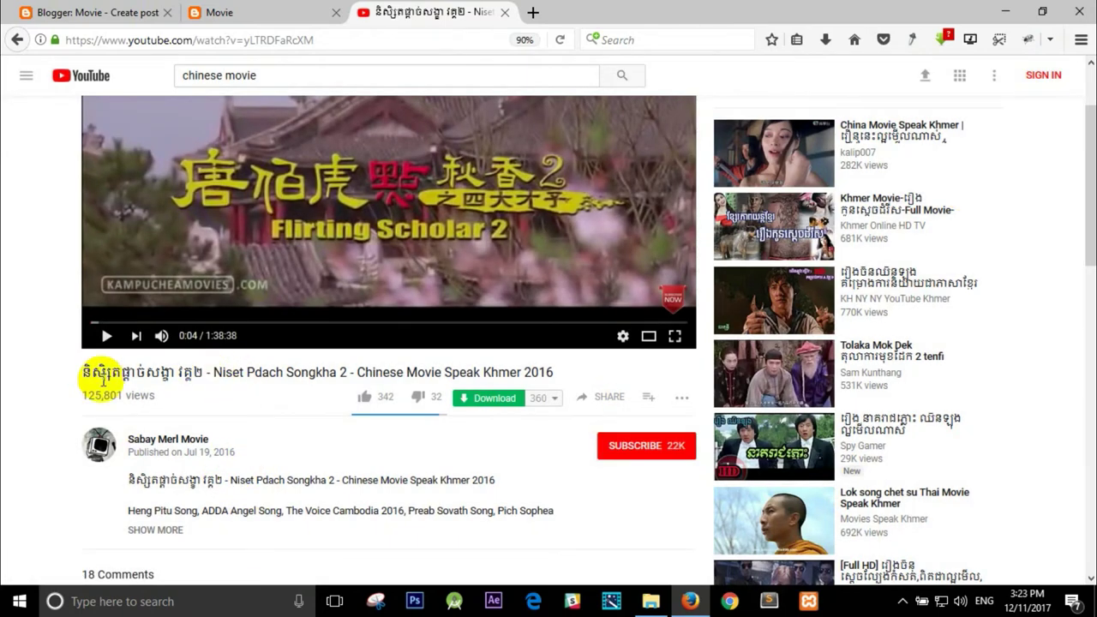
drag(92, 372, 190, 373)
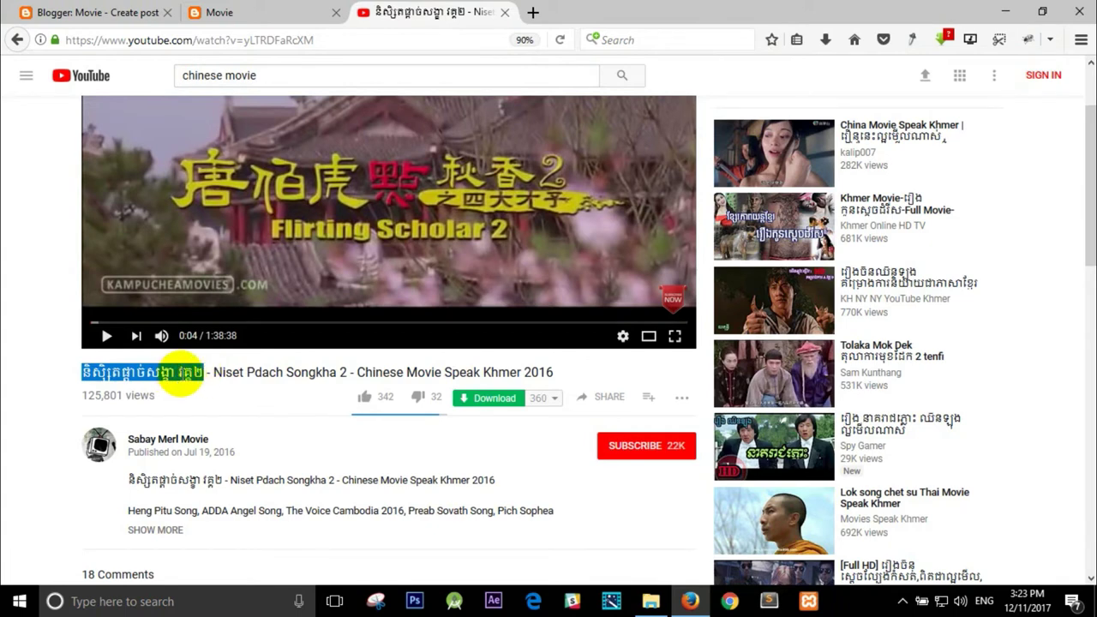
right_click(185, 375)
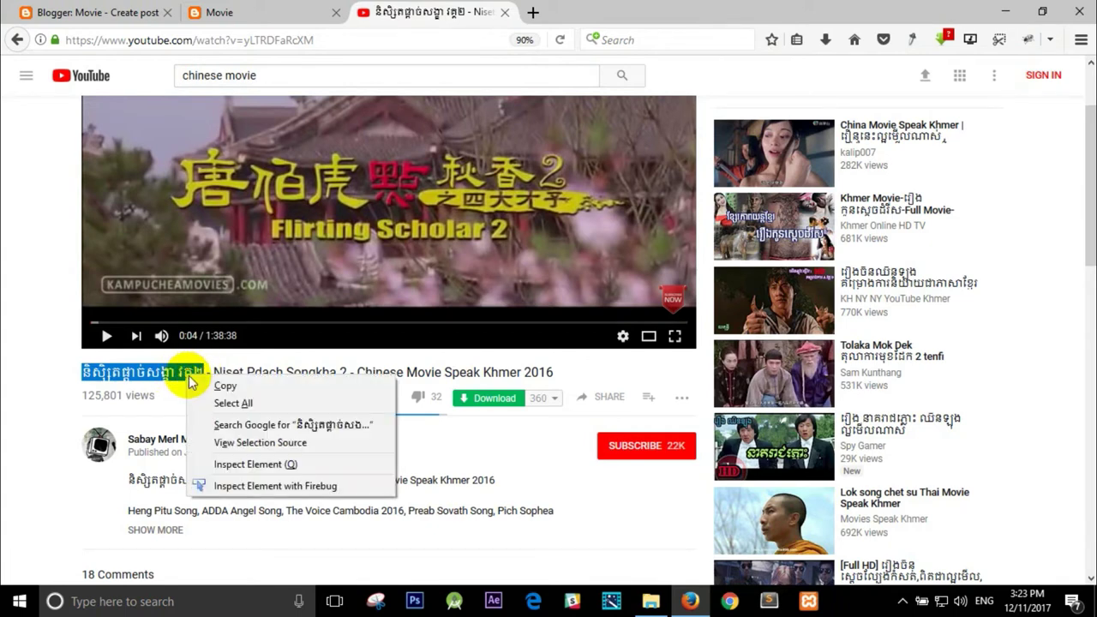
click(215, 387)
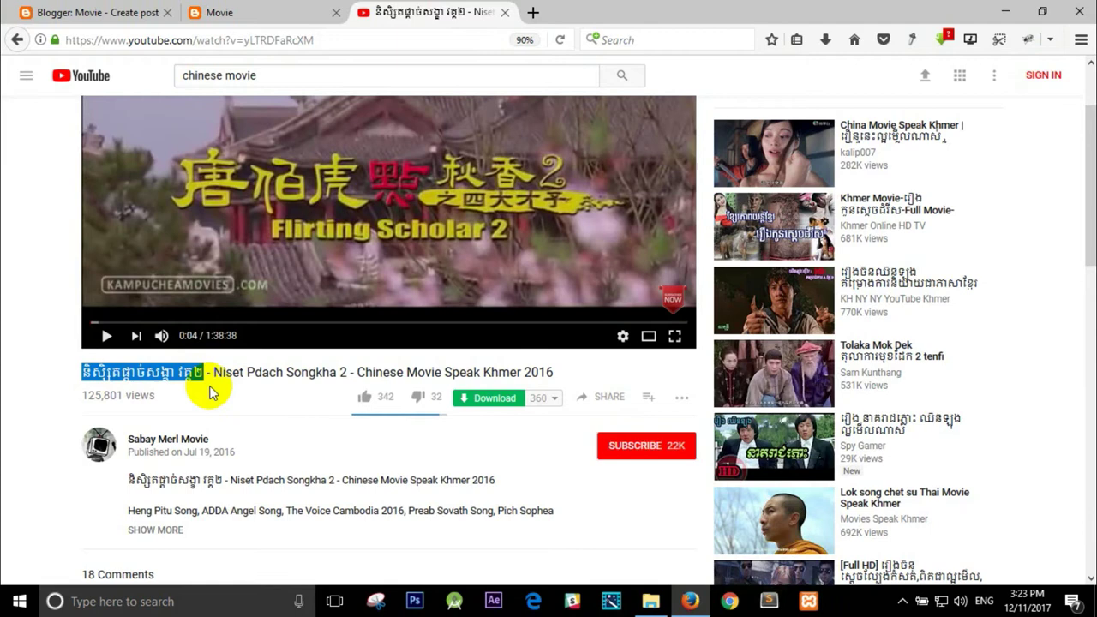
click(94, 13)
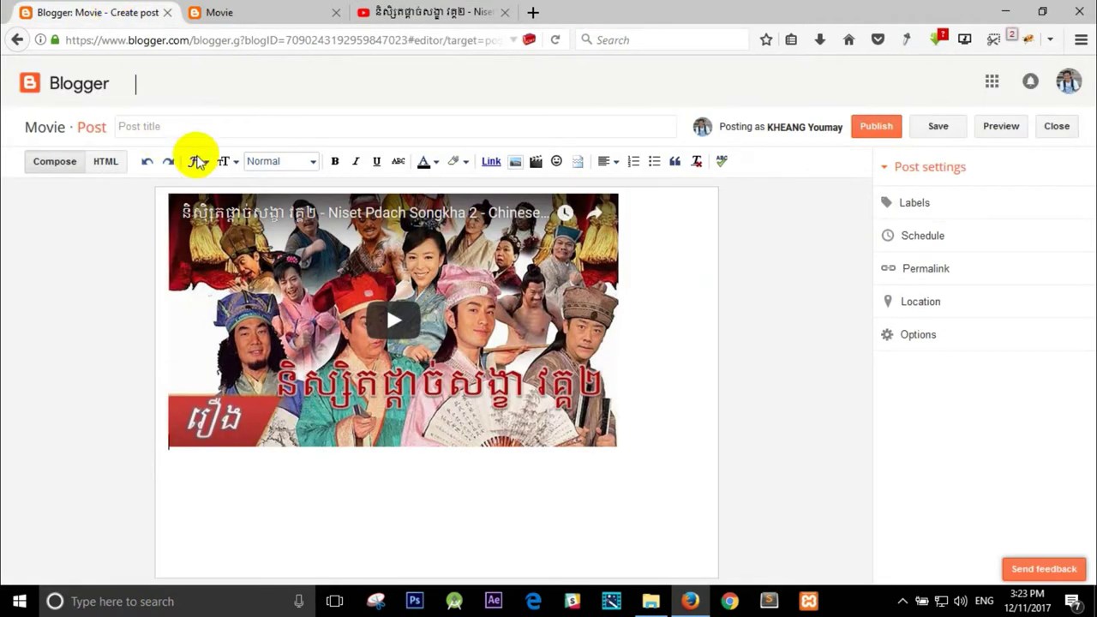
right_click(241, 127)
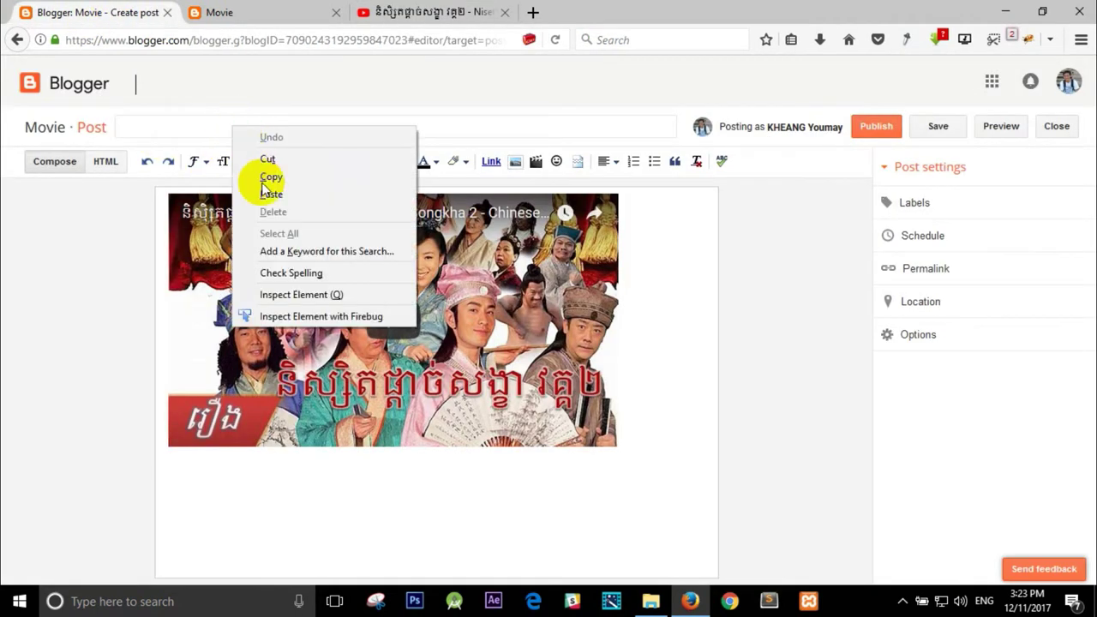
click(264, 191)
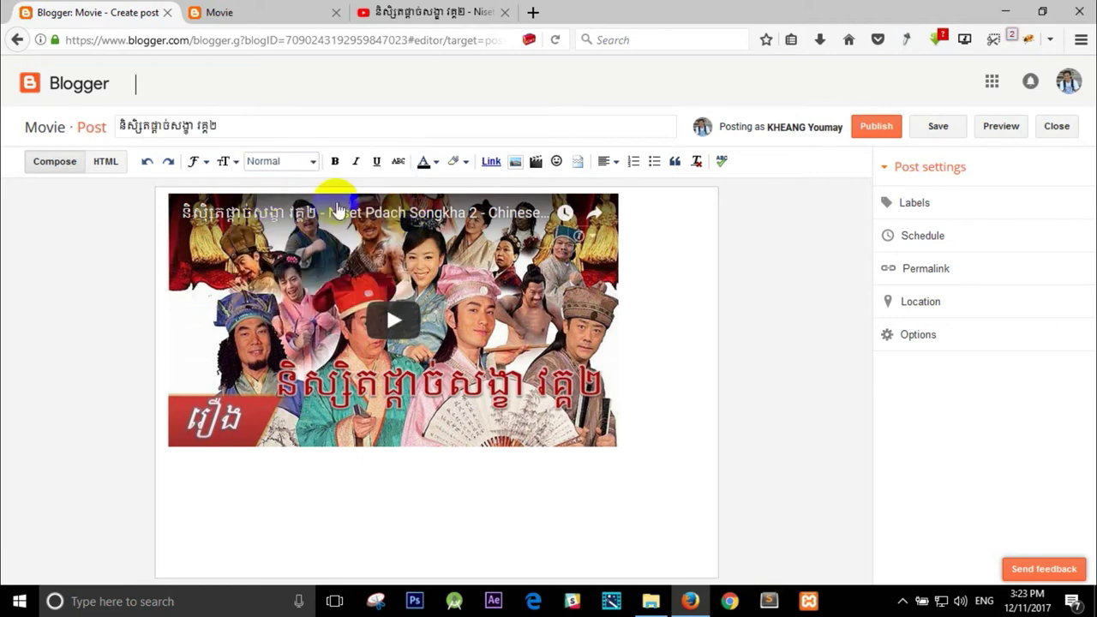
Add the label chinese_movie to the post, publish it, and reload the list of posts.
click(915, 206)
click(937, 242)
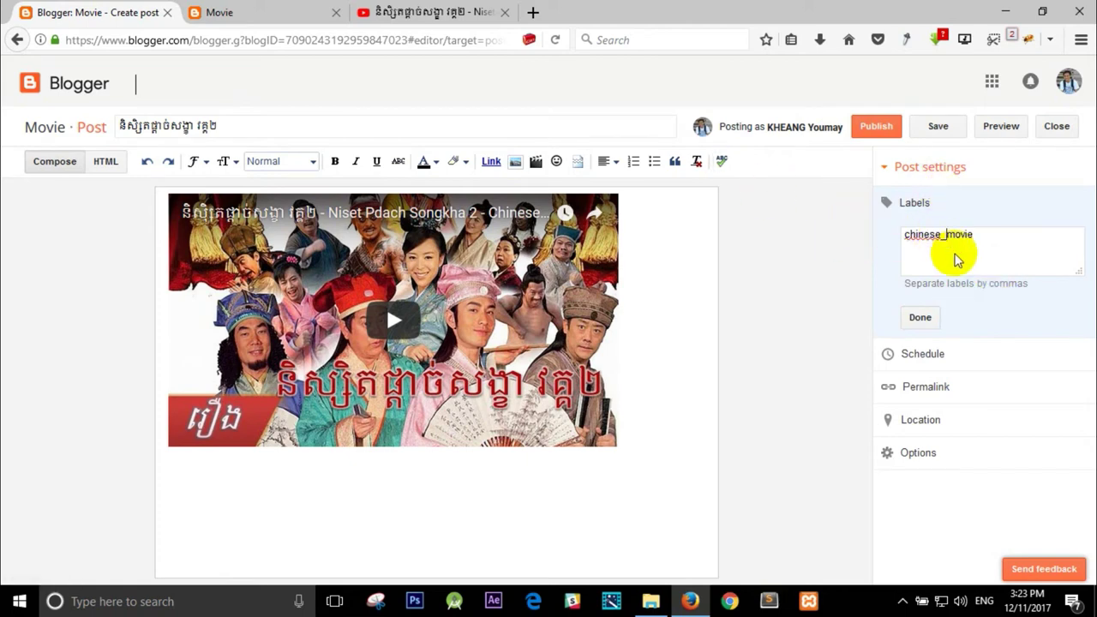
click(920, 318)
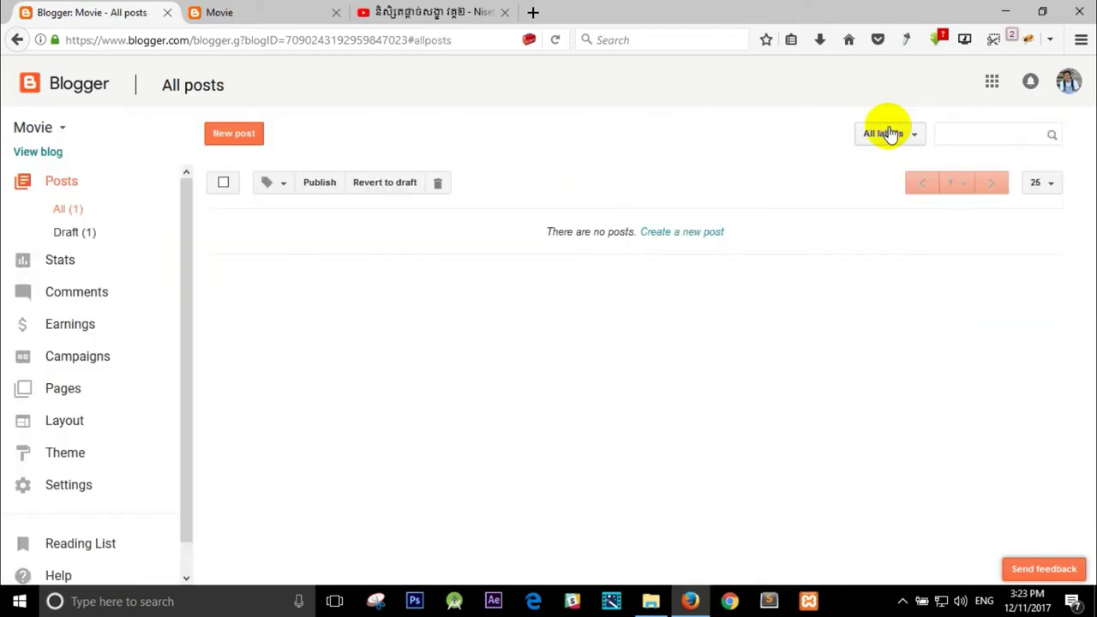
click(555, 40)
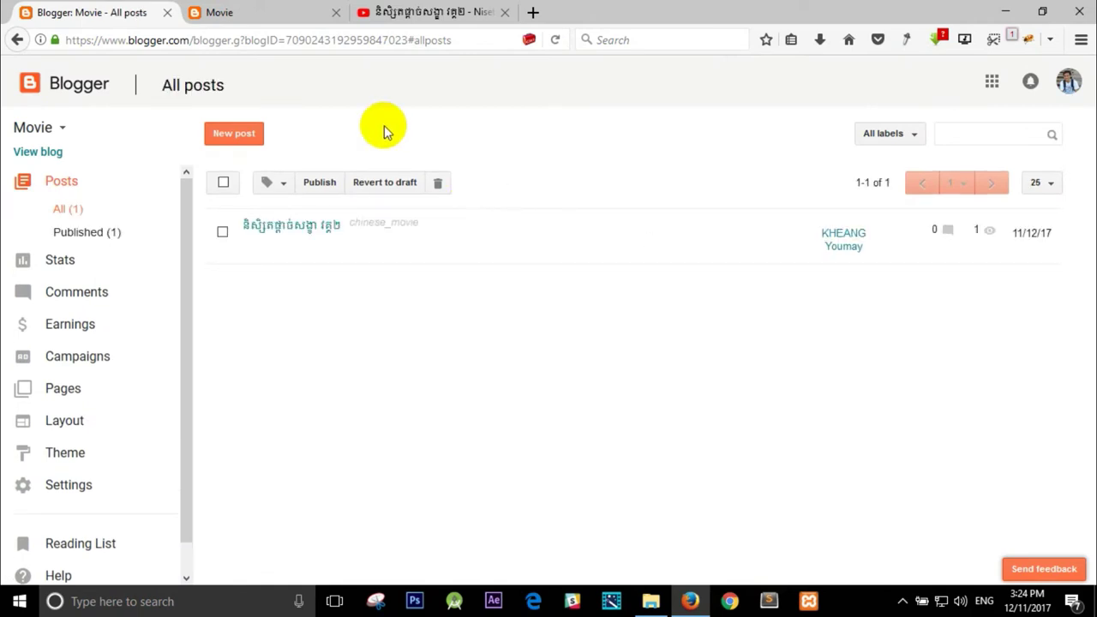
Reload the live Movie blog and examine how the new post appears across the home page and footer.
click(282, 12)
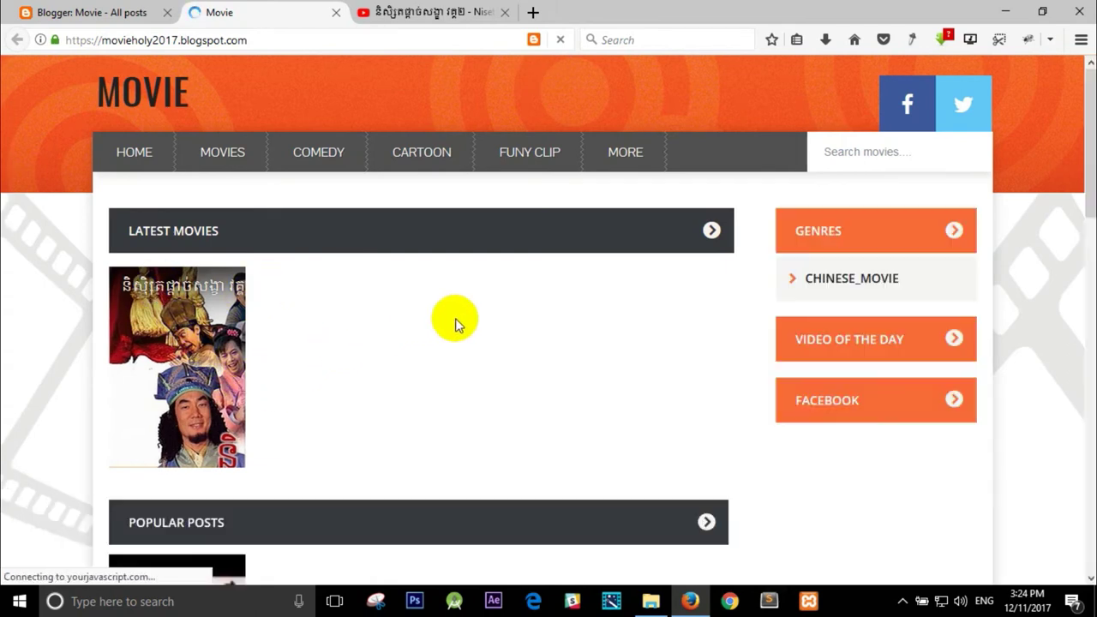
scroll(455, 323, down, 2)
scroll(453, 324, down, 5)
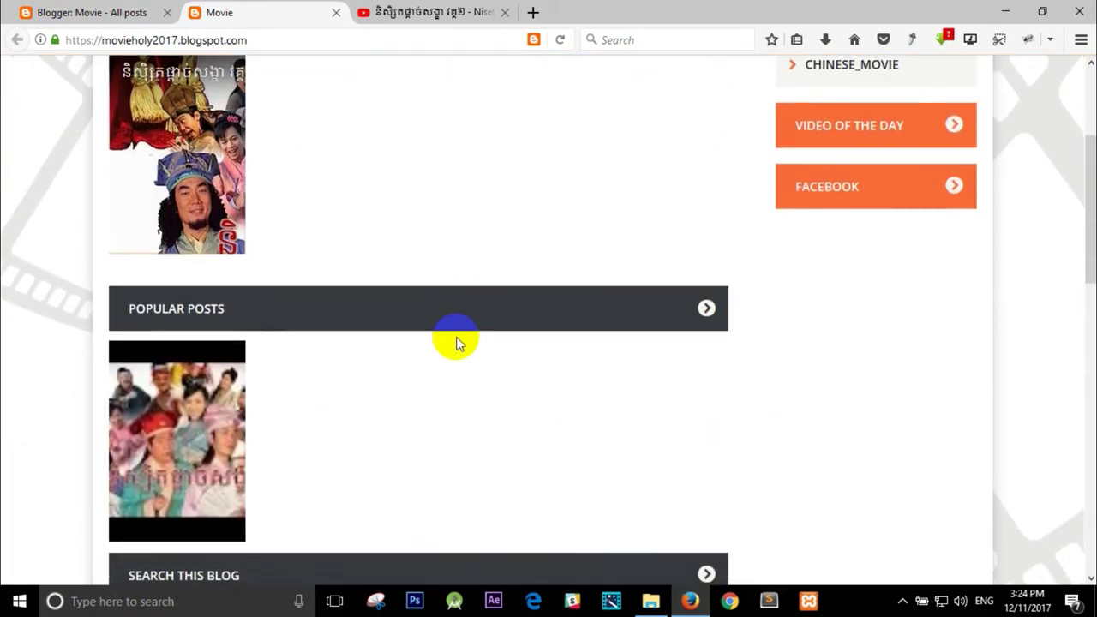
scroll(276, 209, down, 2)
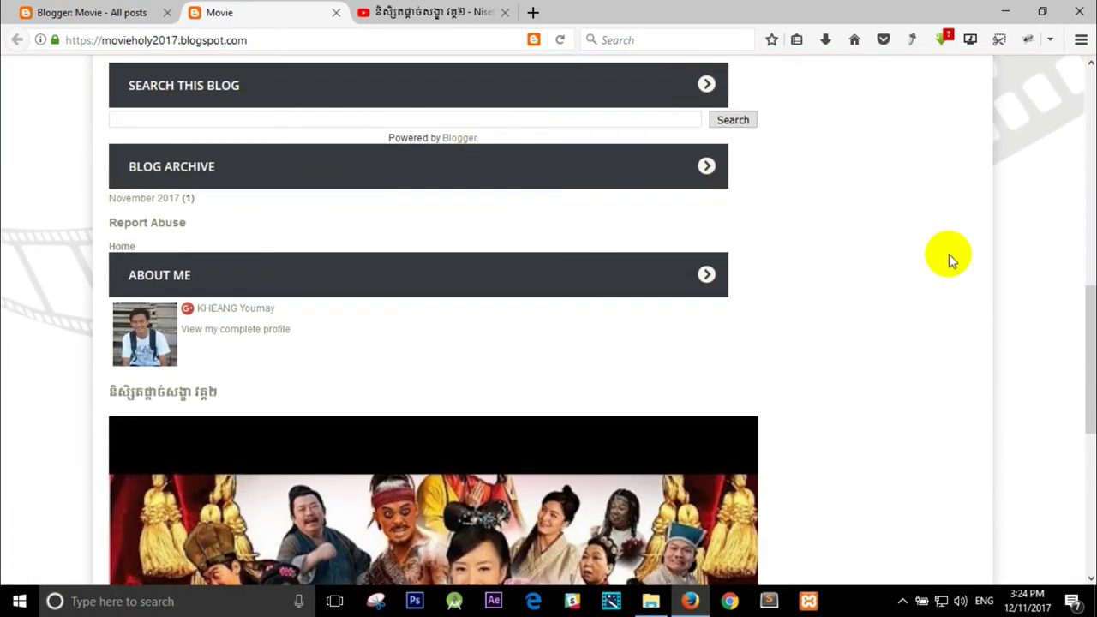
scroll(948, 259, up, 2)
drag(1086, 387, 1087, 313)
click(1079, 434)
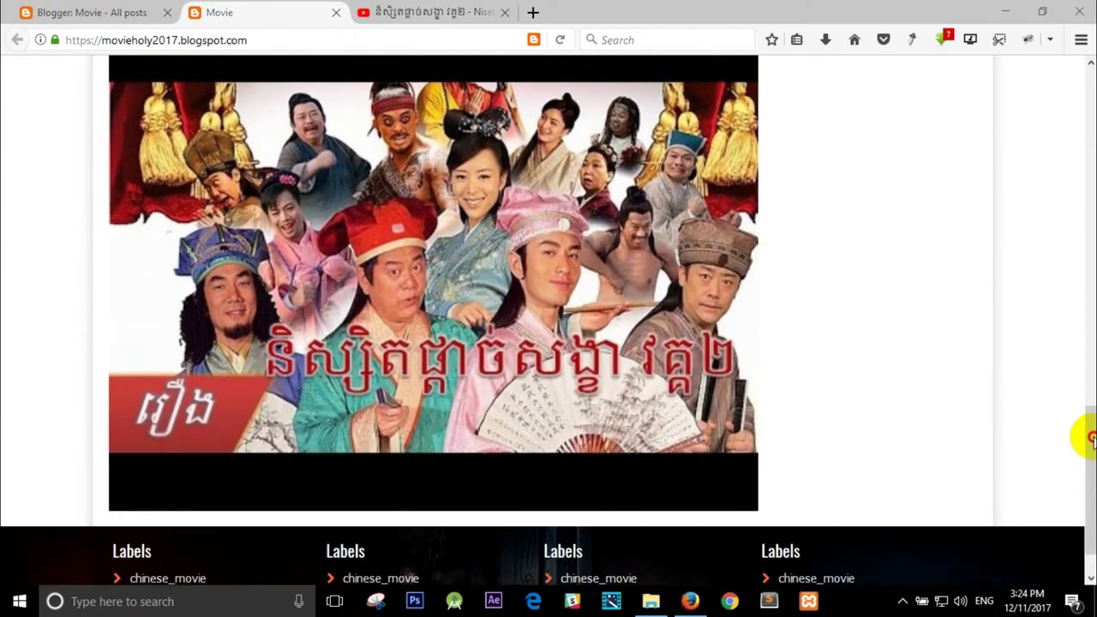
drag(1090, 454, 1048, 130)
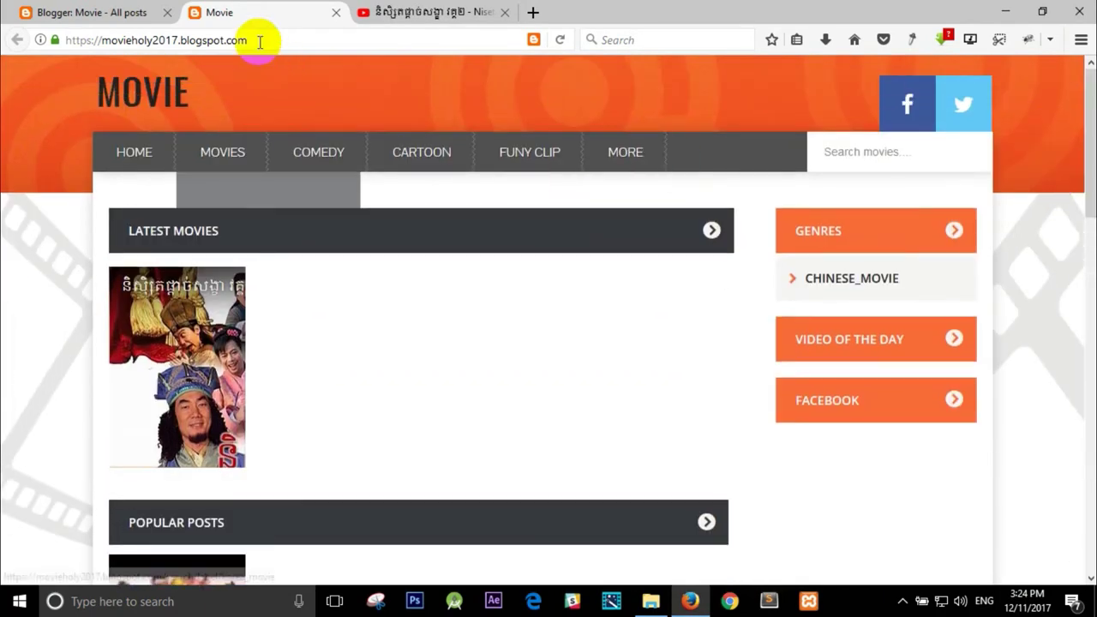
Return to YouTube and open the suggested video Khmer Movie -កំពូលចោរ ចូវយ៉ុងហ្វាត់ (អាចែ) Full Movie HD.
click(406, 12)
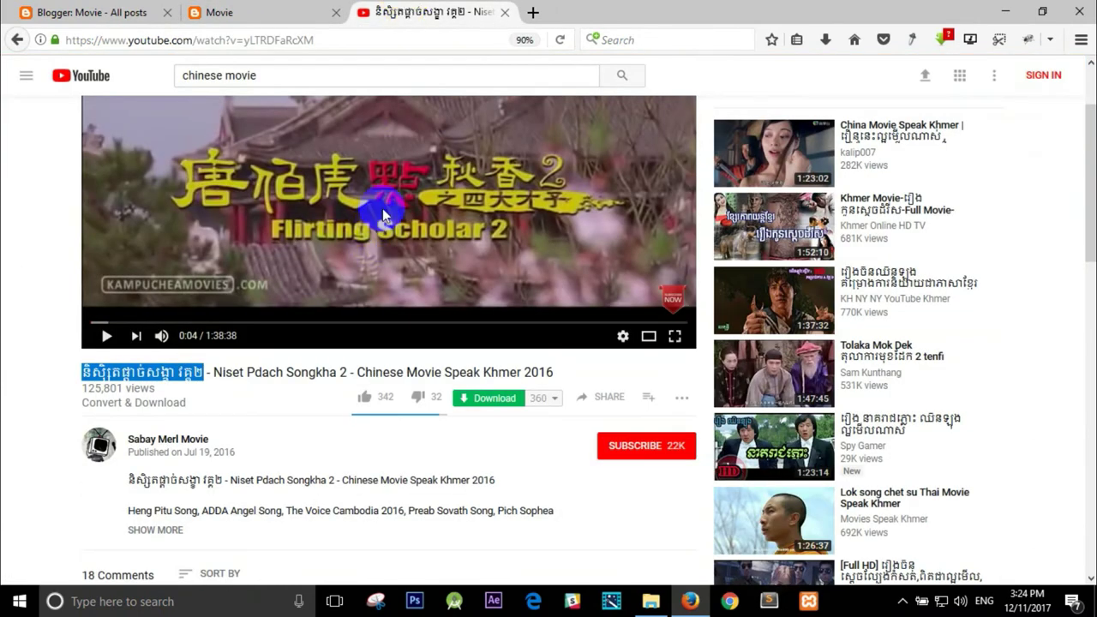
scroll(387, 188, up, 3)
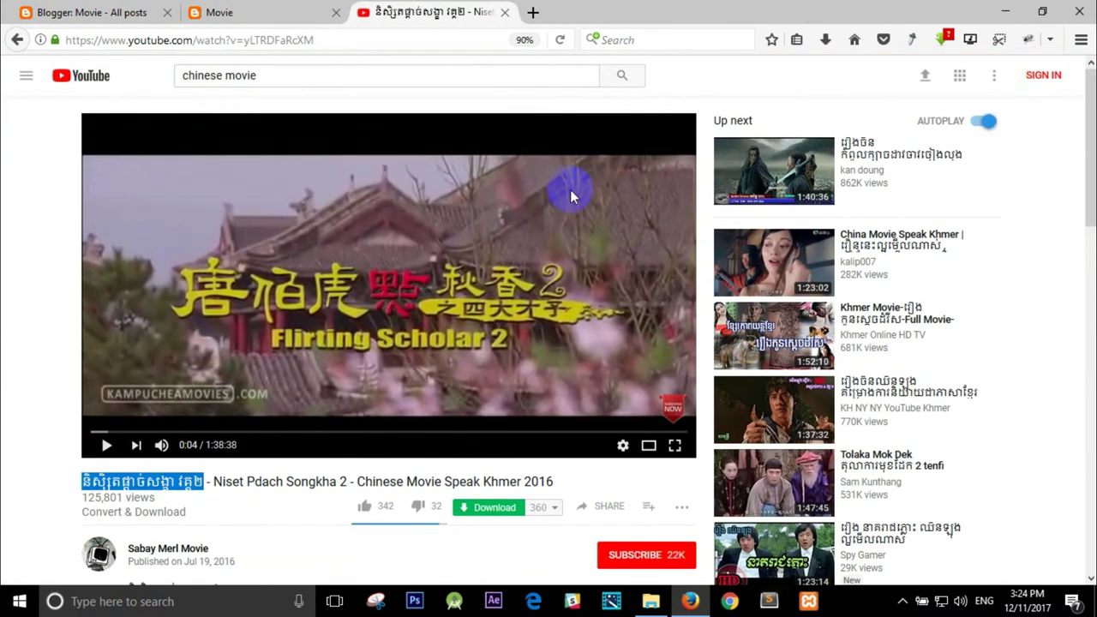
scroll(808, 459, down, 1)
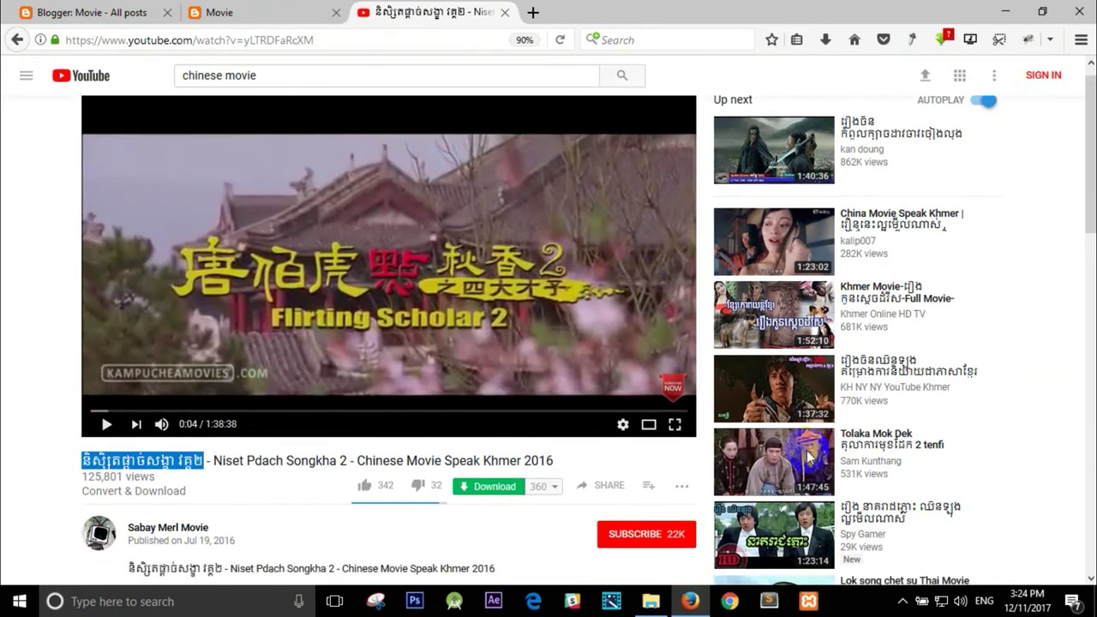
scroll(808, 458, down, 3)
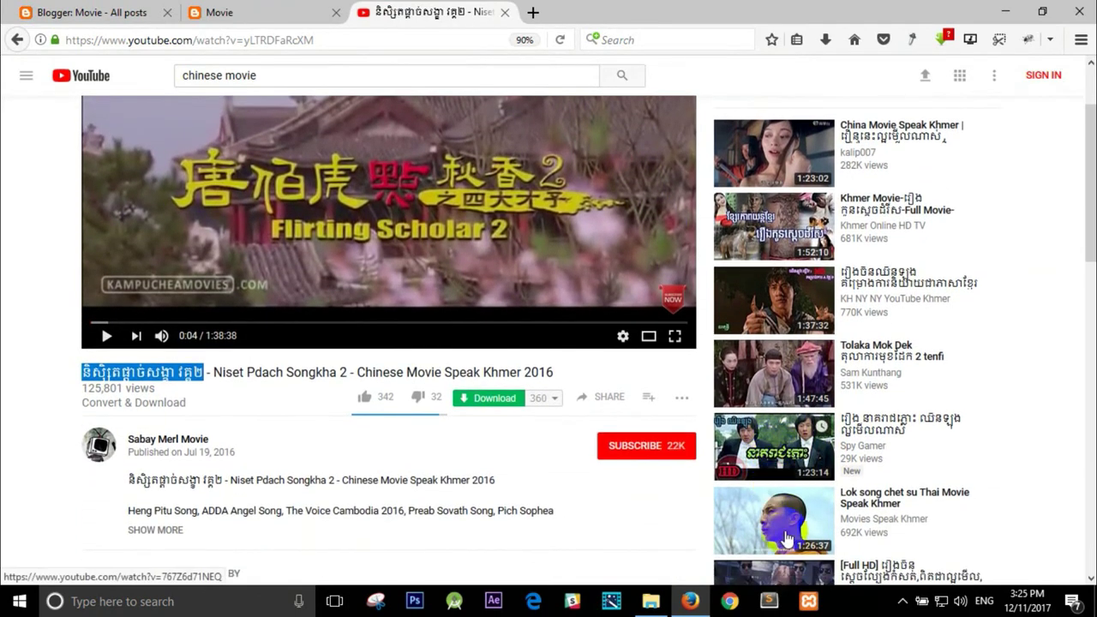
scroll(787, 538, down, 3)
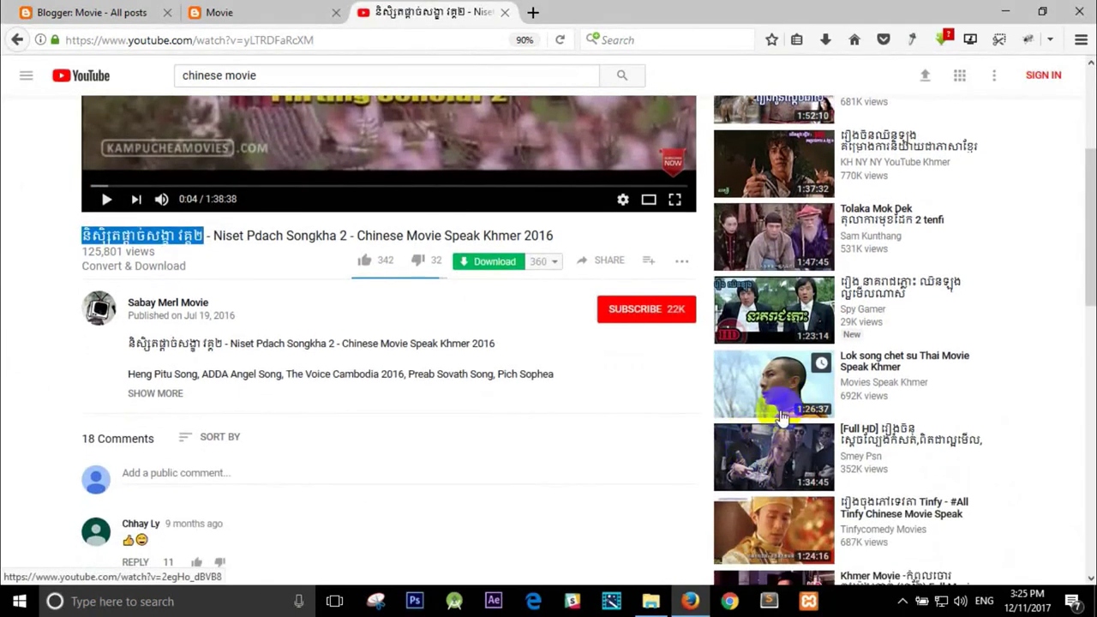
scroll(782, 417, down, 3)
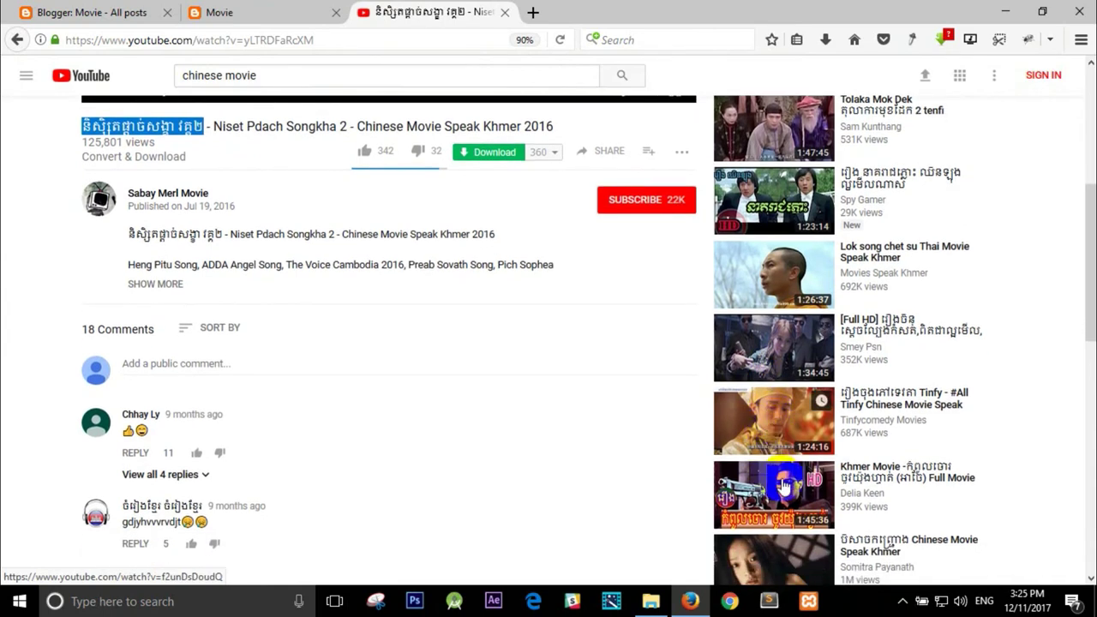
scroll(785, 484, down, 4)
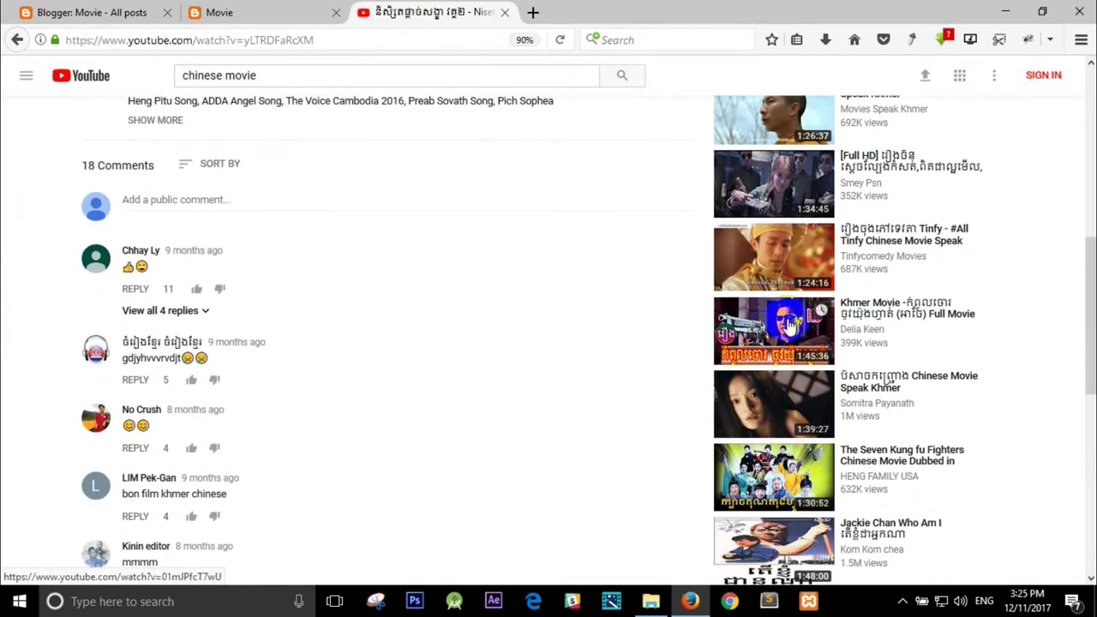
click(870, 319)
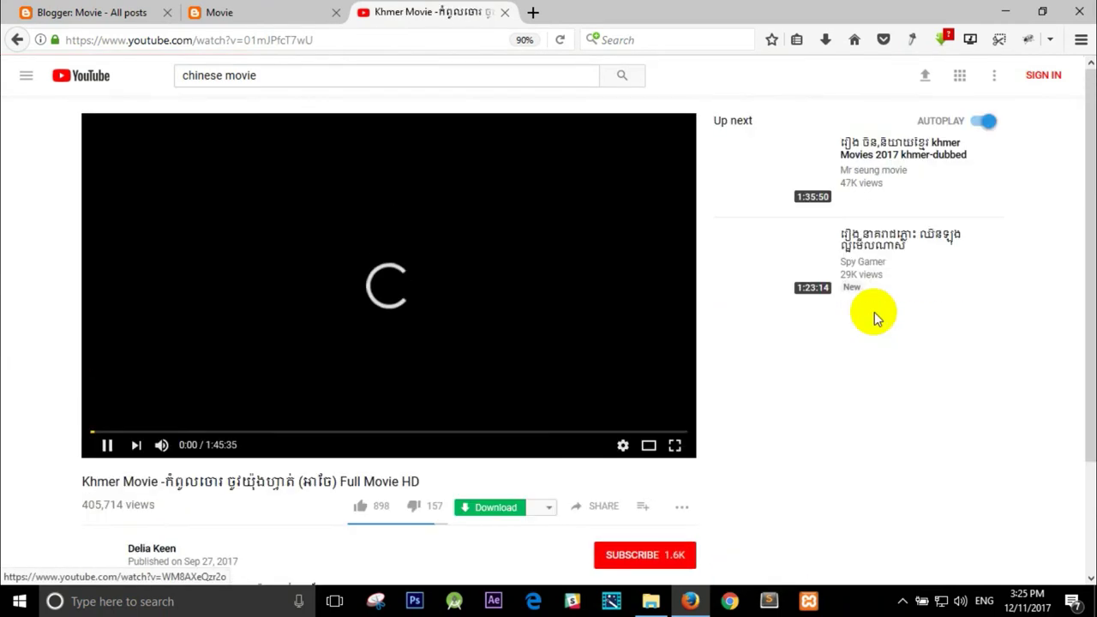
Pause the Khmer Movie video and bring up its embed code through the sharing options.
scroll(429, 398, down, 2)
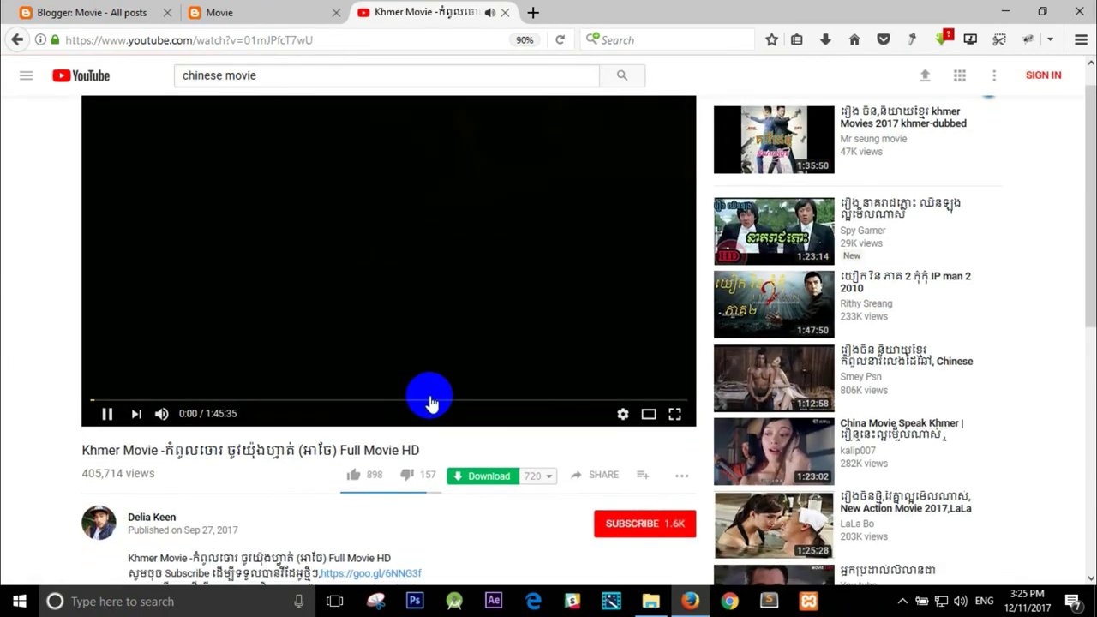
scroll(437, 397, down, 2)
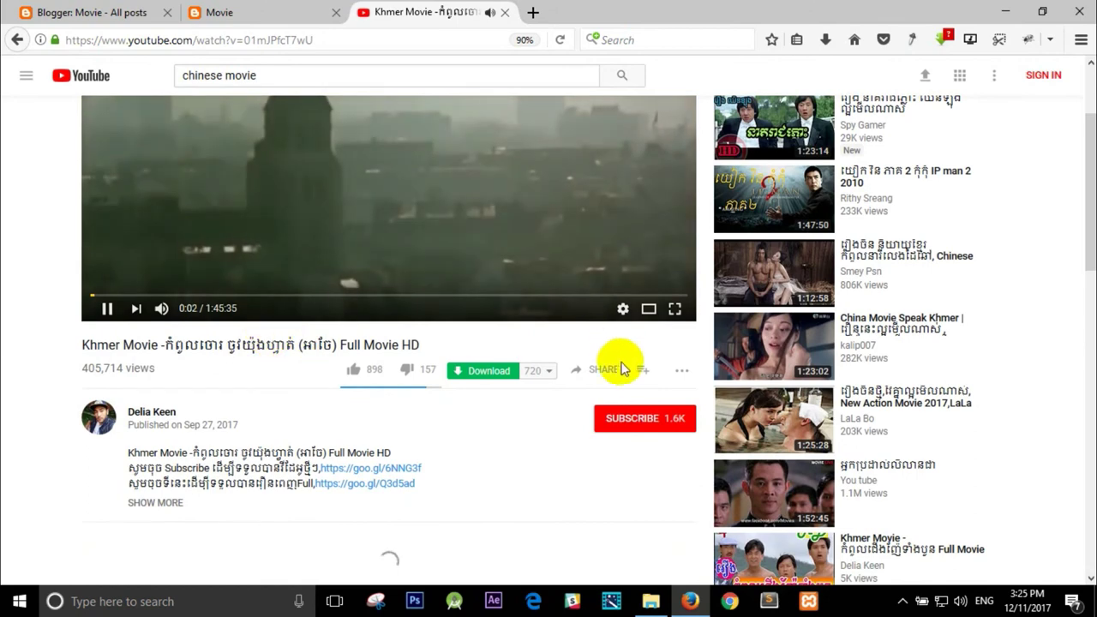
click(107, 308)
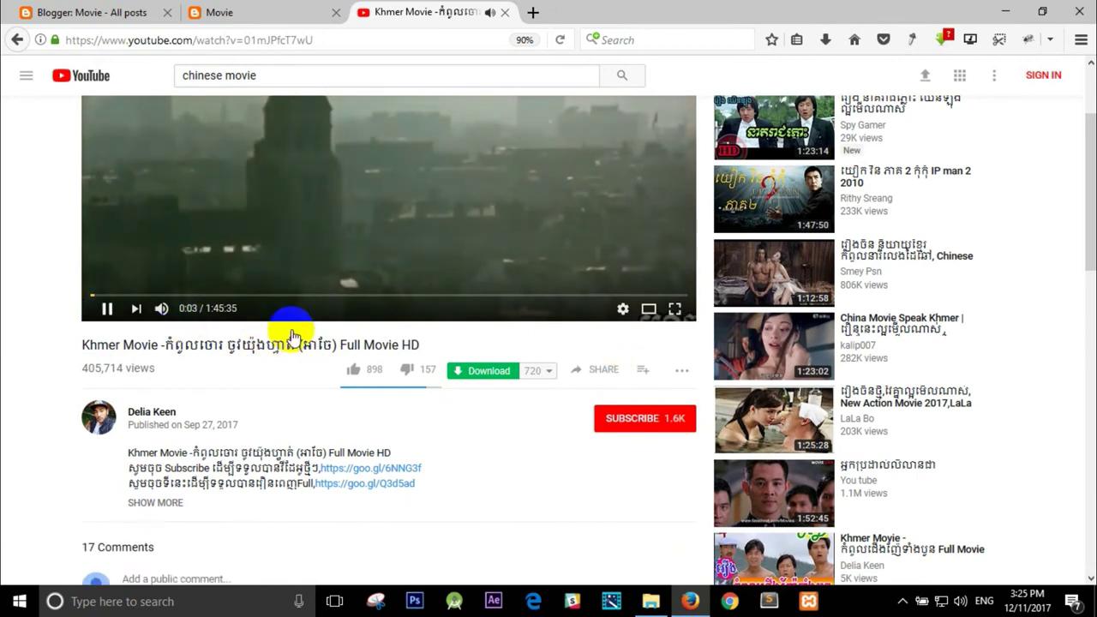
click(623, 378)
click(808, 542)
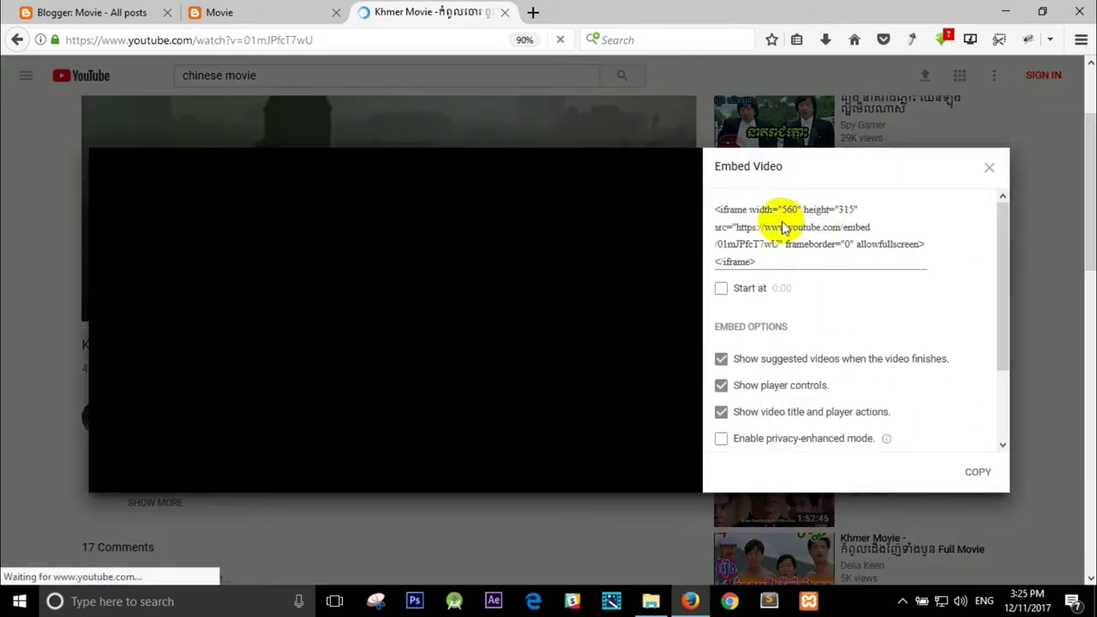
Copy the video's full iframe embed code and start a new post in Blogger.
click(783, 223)
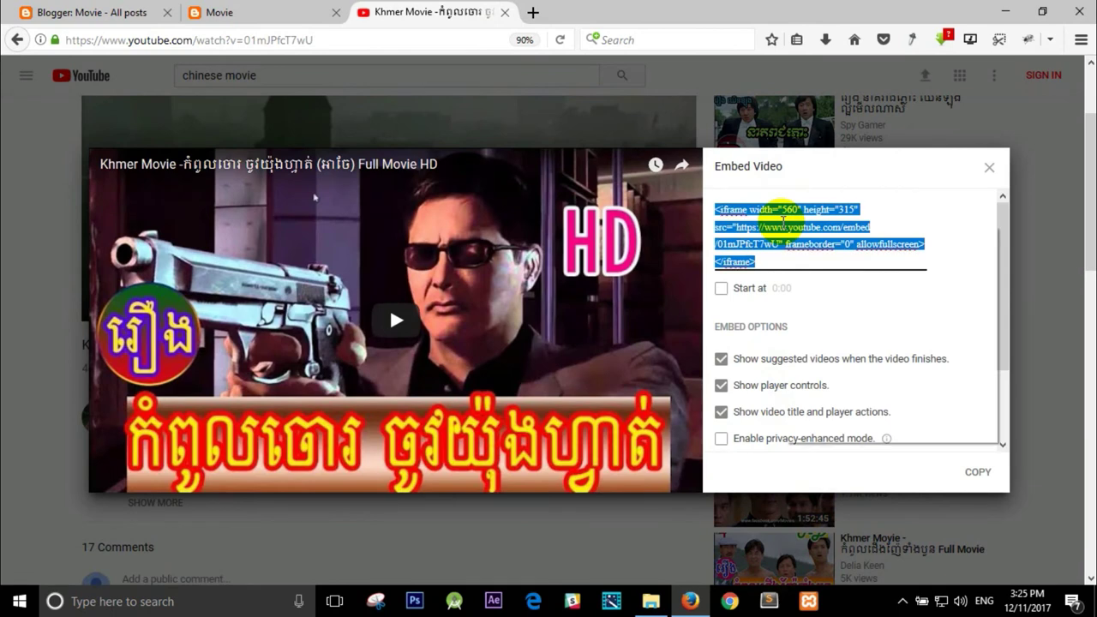
right_click(782, 221)
click(741, 272)
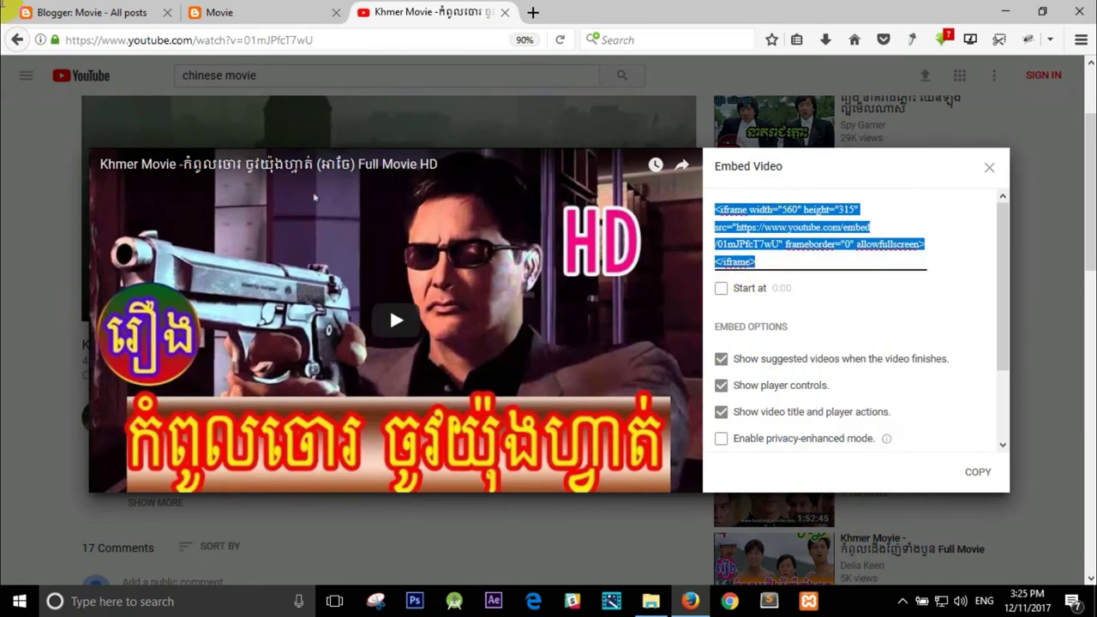
click(86, 12)
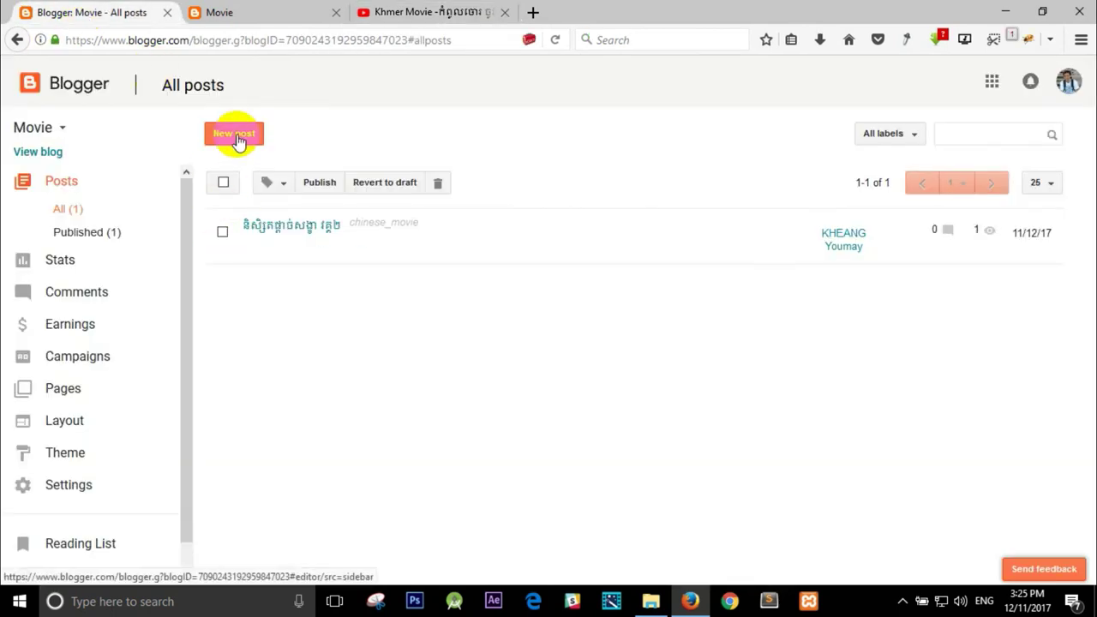
click(235, 135)
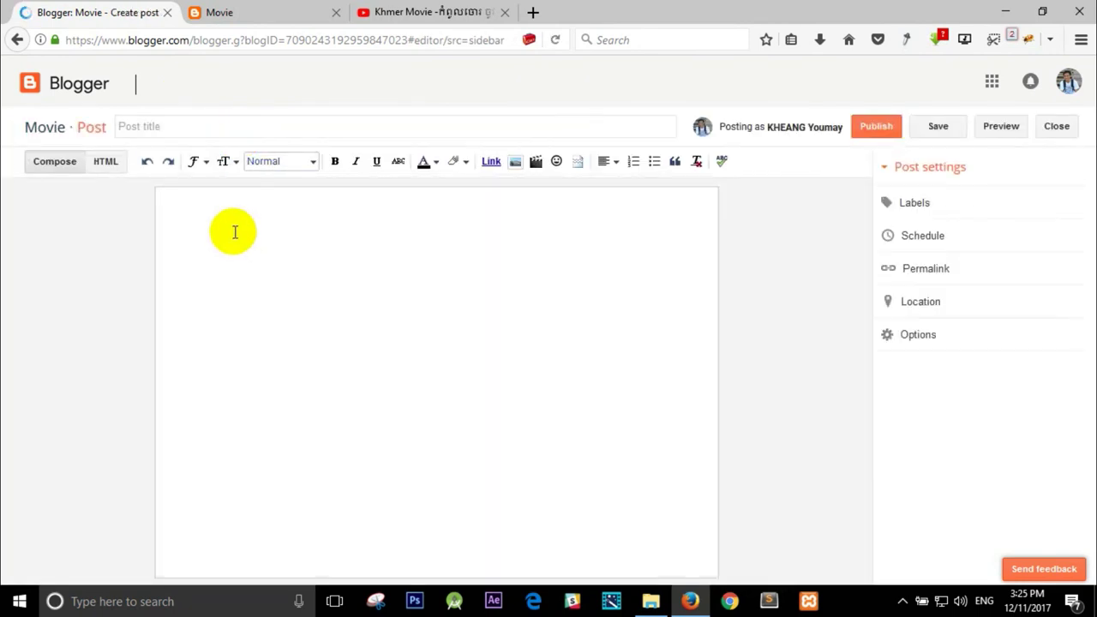
Paste the copied iframe embed code into the new post's HTML source and return to the Compose view.
click(104, 163)
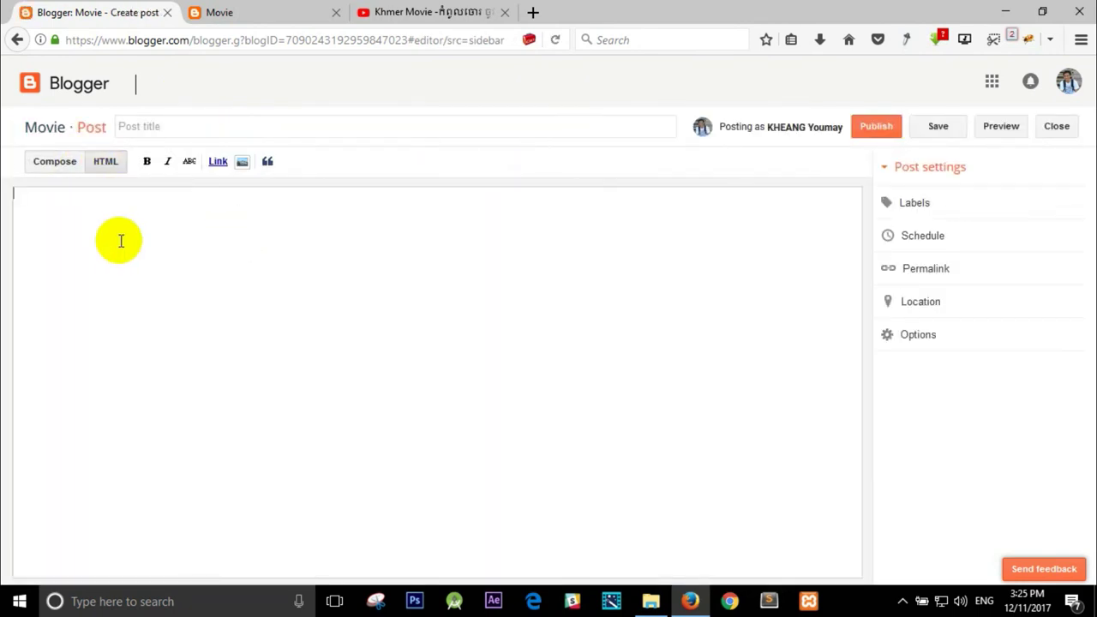
click(170, 313)
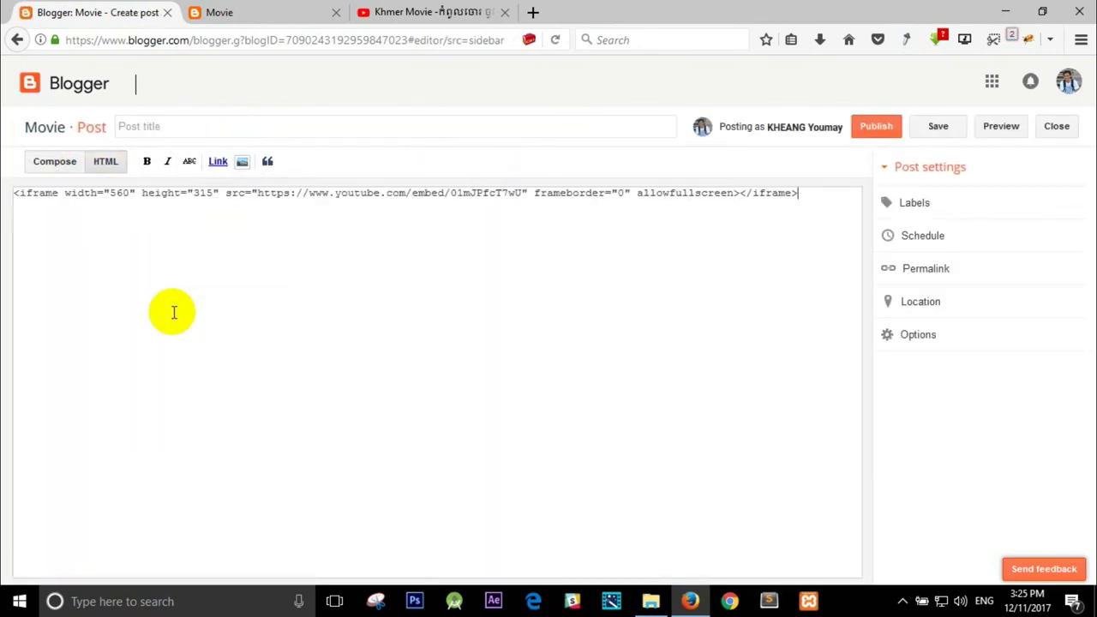
click(60, 171)
Copy the title part កំពូលចោរ ចូវយ៉ុងហ្វាត់ (អាចែ) from the YouTube page and try to paste it as the post title.
click(411, 12)
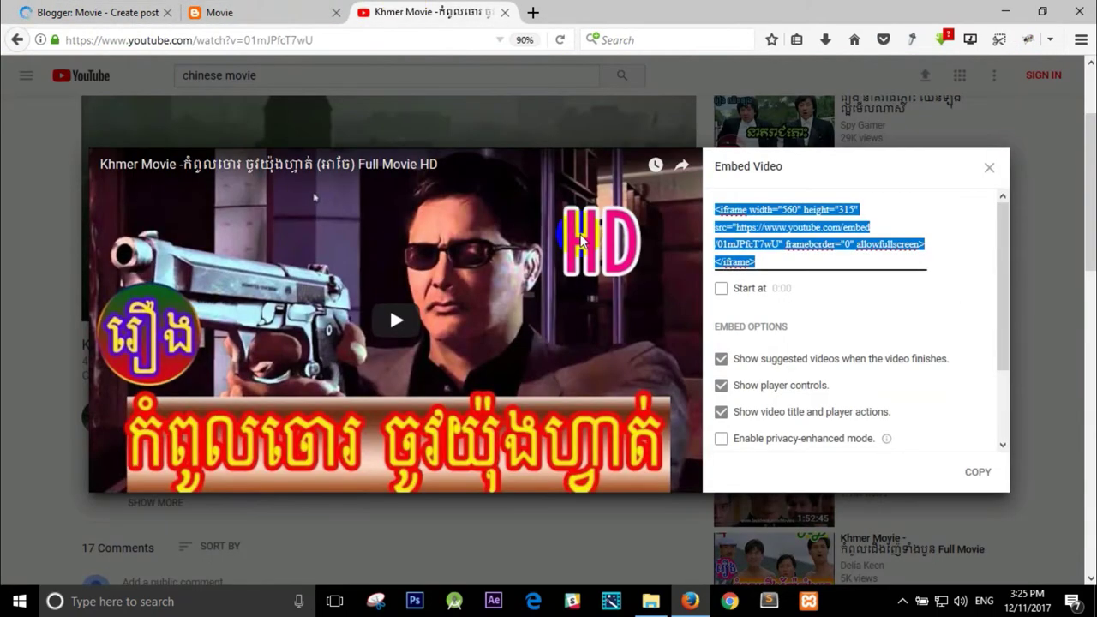
click(992, 174)
drag(163, 344, 336, 345)
right_click(347, 352)
click(369, 362)
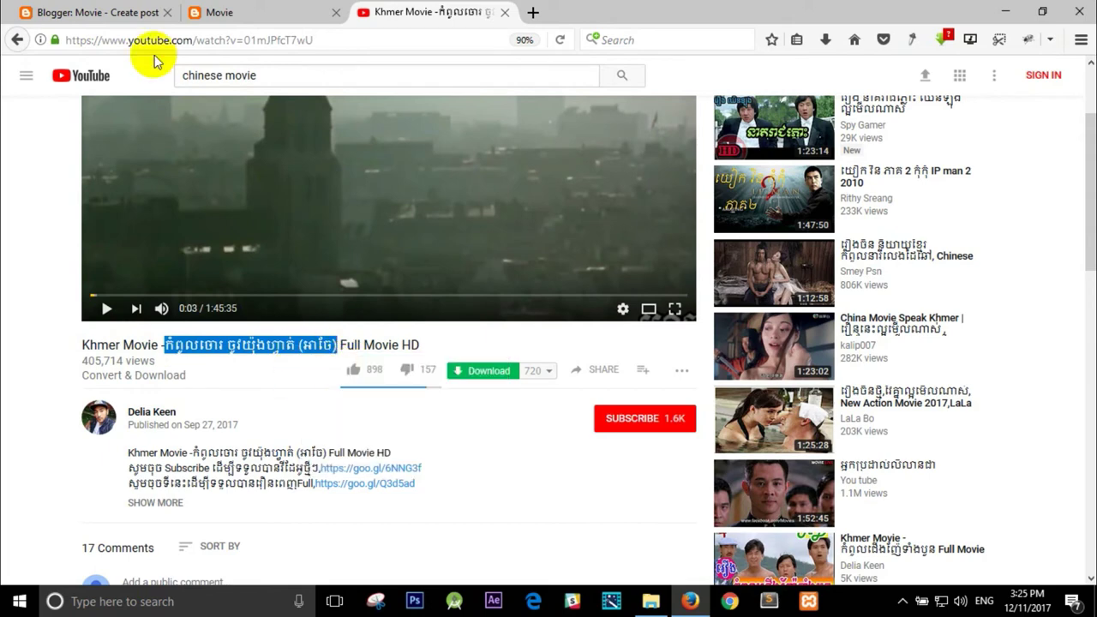
click(94, 12)
right_click(265, 128)
key(Escape)
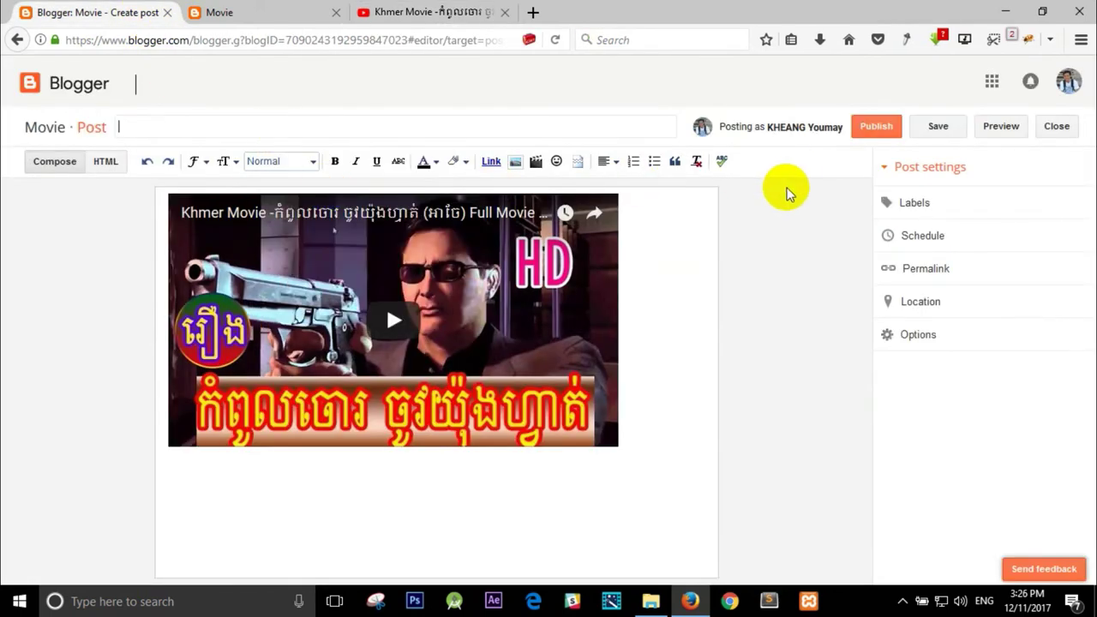
Label the post thai_movie, publish it, and dismiss the Google+ sharing prompt.
click(962, 203)
text(thai_movie)
click(921, 331)
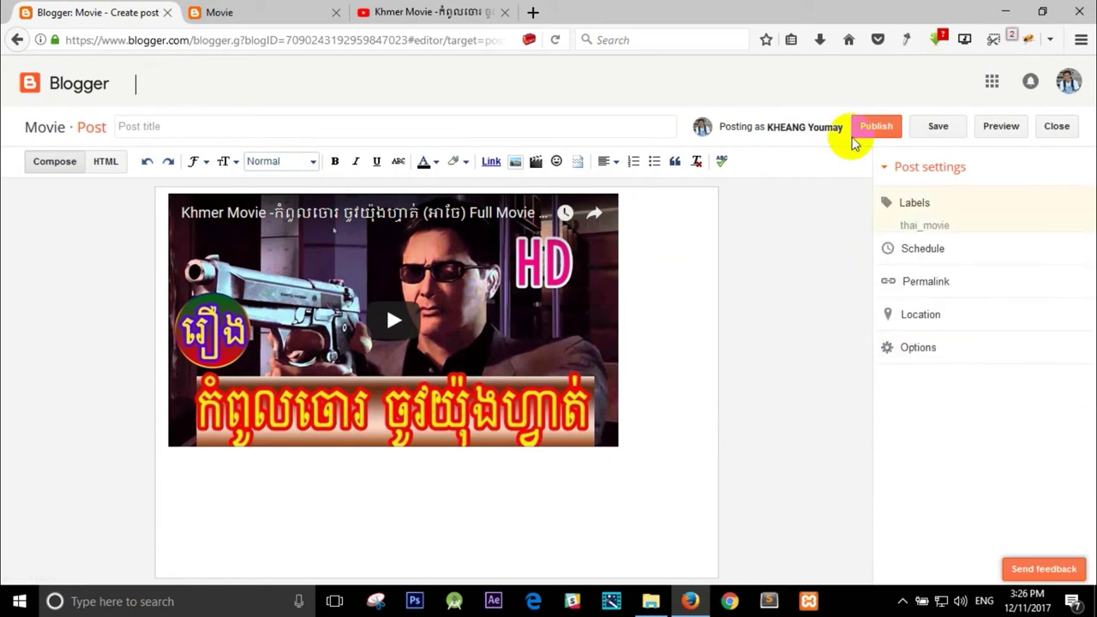
click(876, 128)
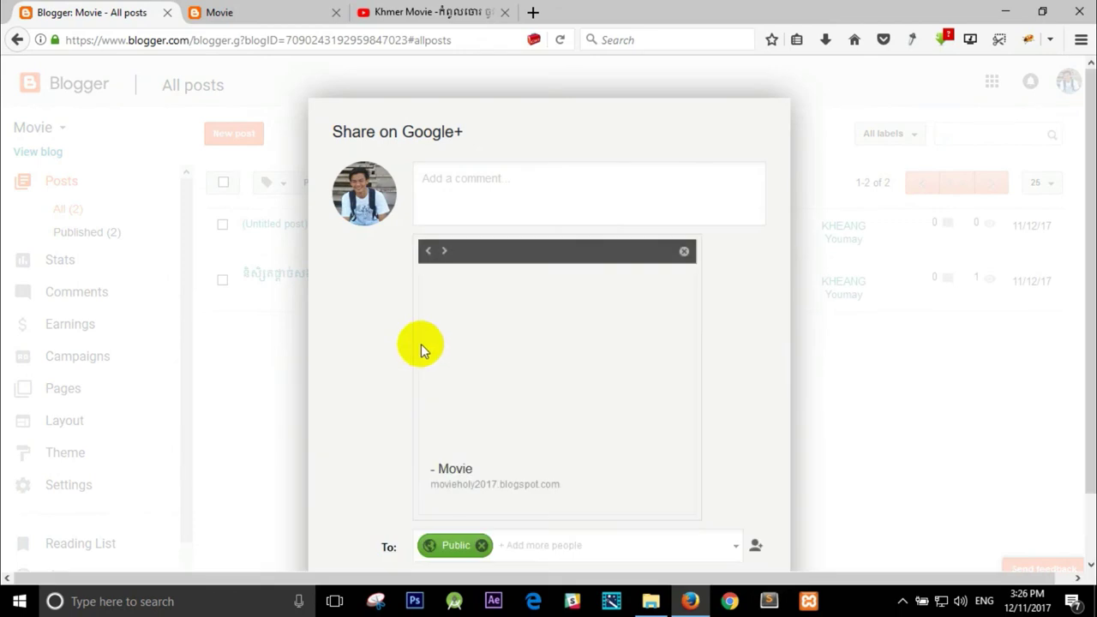
scroll(417, 526, down, 2)
click(421, 539)
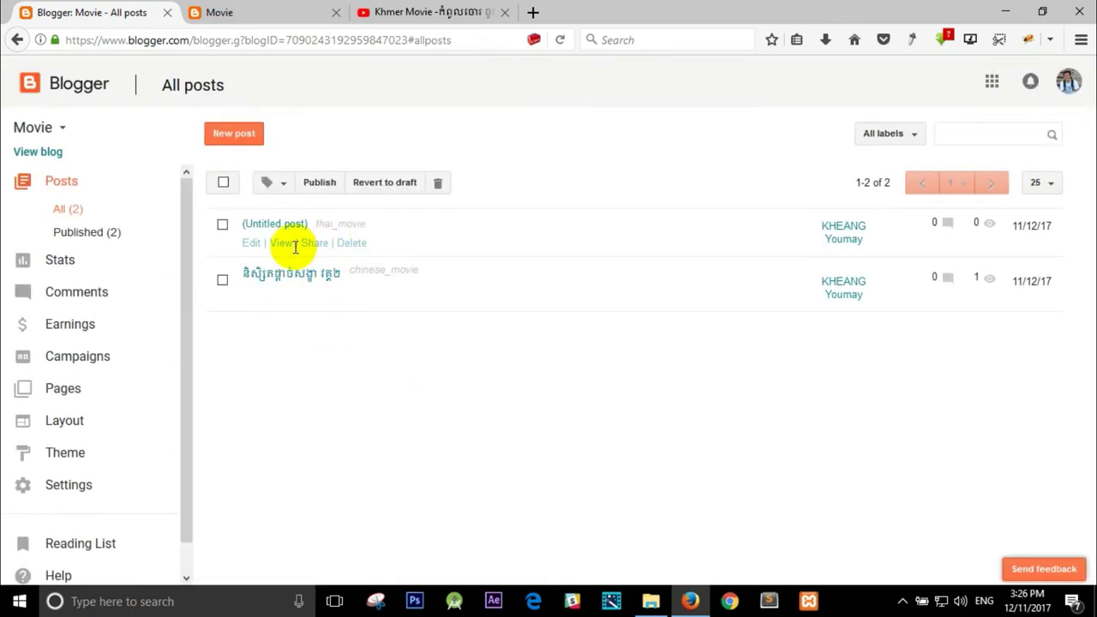
Edit the untitled post, paste កំពូលចោរ ចូវយ៉ុងហ្វាត់ (អាចែ) as its title, and update it.
click(250, 245)
right_click(234, 128)
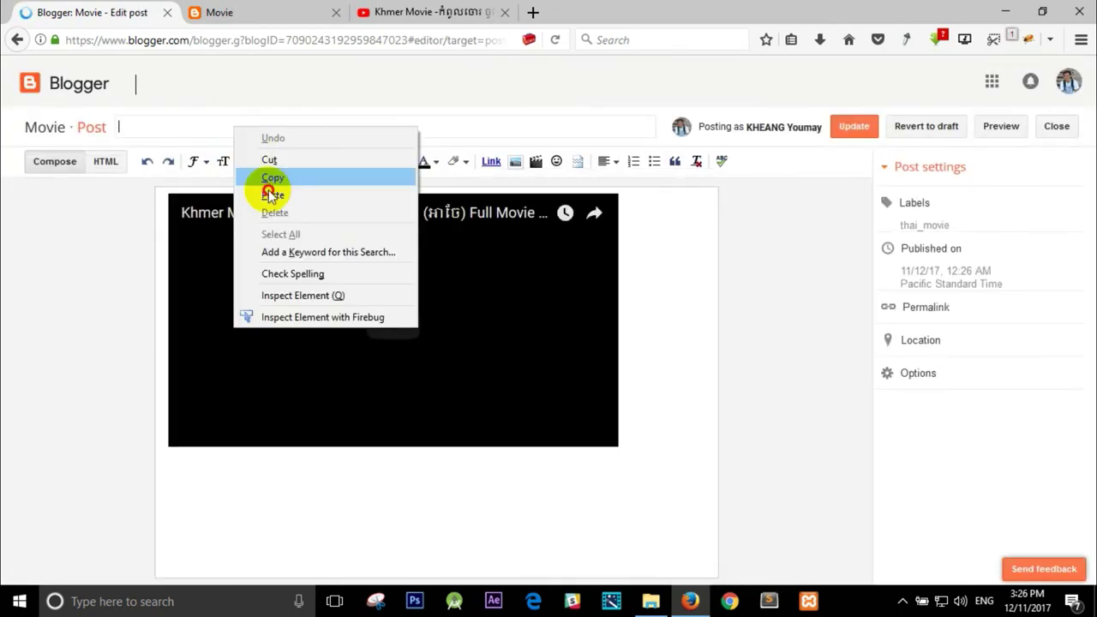
click(271, 196)
click(855, 128)
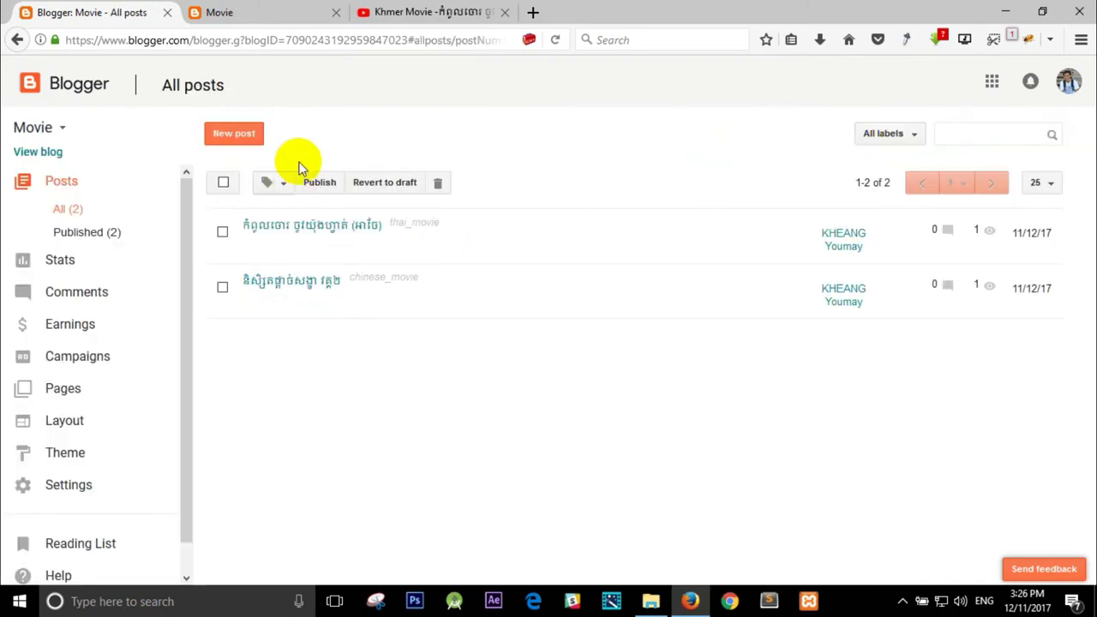
Switch back to YouTube and search for "korean movie".
click(448, 10)
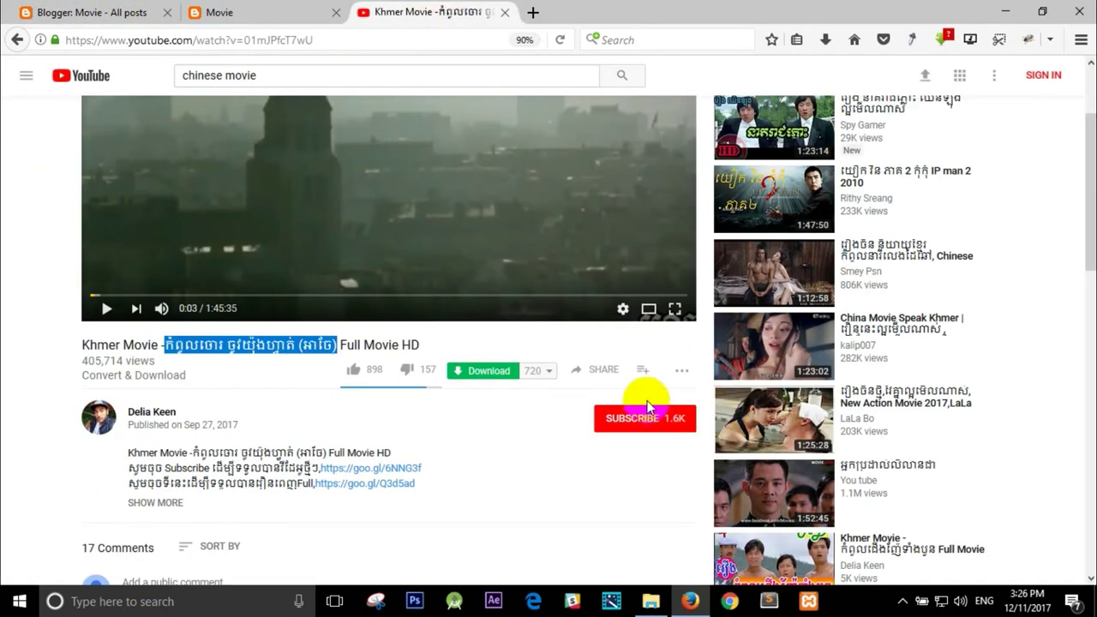
scroll(642, 360, up, 3)
click(302, 78)
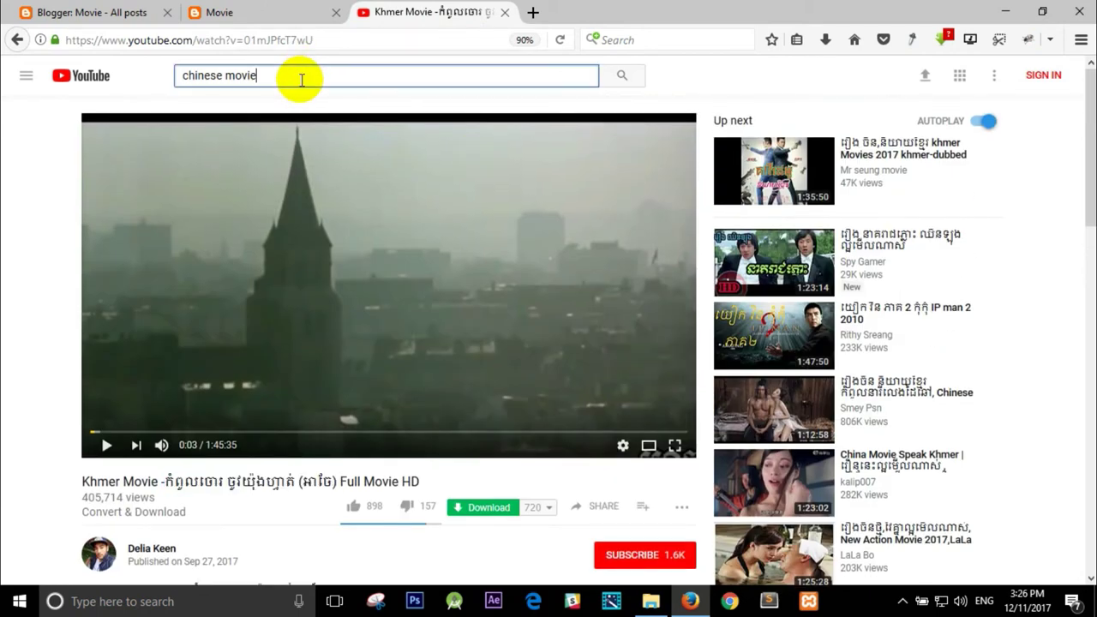
key(BackSpace)
key(BackSpace)
key(BackSpace)
key(BackSpace)
key(BackSpace)
key(BackSpace)
key(BackSpace)
key(BackSpace)
key(BackSpace)
key(BackSpace)
key(BackSpace)
key(BackSpace)
text(korean mo)
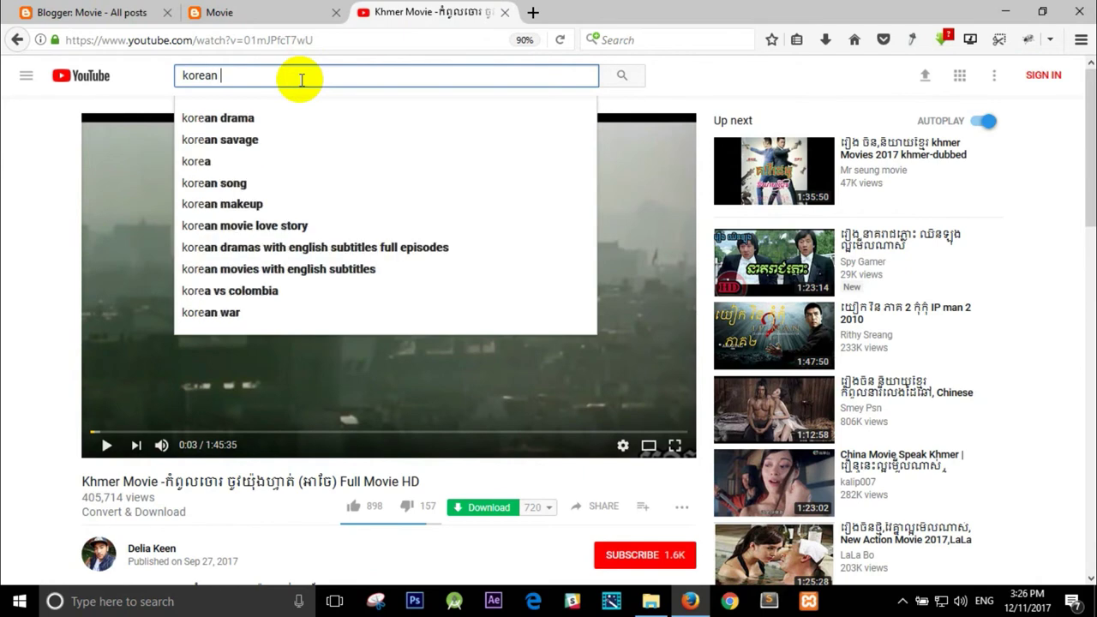
key(Return)
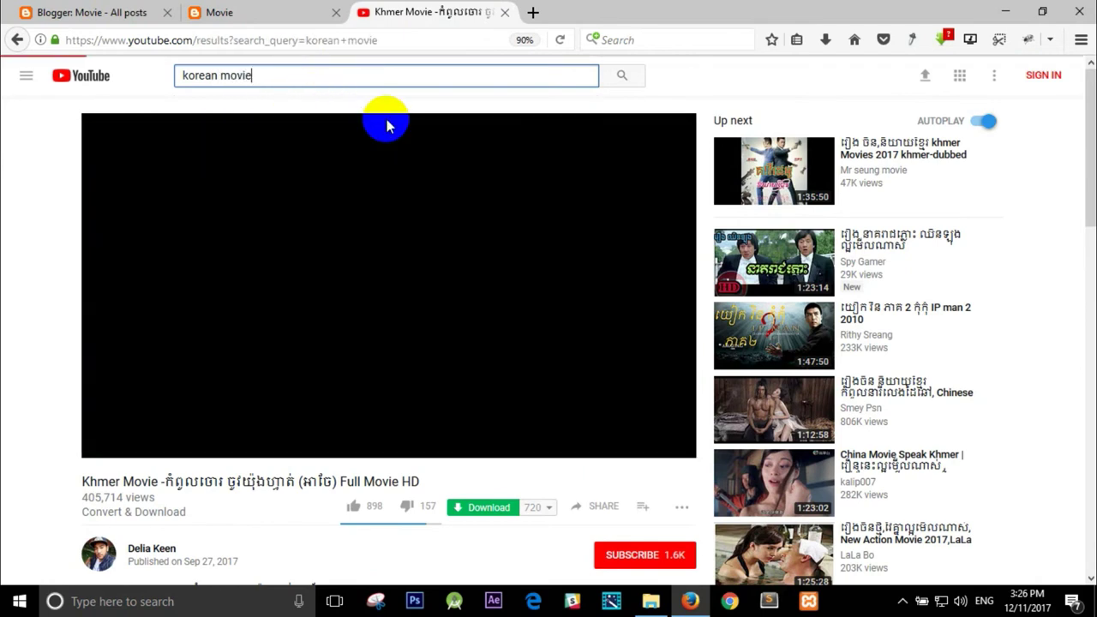
Browse the Korean movie results and open the video Mood Of The Day 2016 Korean Romantic Movie.
scroll(386, 296, down, 5)
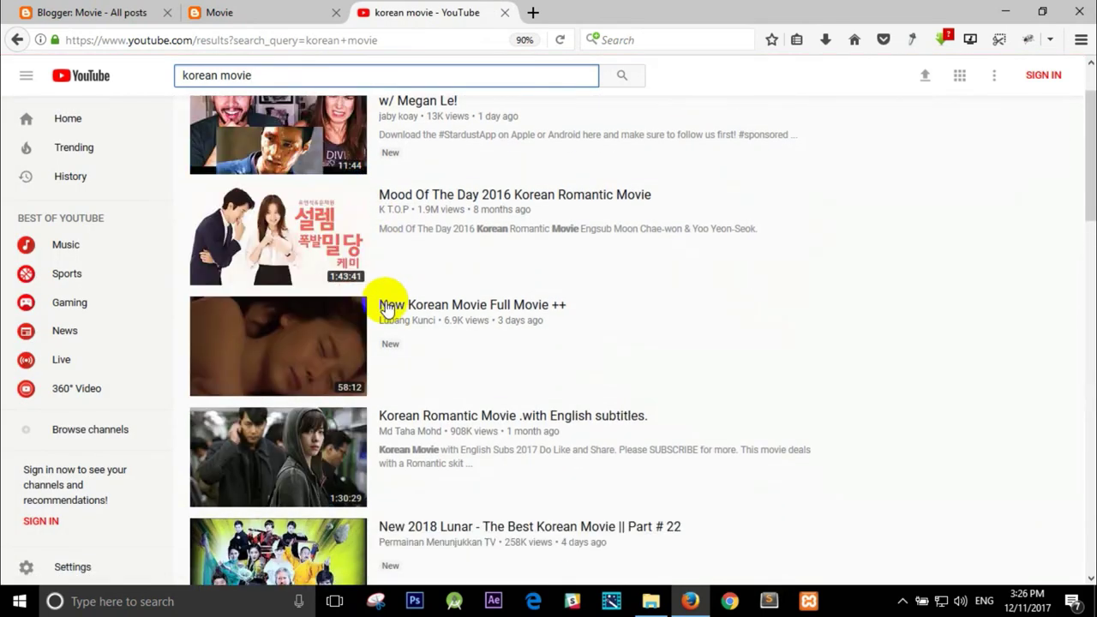
scroll(396, 299, down, 10)
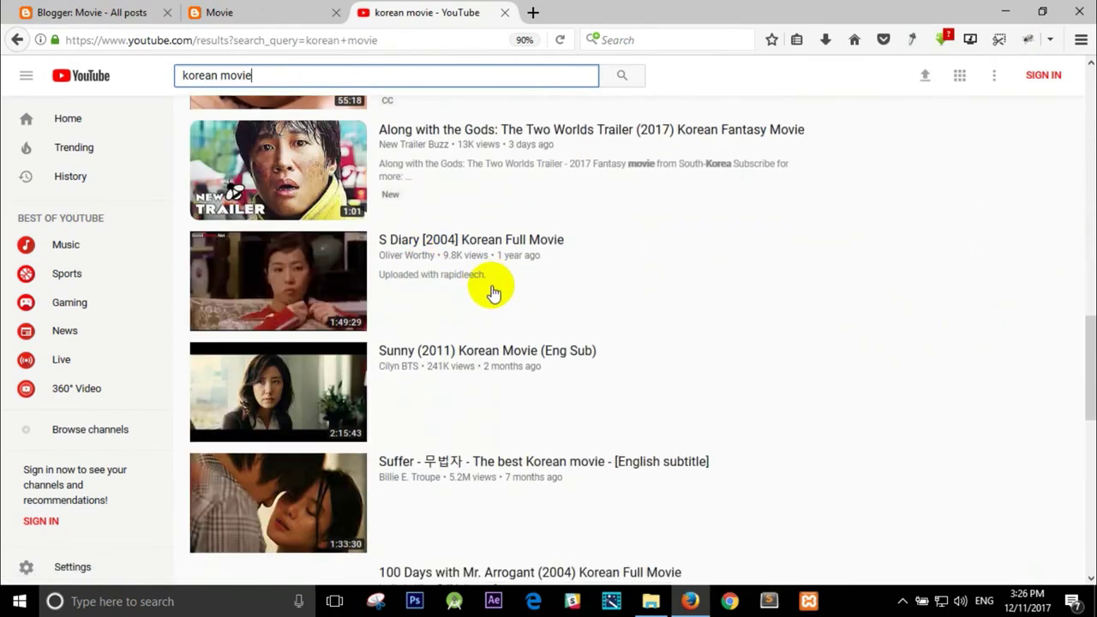
scroll(484, 291, down, 5)
scroll(476, 283, up, 8)
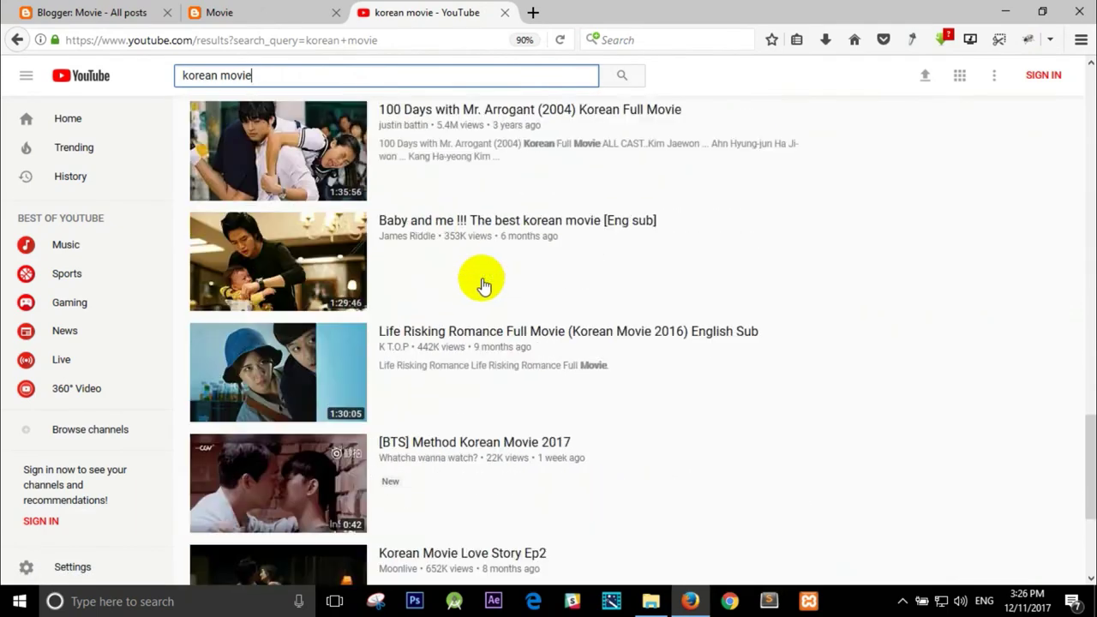
scroll(469, 253, up, 5)
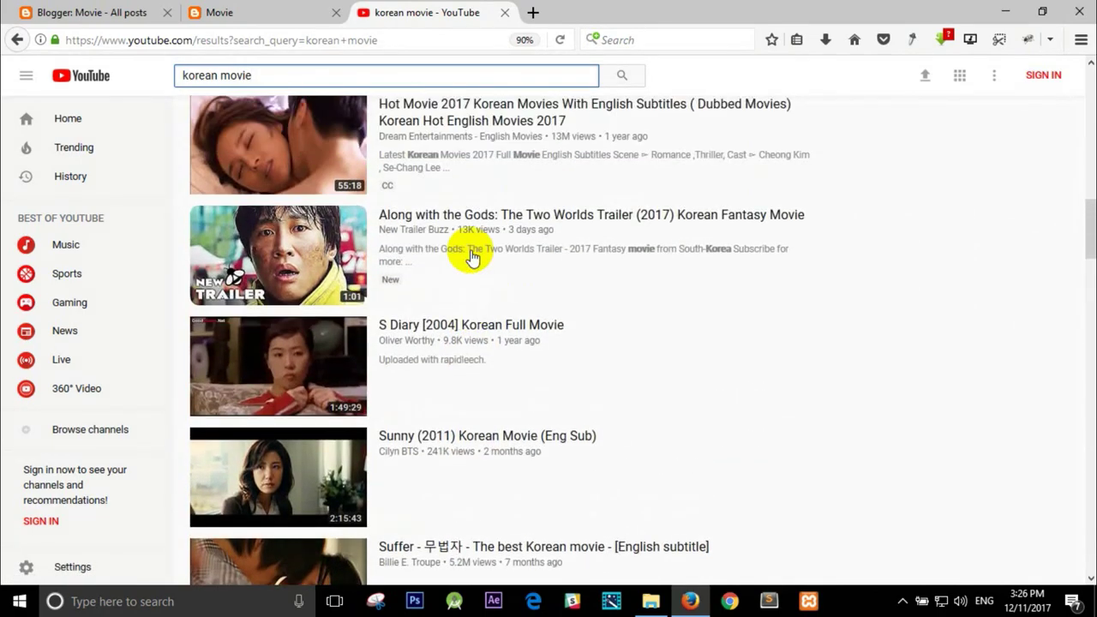
scroll(471, 257, up, 6)
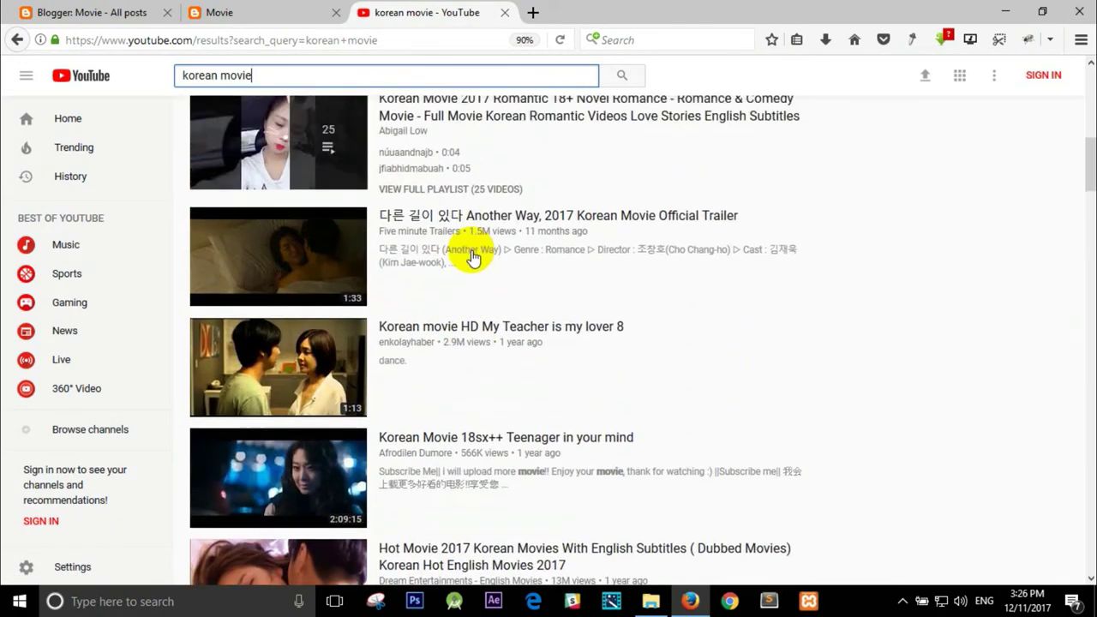
scroll(473, 253, up, 3)
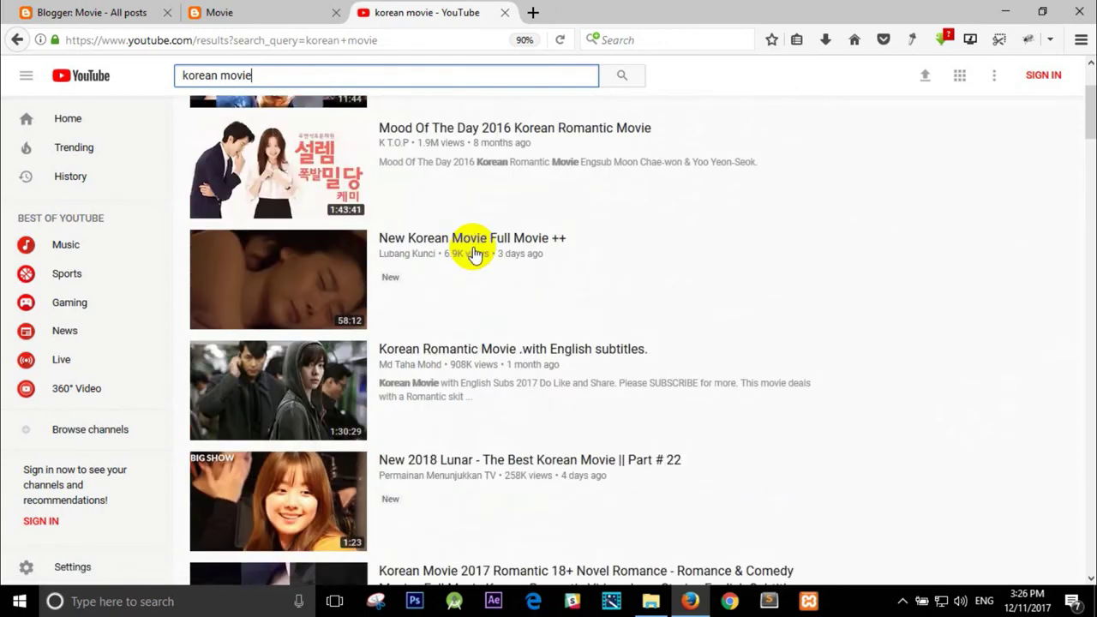
click(427, 229)
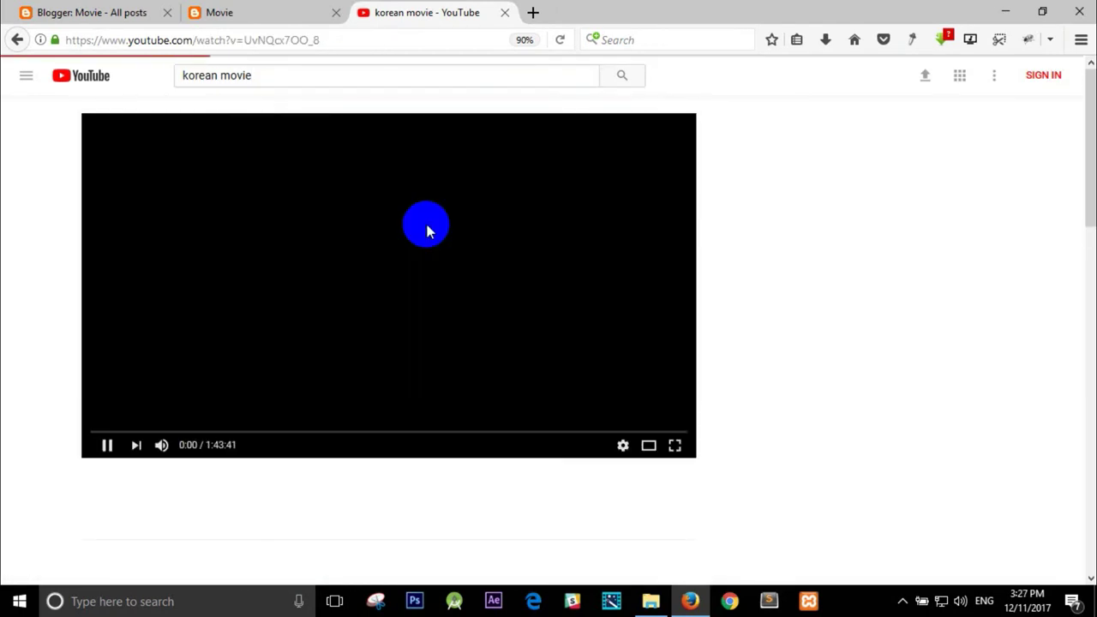
Pause the Mood Of The Day video and copy its full iframe embed code from the sharing options.
click(107, 338)
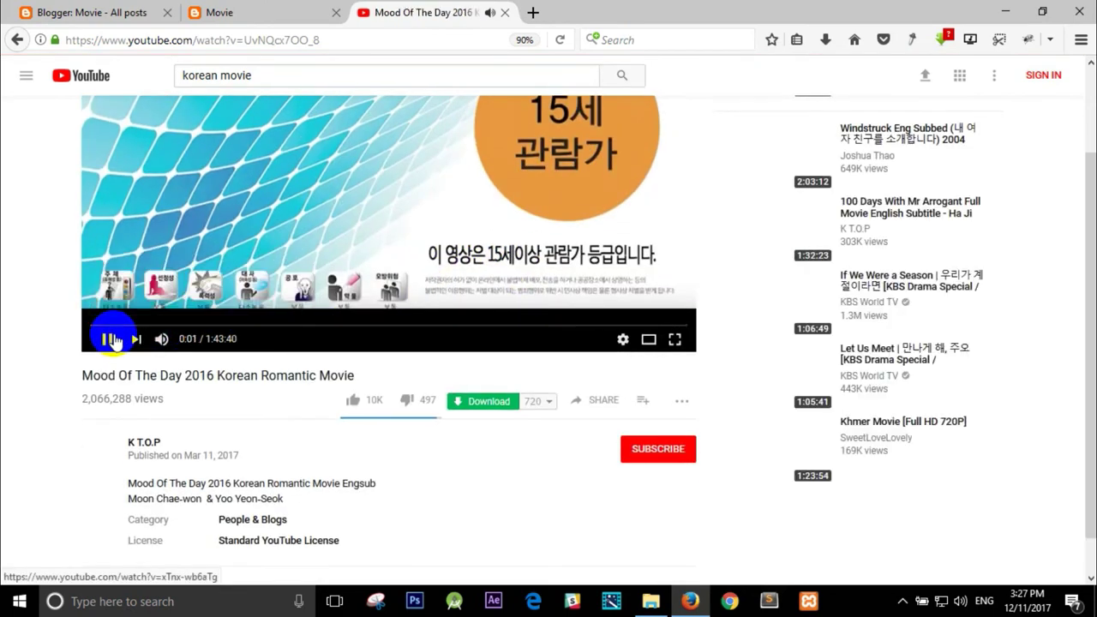
click(608, 401)
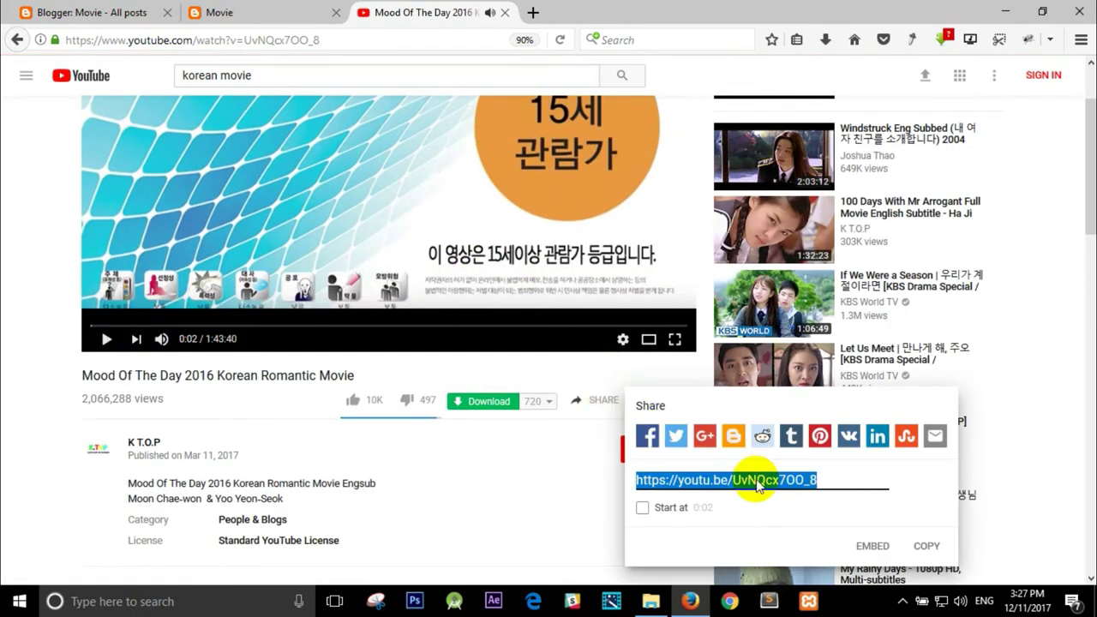
click(866, 543)
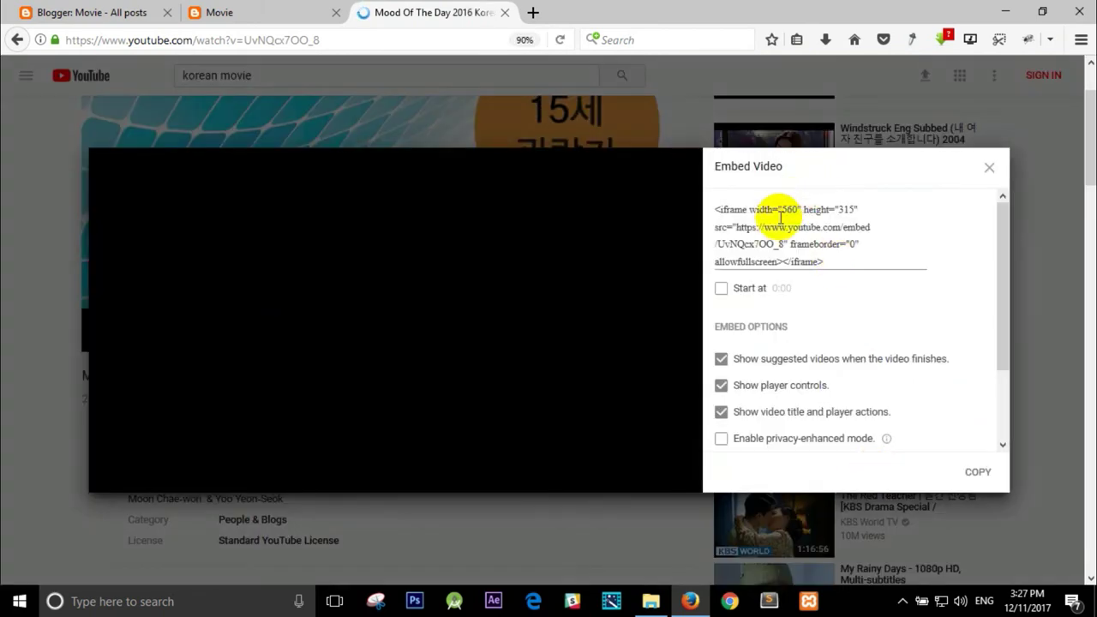
click(764, 218)
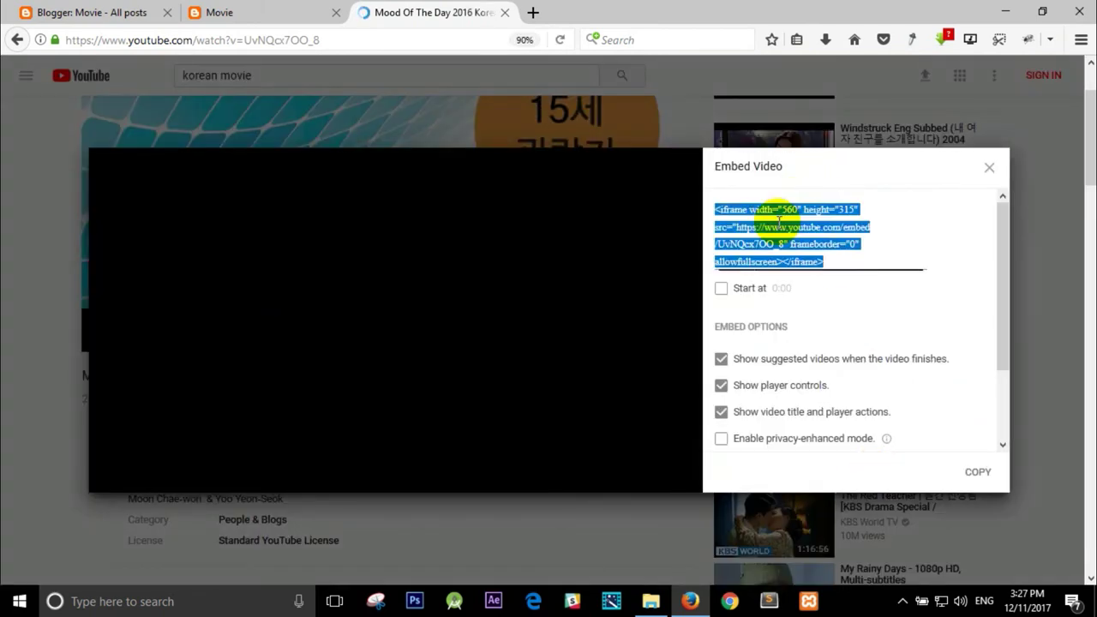
right_click(775, 224)
click(817, 276)
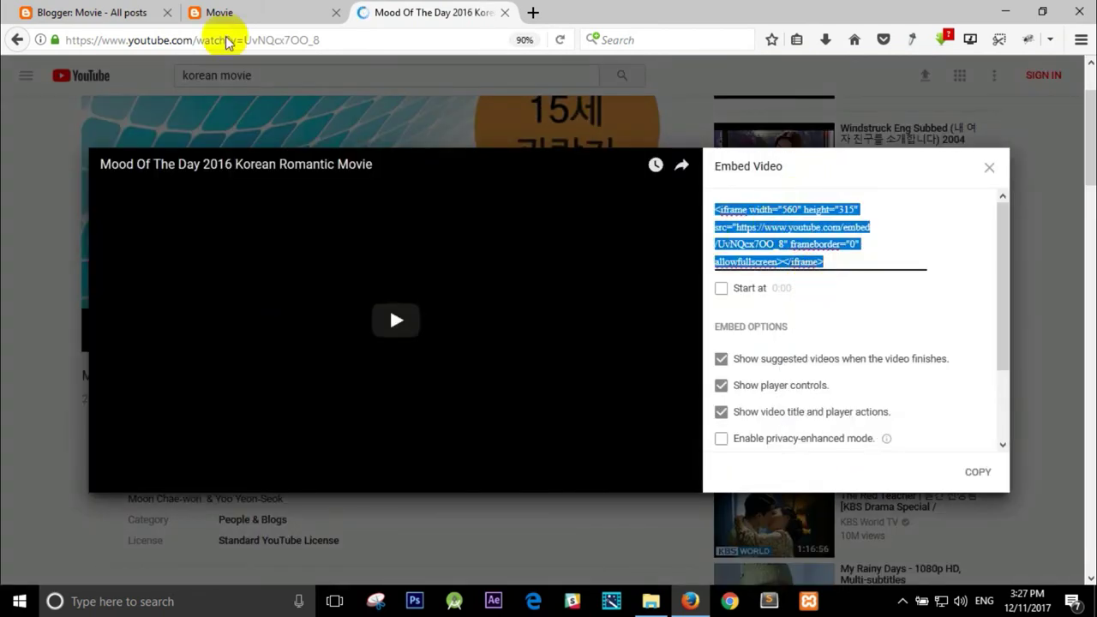
Start a new post in Blogger, paste the embed code into its HTML source, and return to the Compose view.
click(94, 12)
click(229, 135)
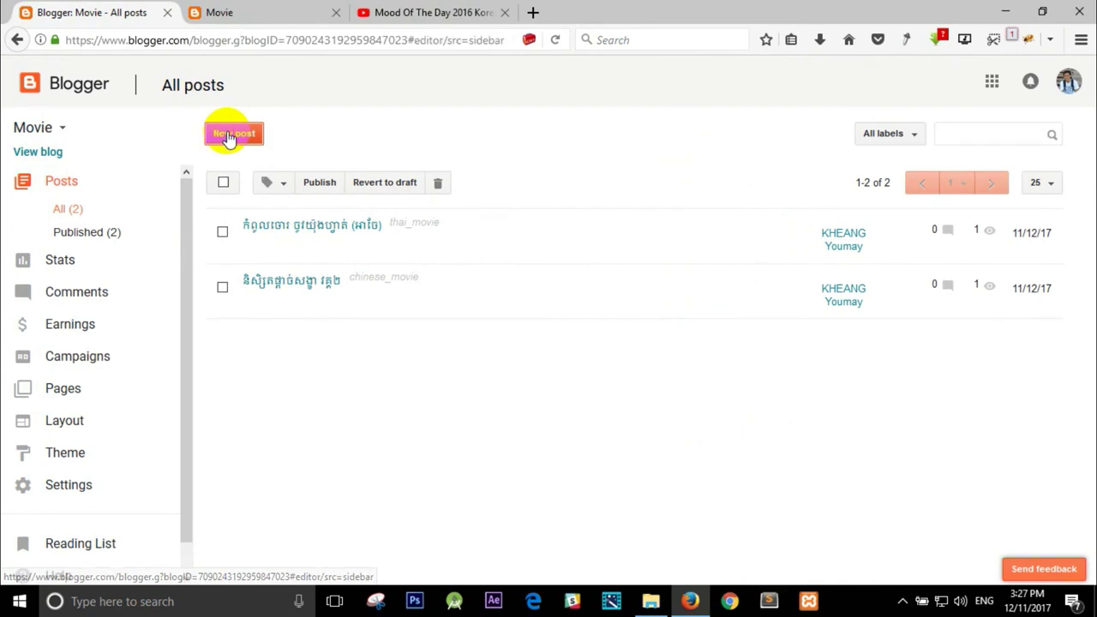
click(103, 162)
right_click(168, 213)
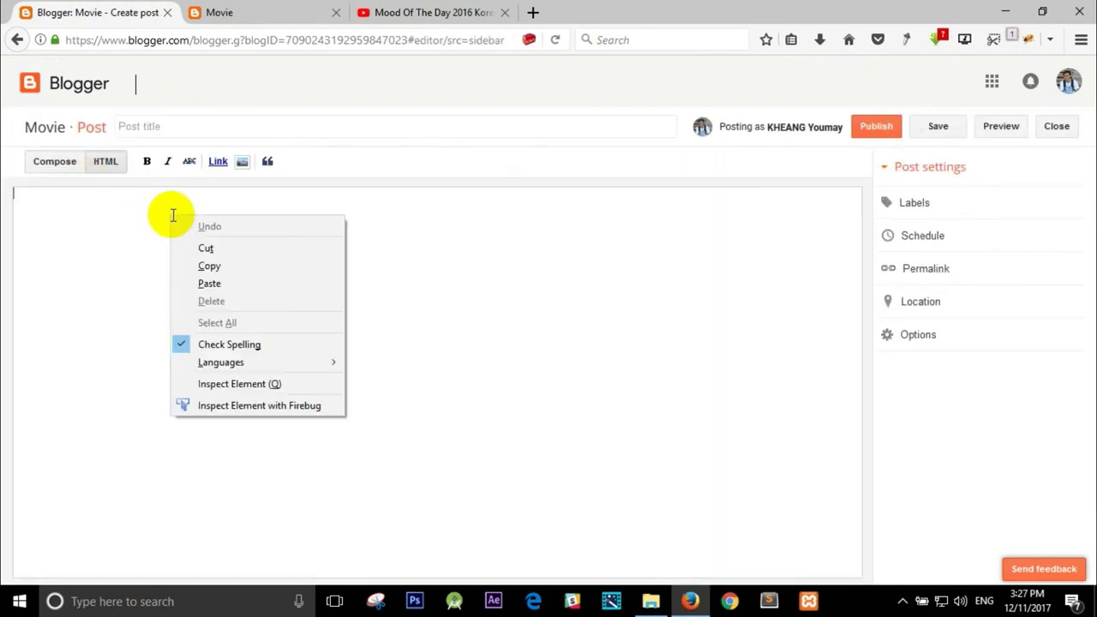
click(206, 285)
click(55, 163)
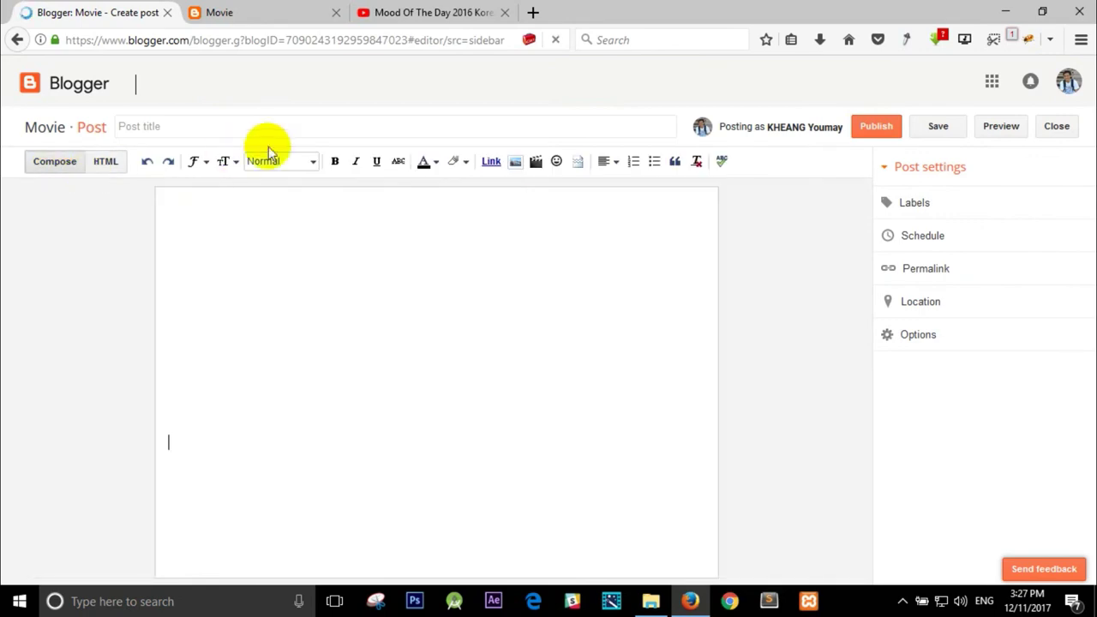
Close the embed dialog on YouTube and copy the video title Mood Of The Day 2016 Korean Romantic Movie.
click(453, 11)
click(988, 169)
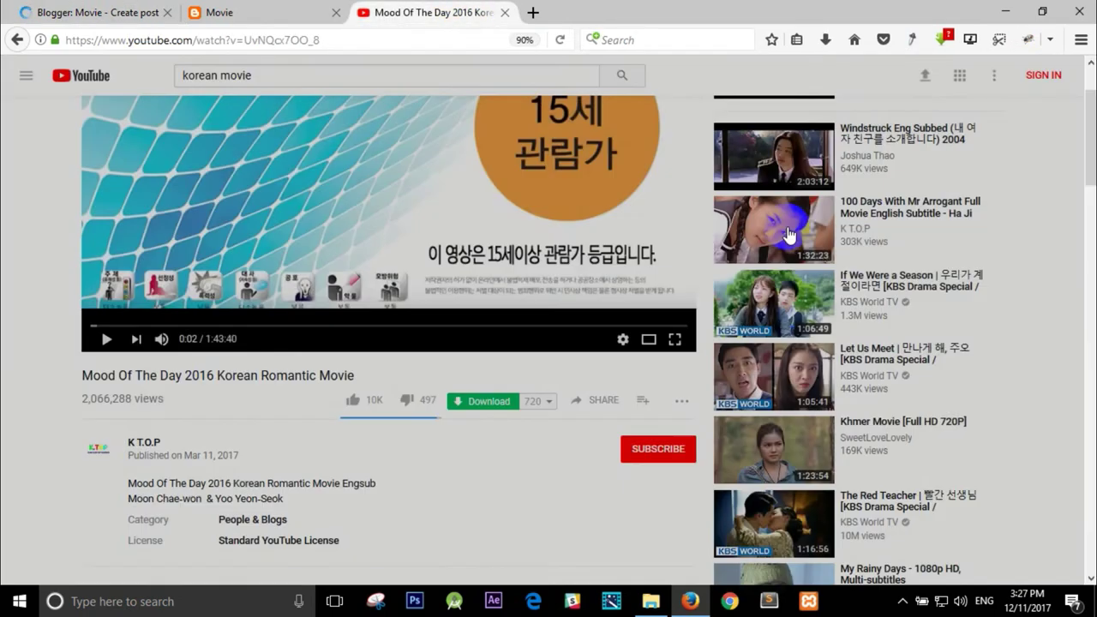
drag(81, 378, 296, 377)
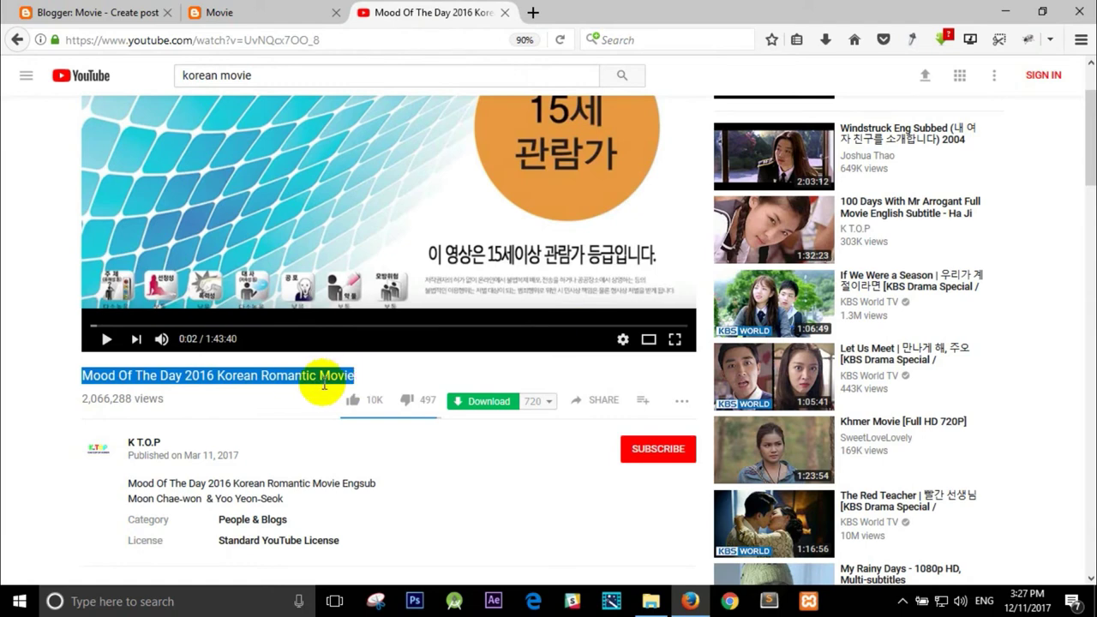
right_click(322, 380)
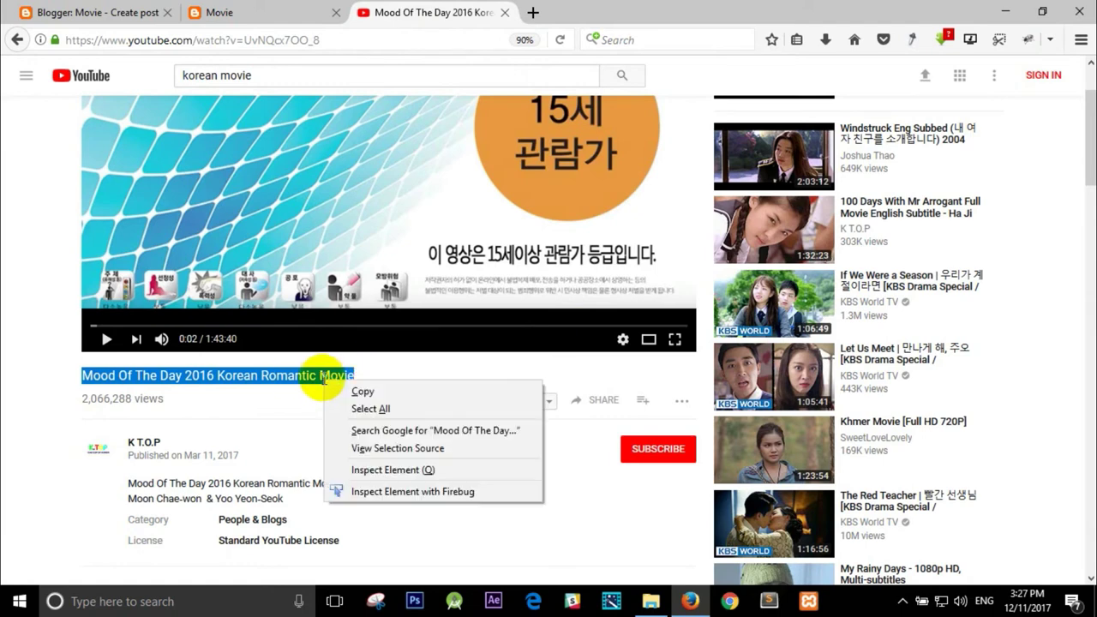
click(338, 386)
Paste the copied video title as the title of the new Blogger post and assign it the label korea_movie.
click(116, 10)
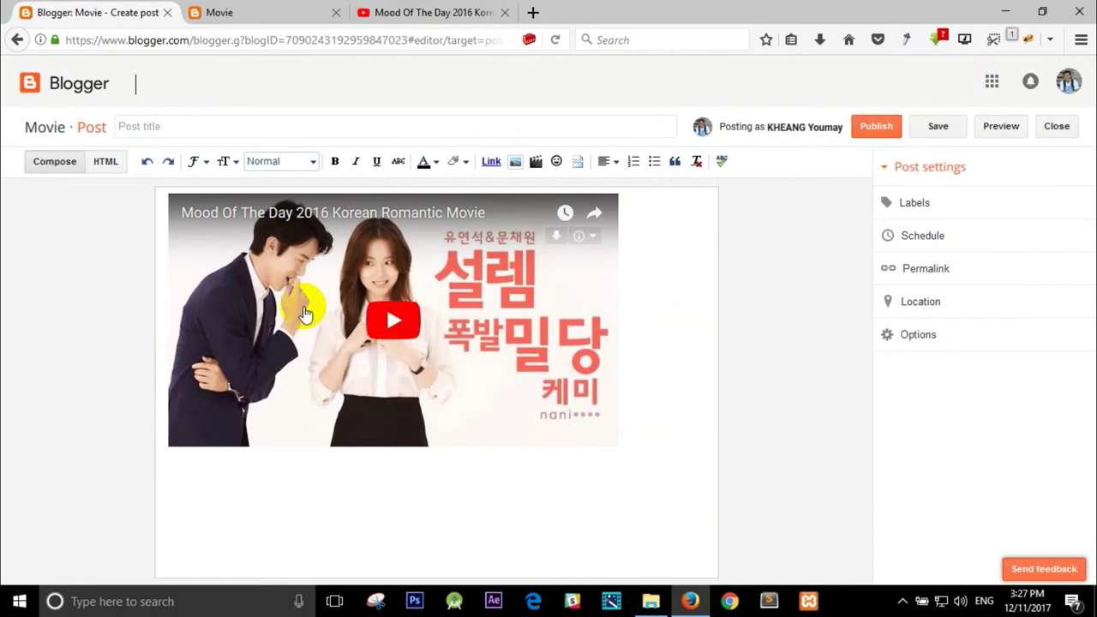
click(306, 127)
right_click(310, 131)
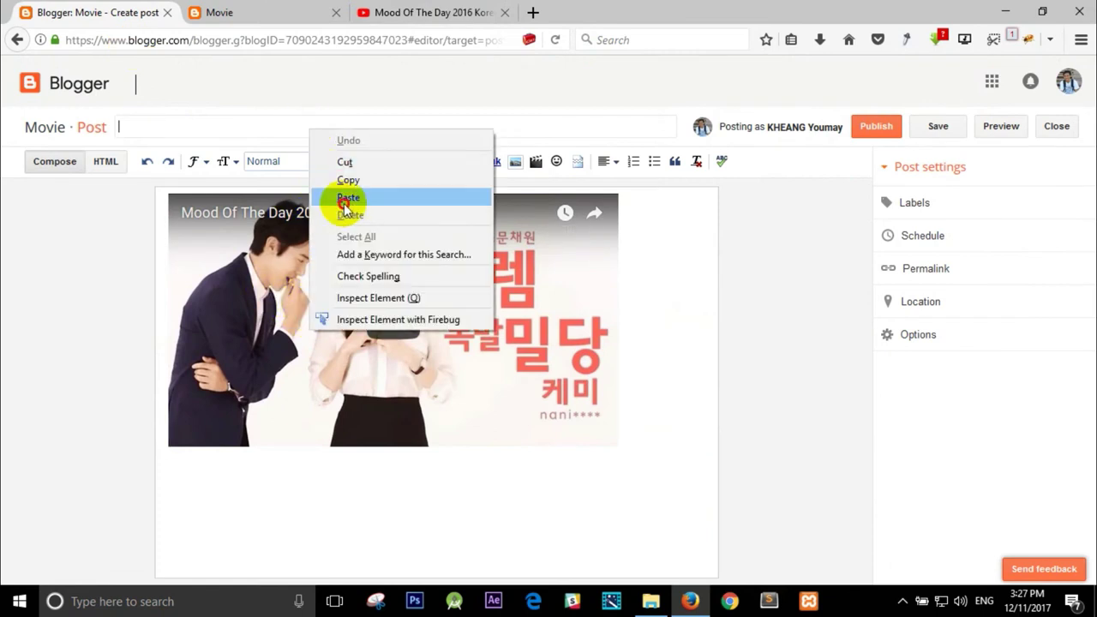
click(346, 198)
click(912, 203)
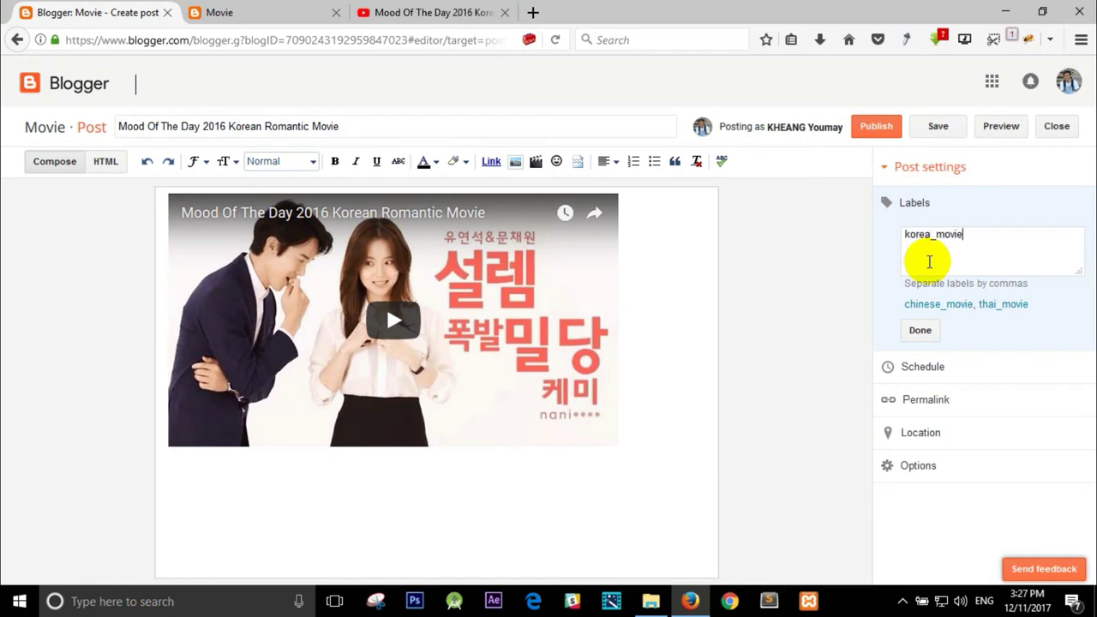
click(920, 330)
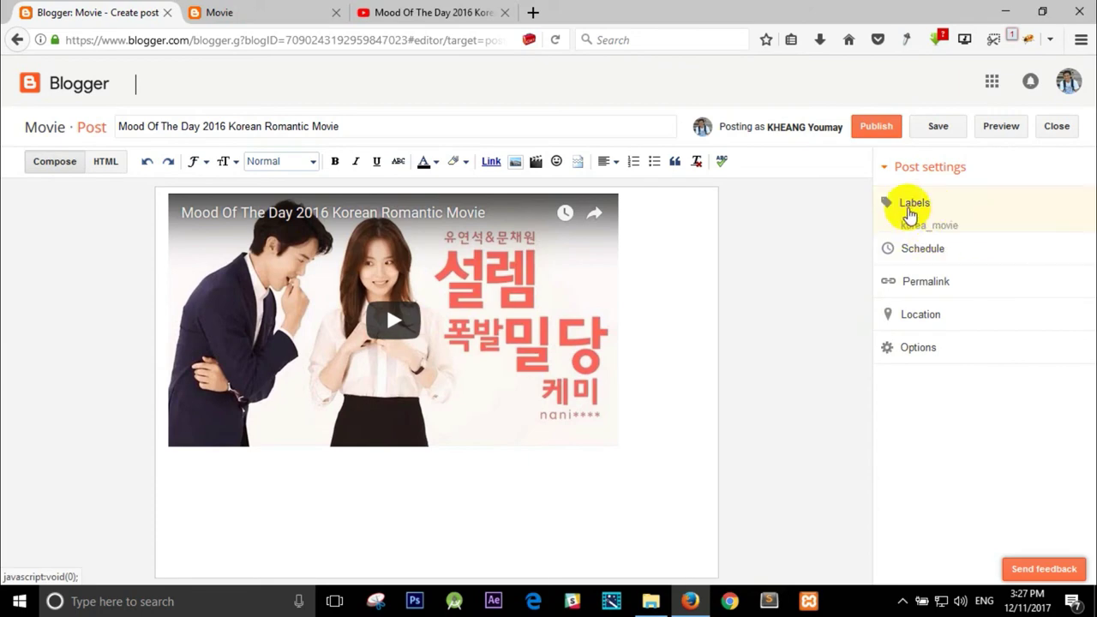
Publish the Mood Of The Day post, dismiss the Google+ share dialog and reload the posts list.
click(274, 10)
click(83, 9)
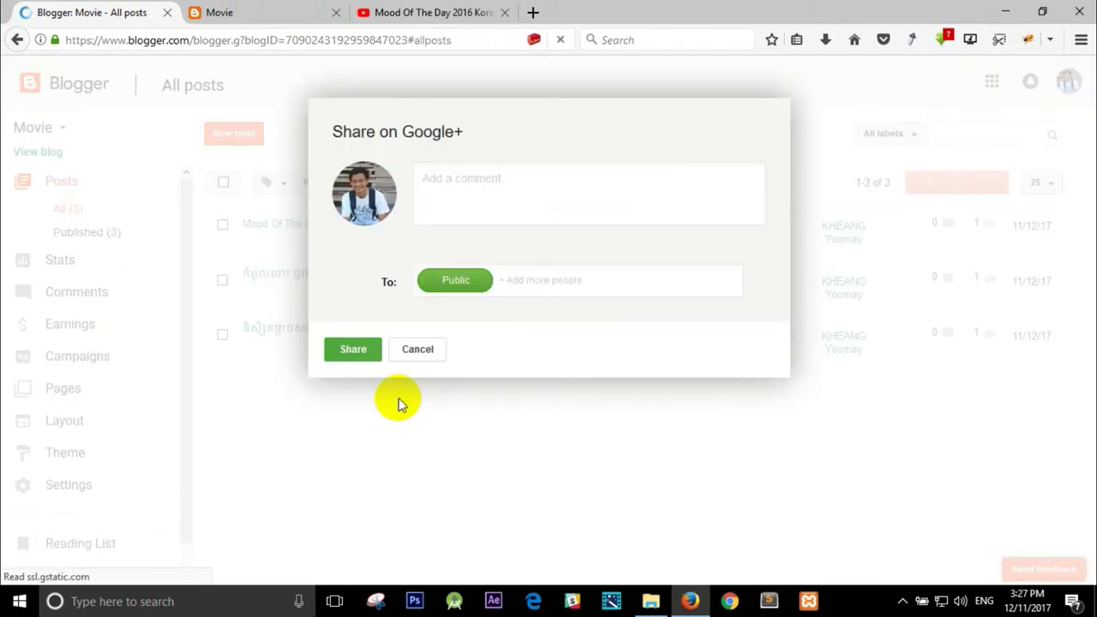
click(423, 391)
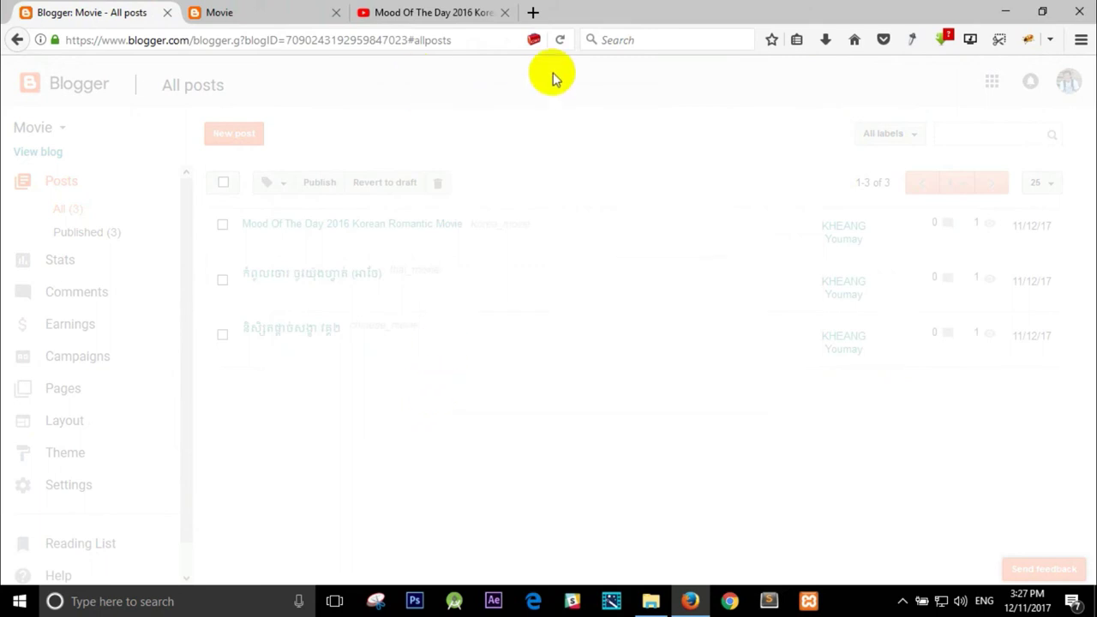
click(562, 41)
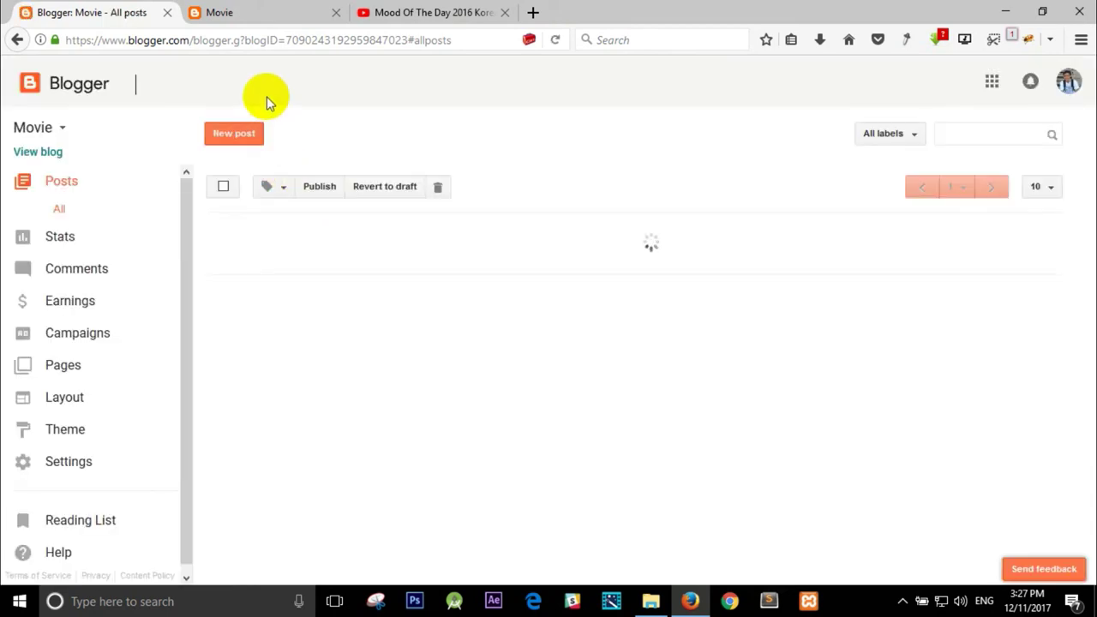
Review the blog's home page, checking the latest movies, popular posts and genres sections.
click(247, 10)
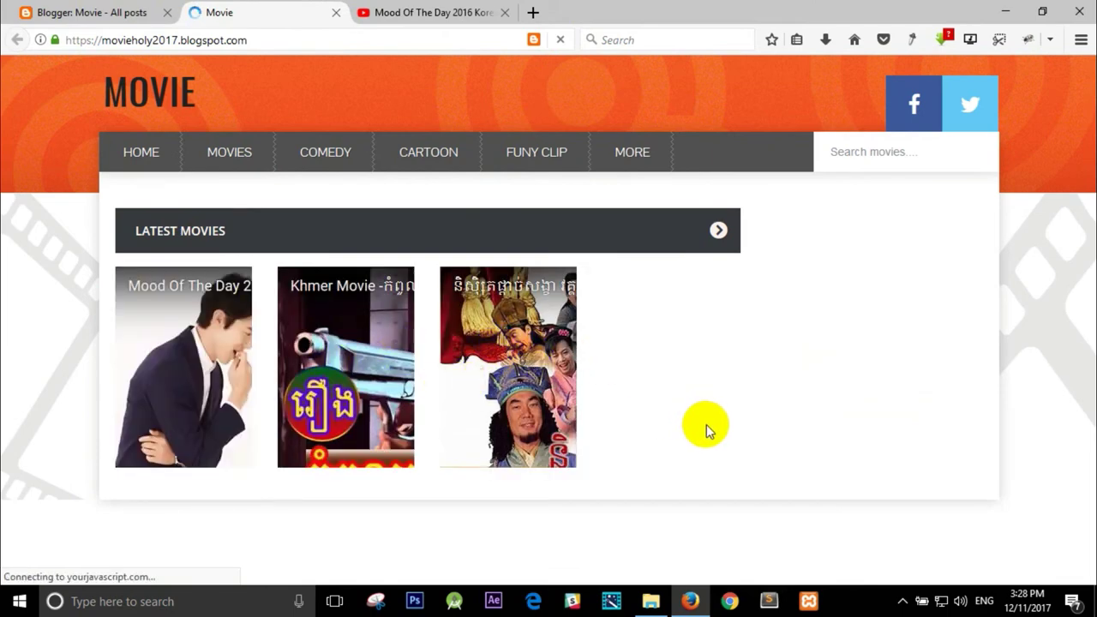
scroll(703, 411, down, 5)
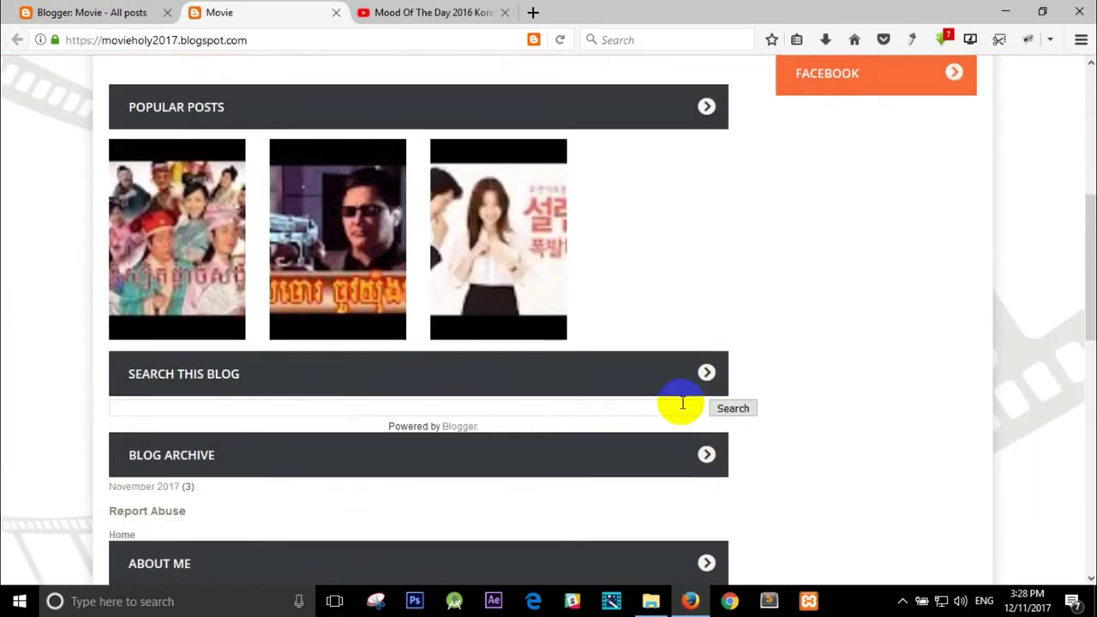
scroll(683, 403, down, 3)
scroll(676, 400, up, 2)
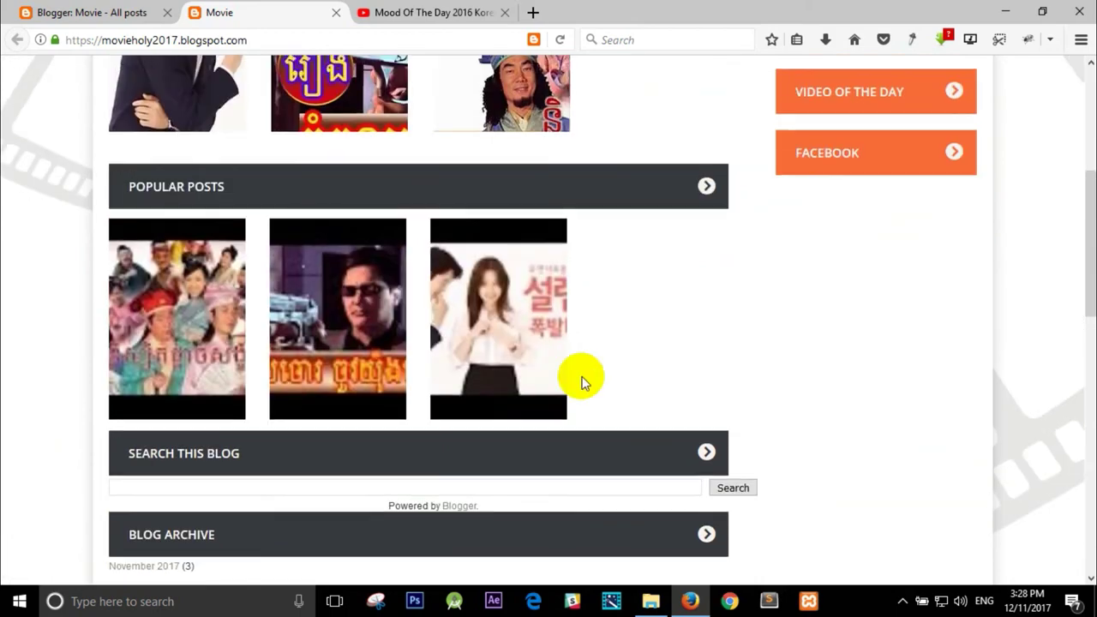
scroll(574, 377, up, 5)
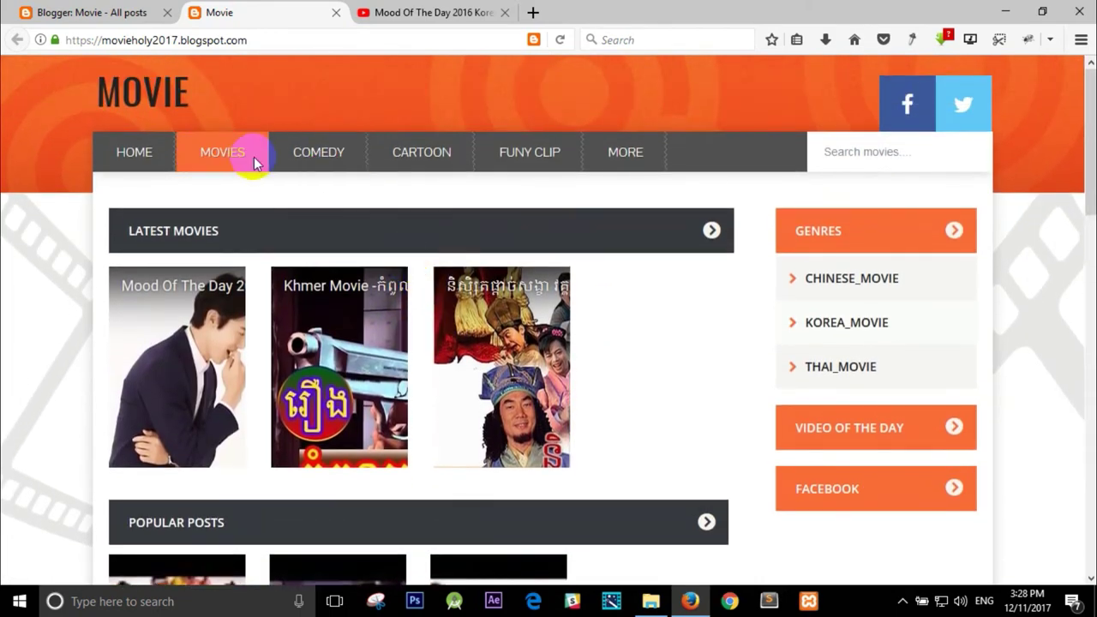
View the Khmer Movie and Thai Movie categories from the blog's Movies navigation menu.
mouse_move(228, 162)
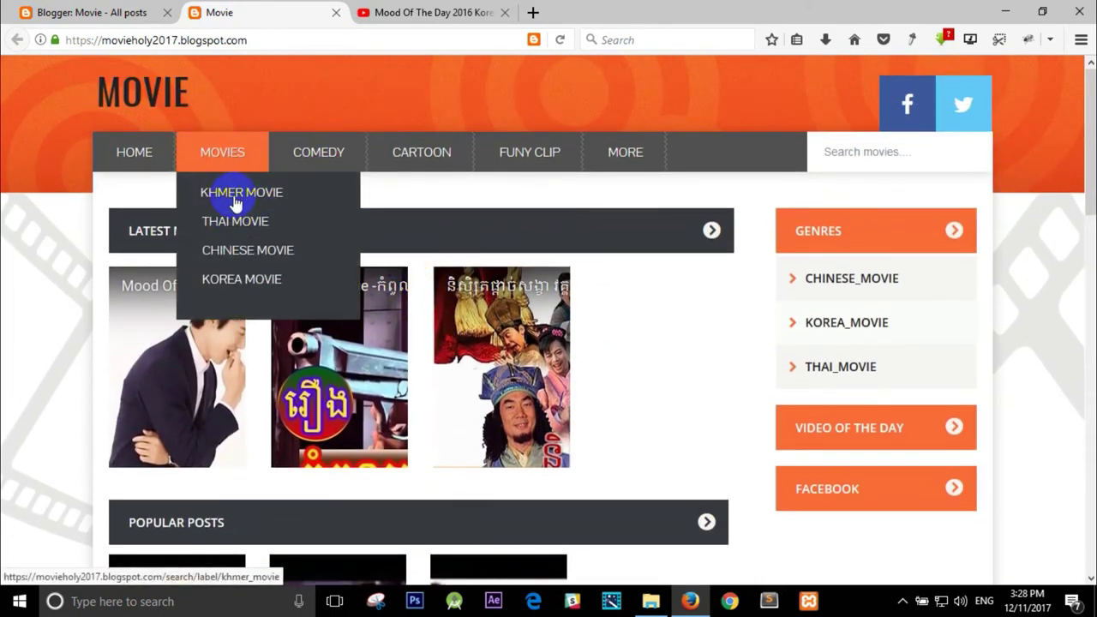
click(242, 194)
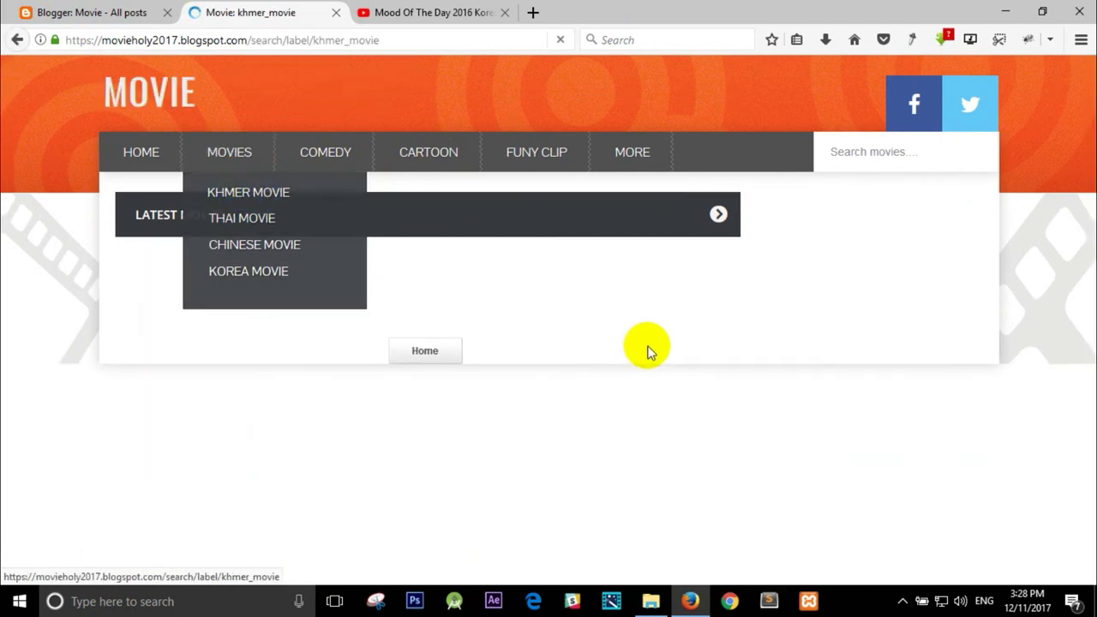
mouse_move(265, 154)
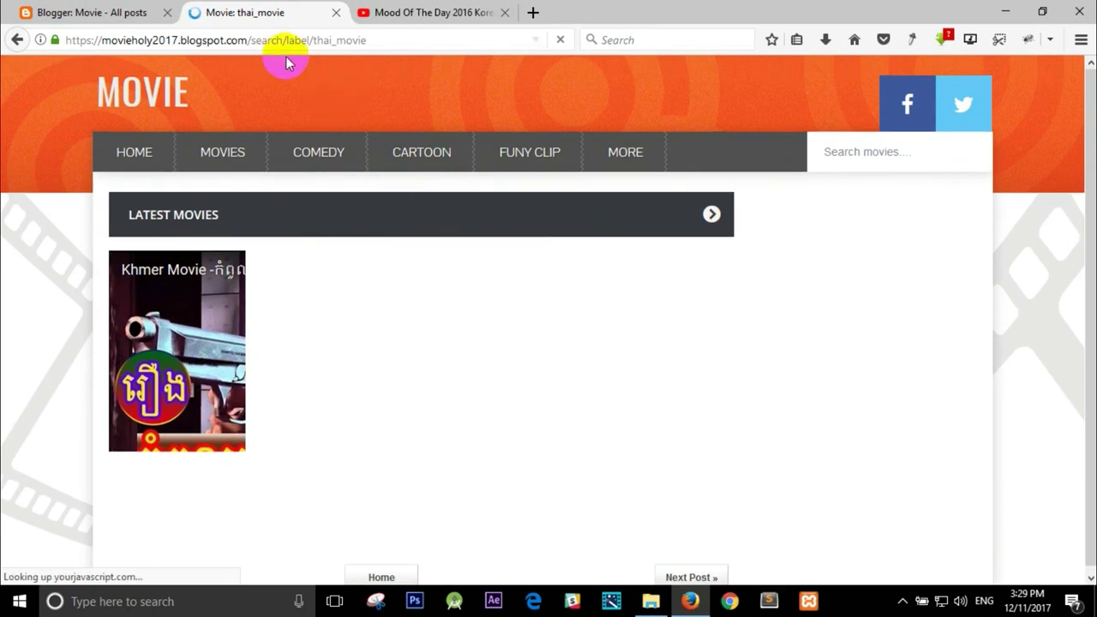
Compare the thai_movie label in the category page's address with the post labels in Blogger's posts list.
drag(313, 39, 384, 40)
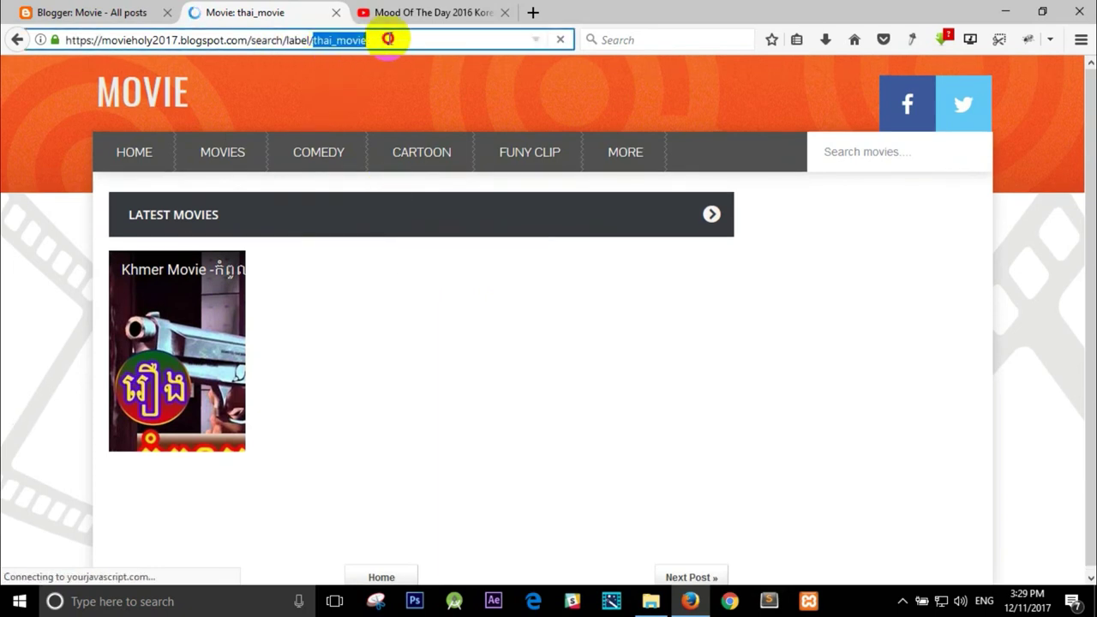
click(135, 12)
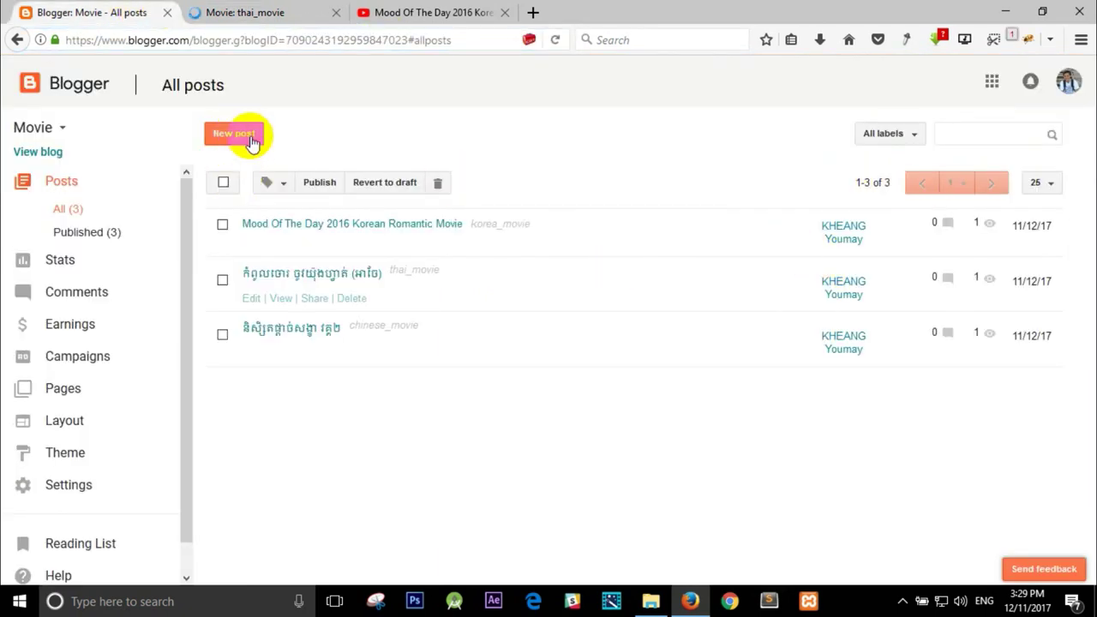
click(245, 11)
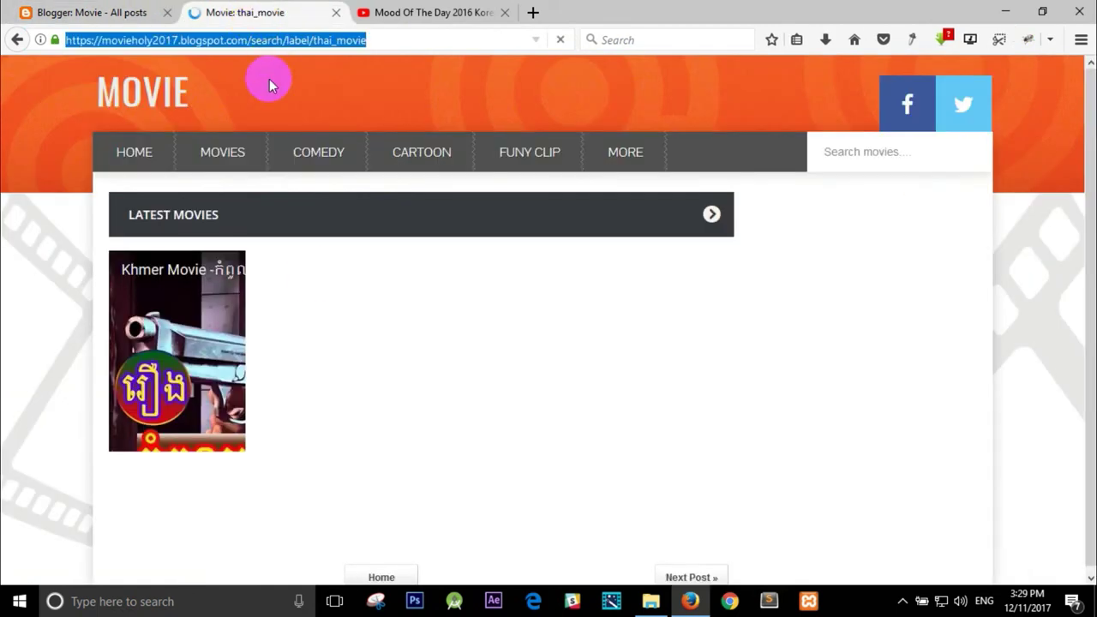
click(319, 39)
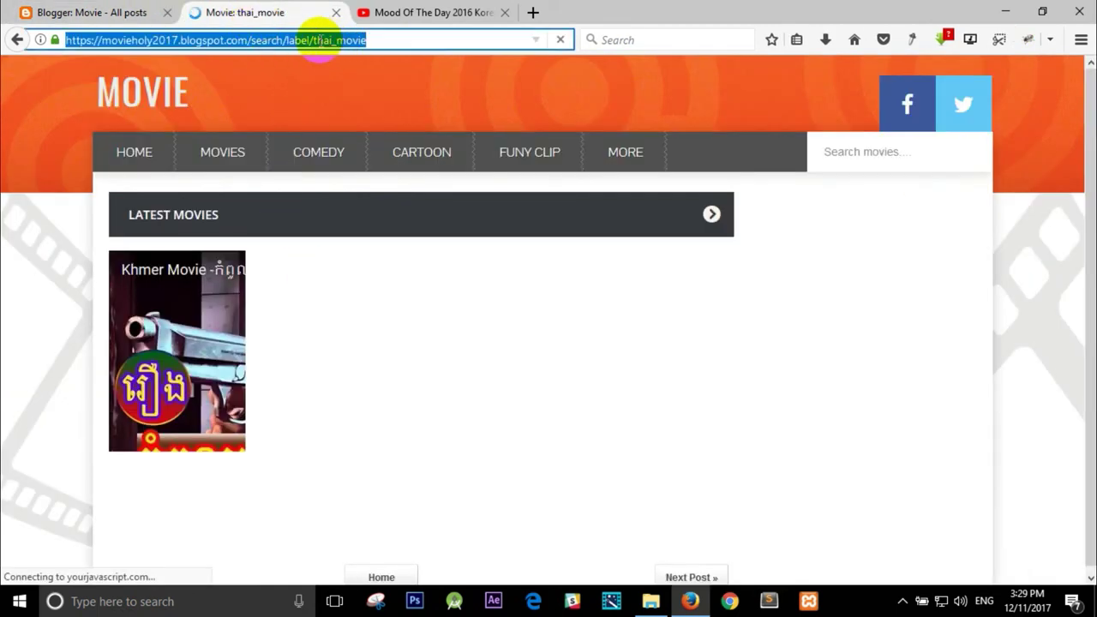
View the Chinese Movie category from the blog's navigation menu and return to the home page.
click(223, 154)
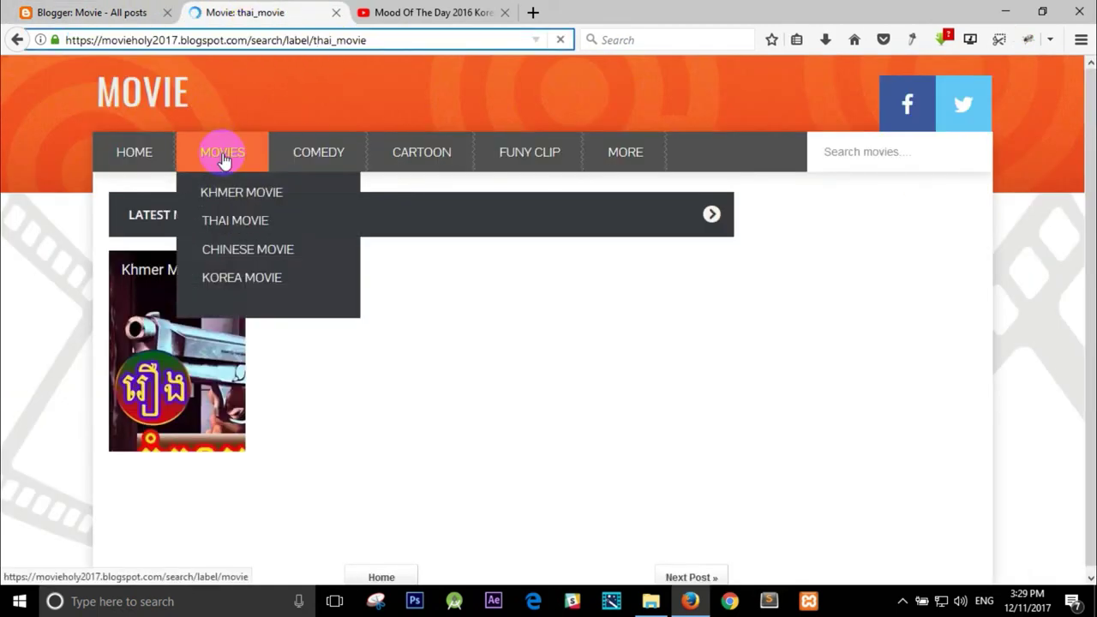
click(243, 257)
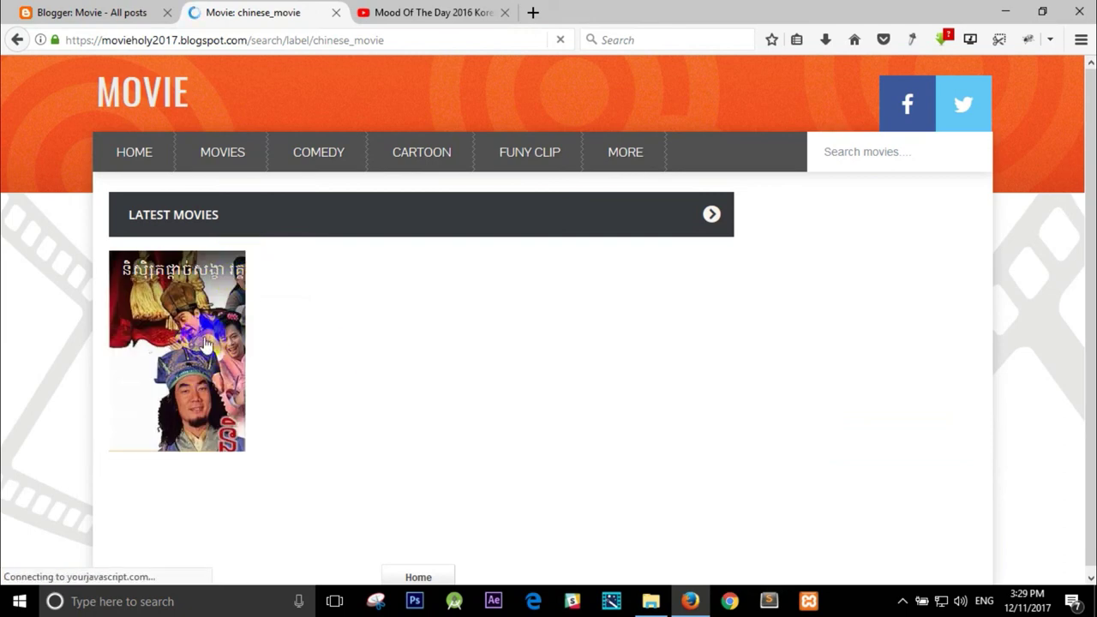
click(135, 154)
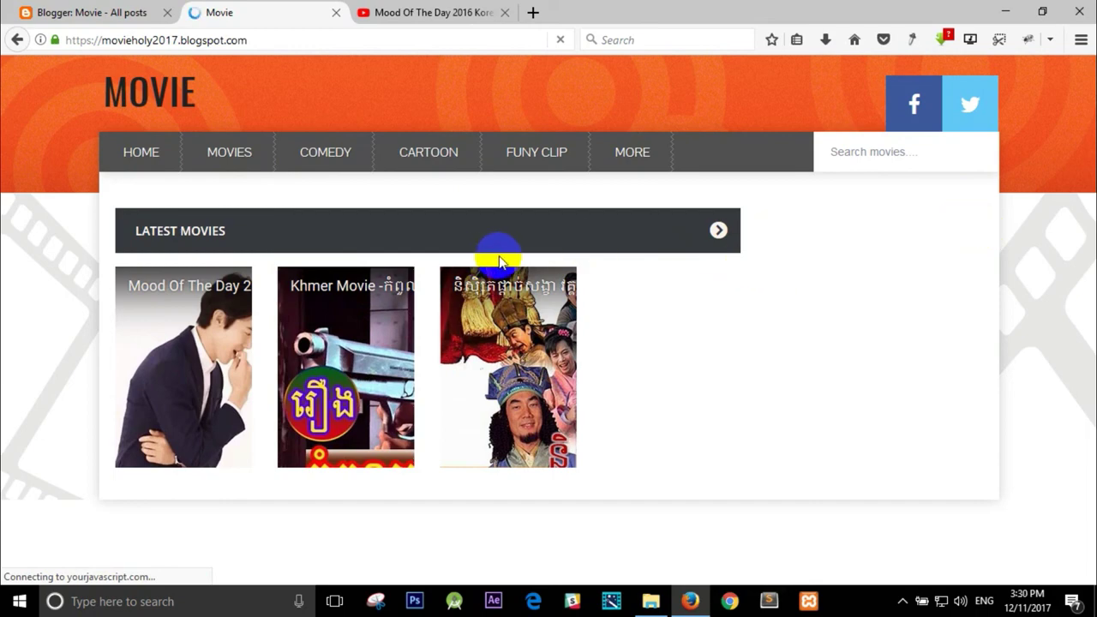
Examine the full home page, including the featured post, footer label lists and sidebar sections.
scroll(515, 257, down, 10)
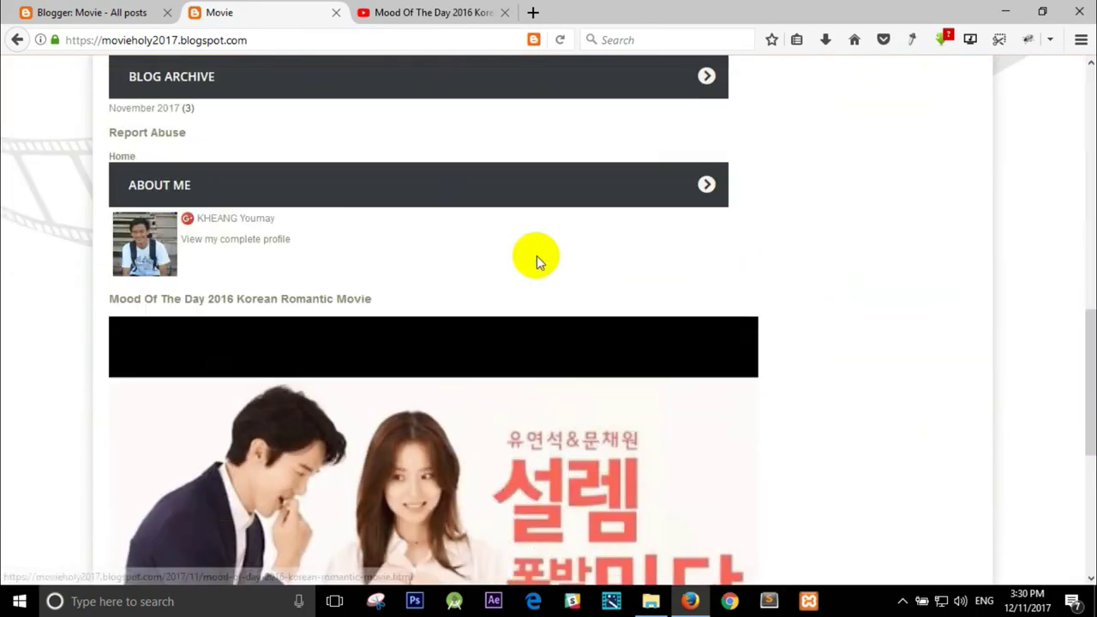
scroll(538, 257, up, 3)
scroll(551, 258, down, 7)
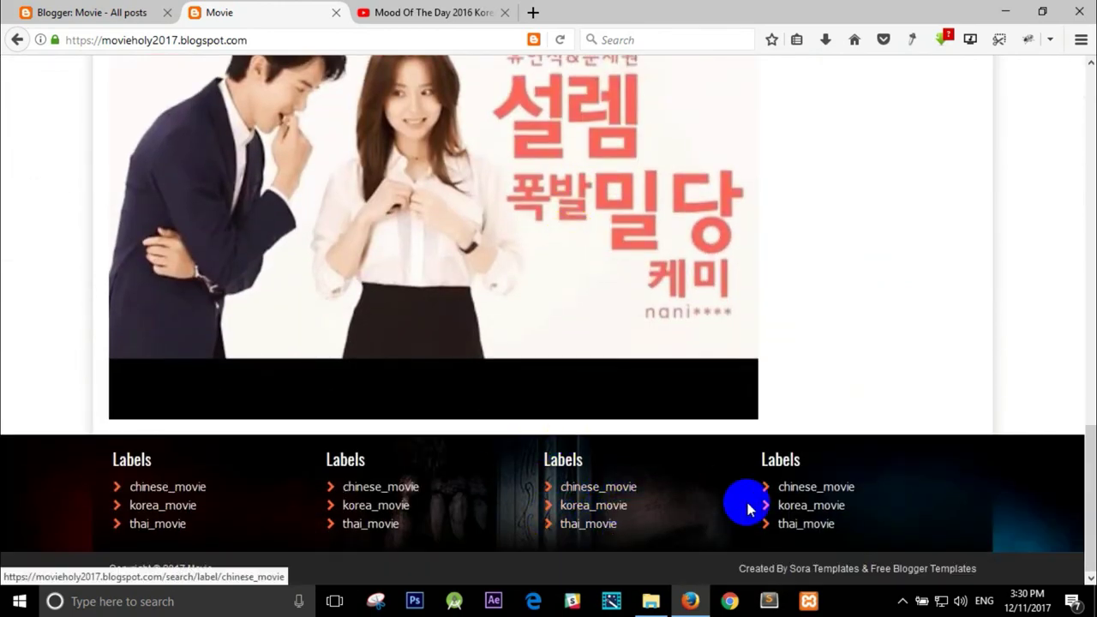
scroll(747, 509, up, 5)
scroll(749, 287, down, 4)
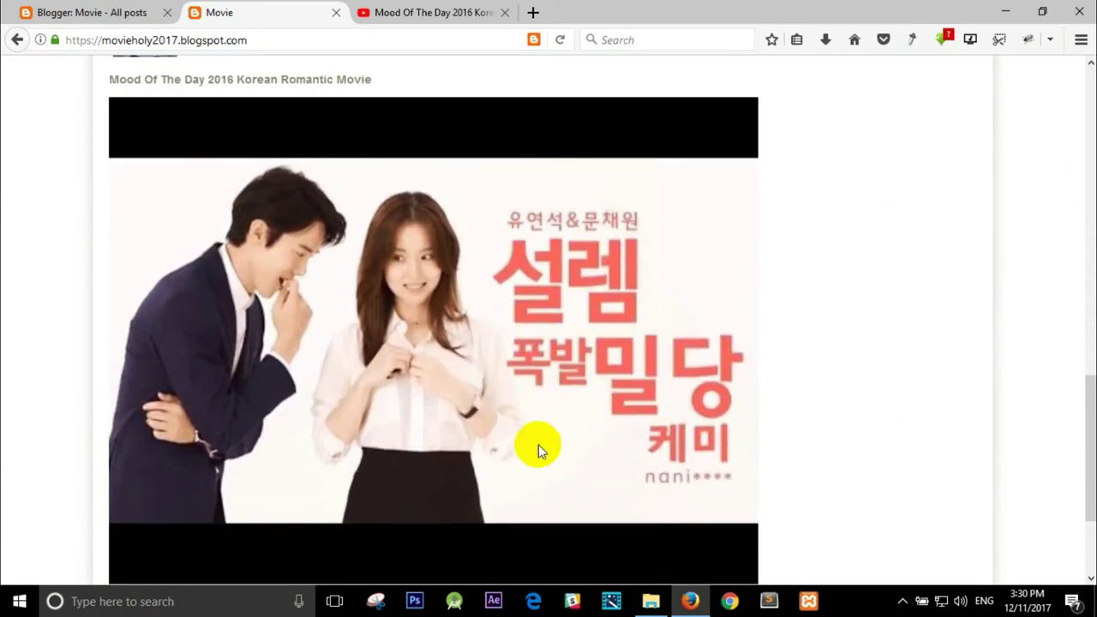
scroll(538, 444, down, 3)
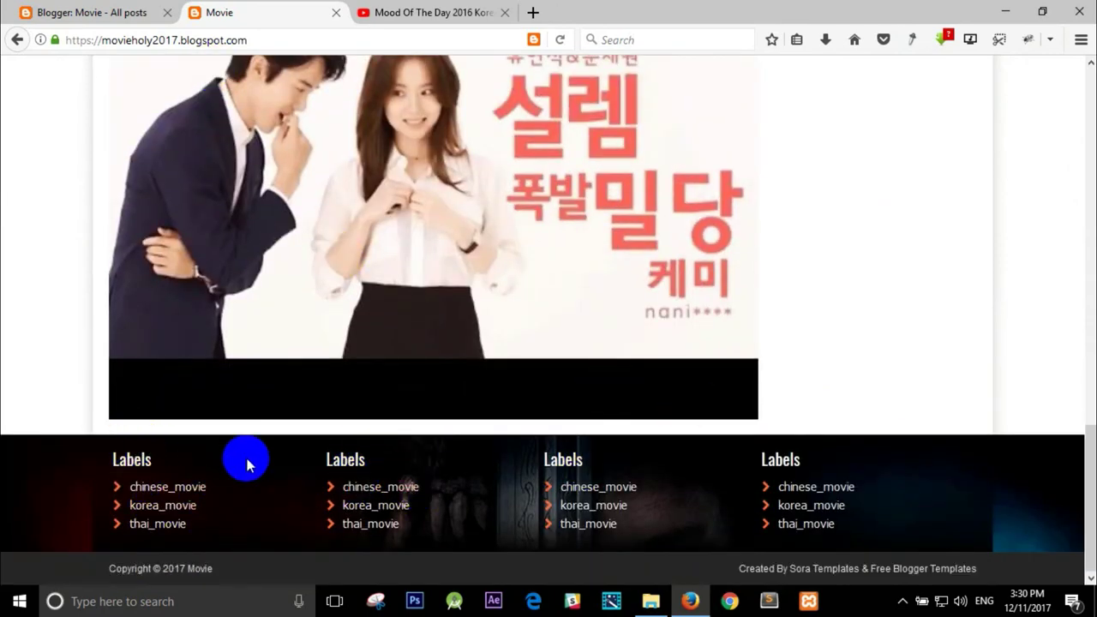
scroll(808, 240, up, 10)
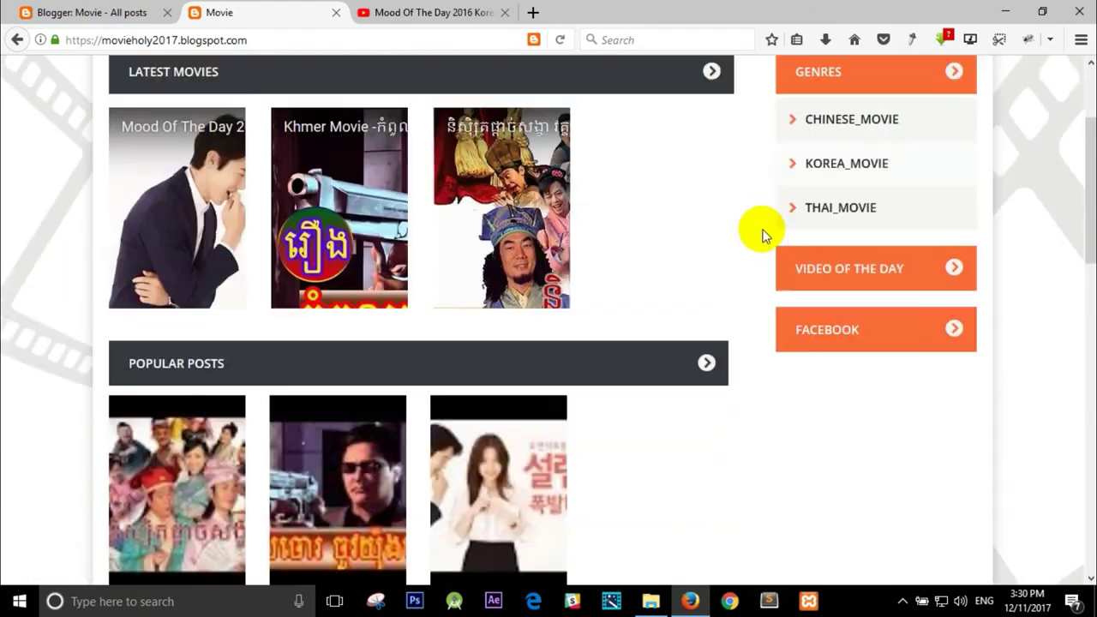
scroll(765, 236, up, 2)
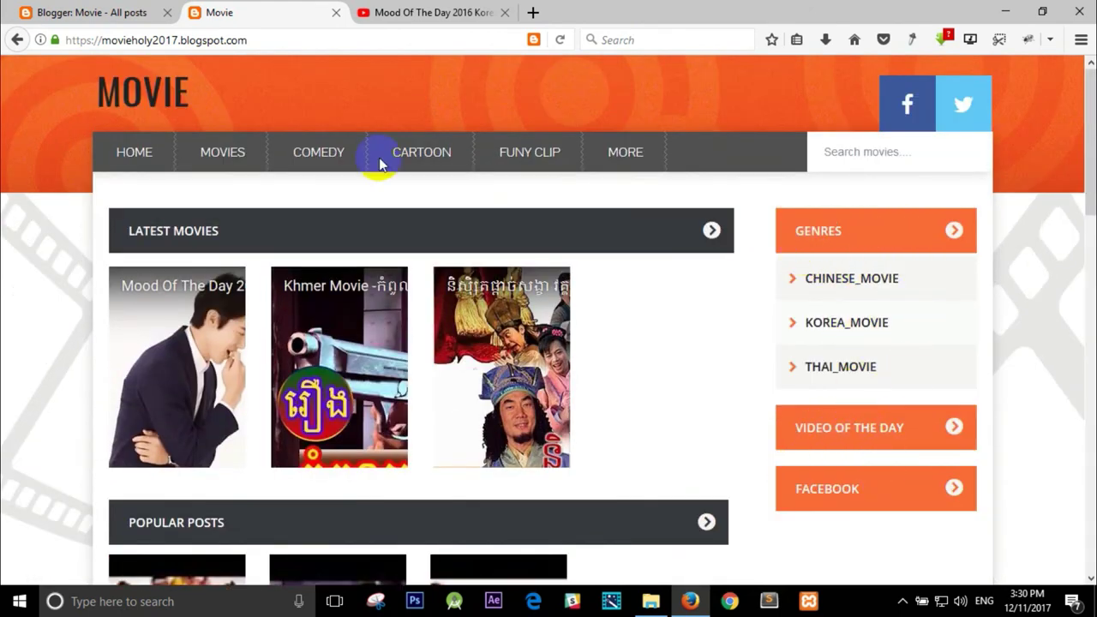
Open the blog's Layout page in Blogger and review the header, main and sidebar1 gadgets.
click(109, 10)
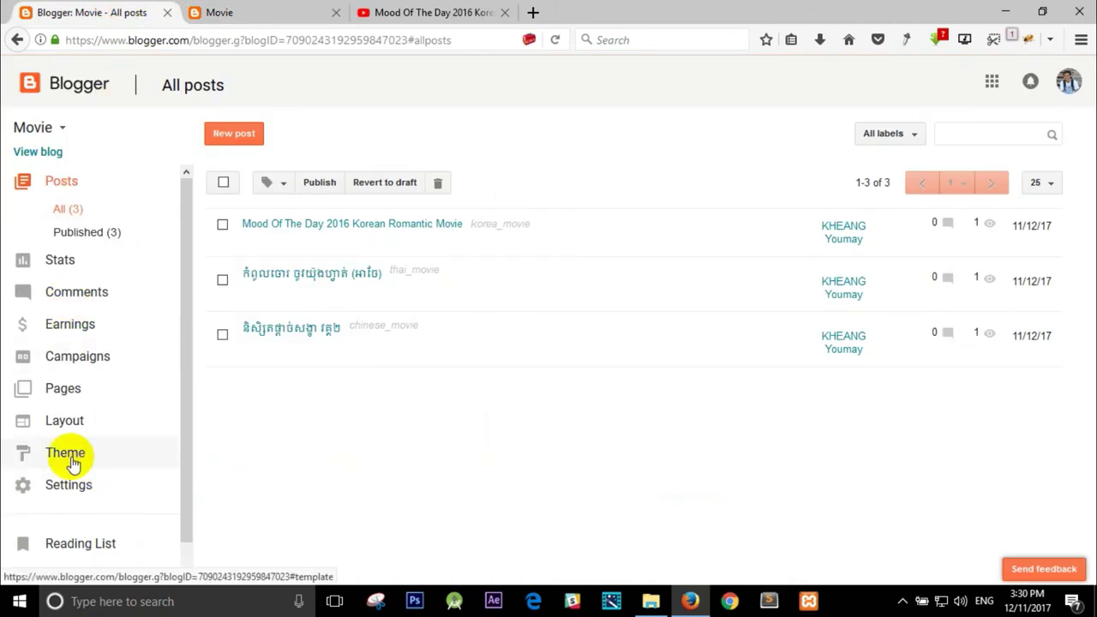
click(62, 429)
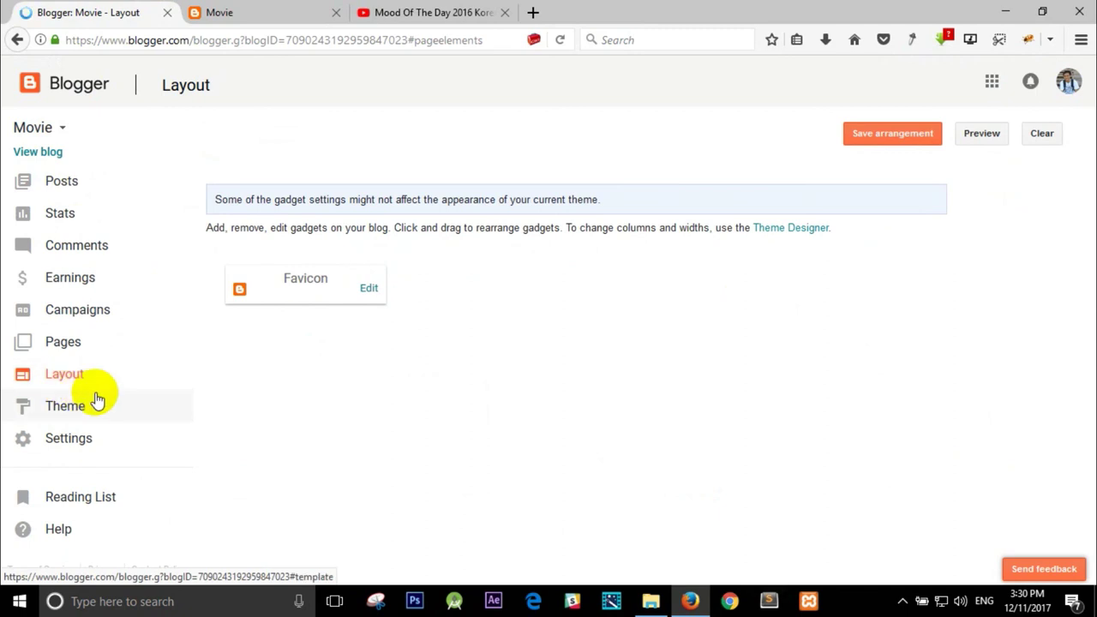
scroll(515, 335, down, 4)
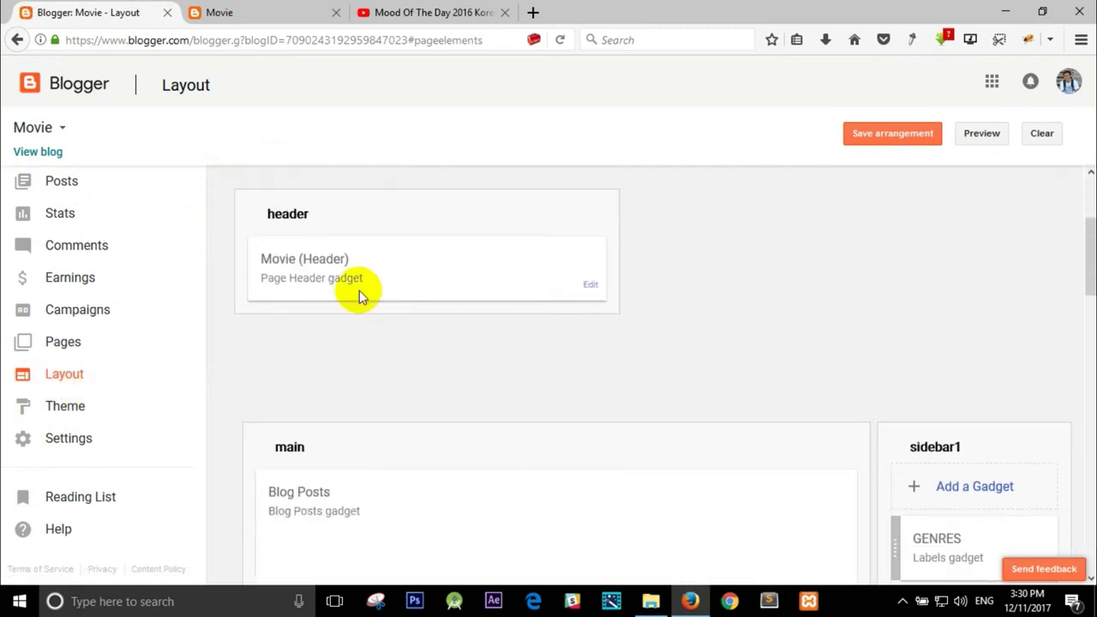
scroll(715, 343, down, 2)
scroll(963, 367, down, 4)
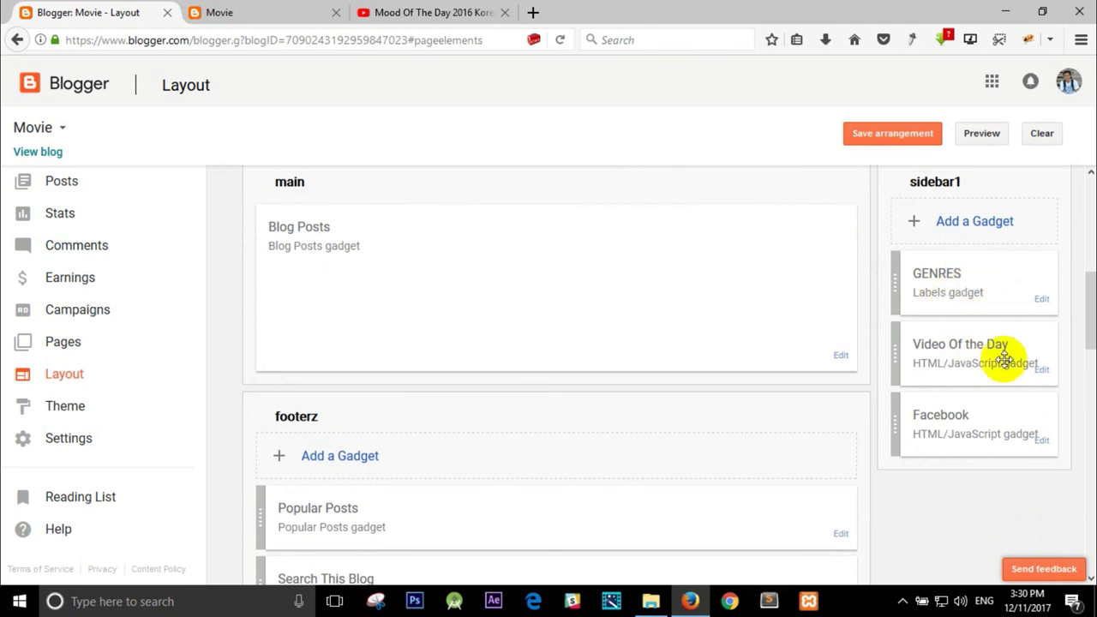
View the configuration of the Facebook HTML/JavaScript gadget in sidebar1 and close it without saving.
click(1041, 442)
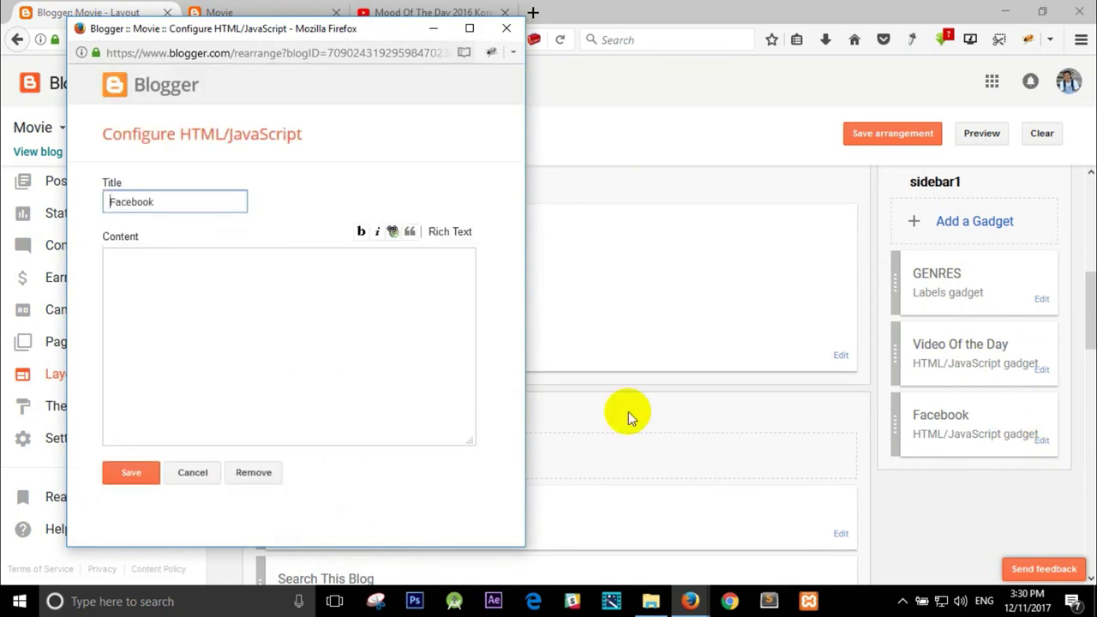
click(210, 317)
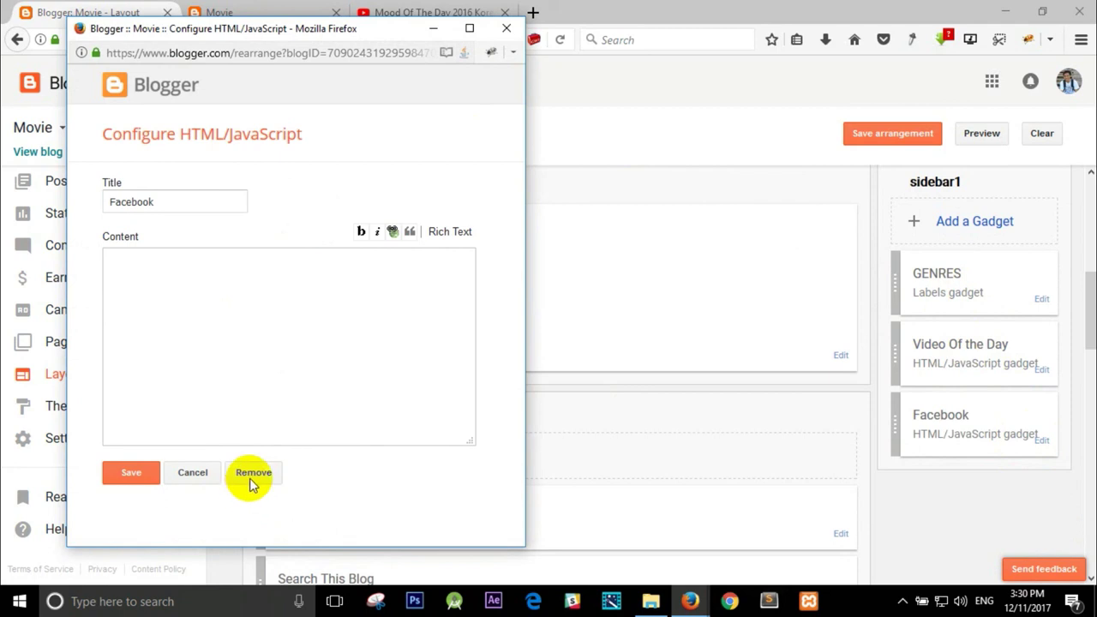
click(506, 29)
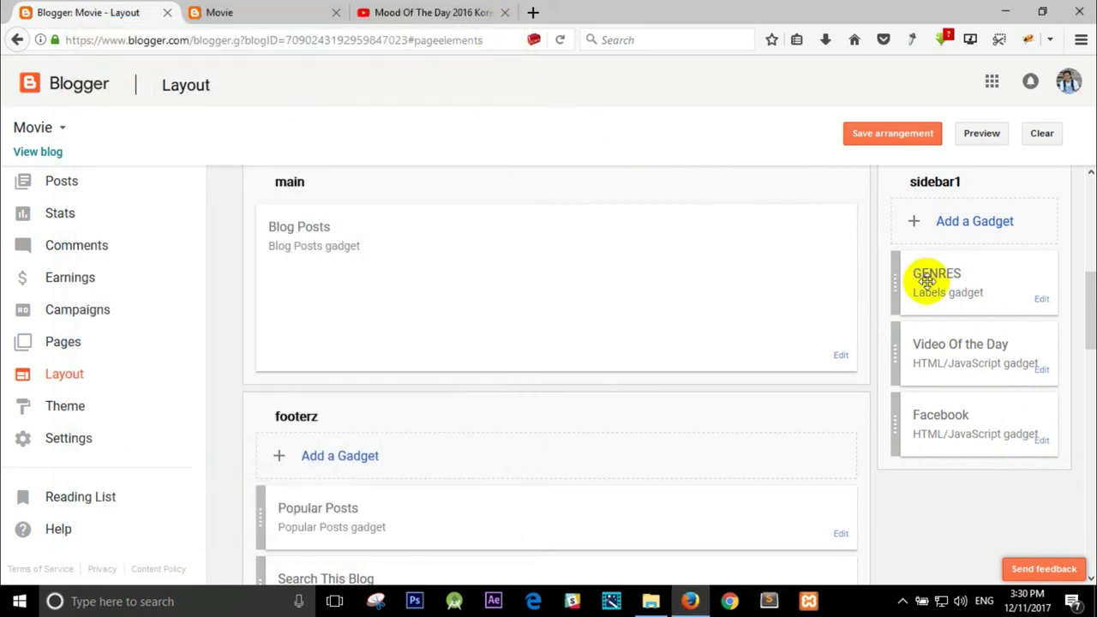
scroll(968, 370, up, 2)
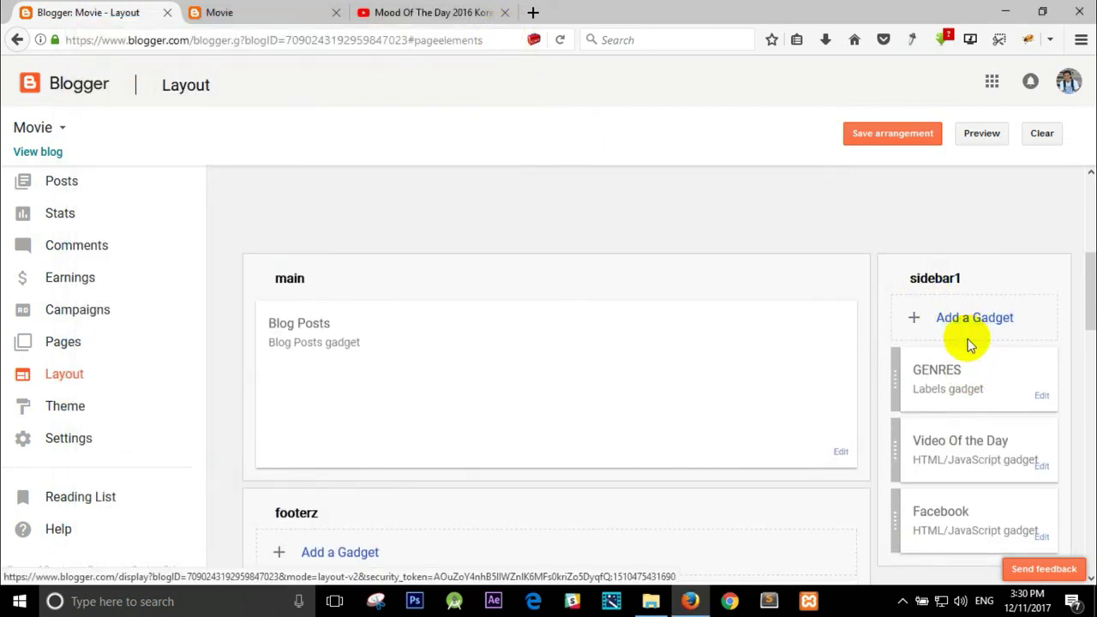
Browse the gadgets available to add to sidebar1, from AdSense through Translate, and close the list without adding any.
scroll(968, 343, up, 1)
click(963, 364)
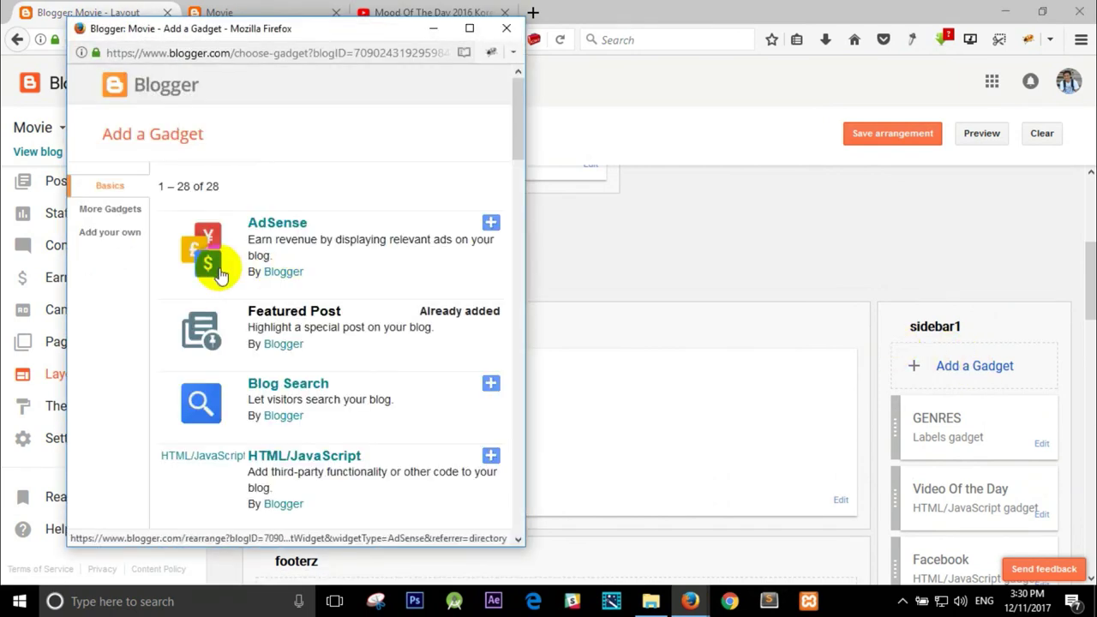
scroll(337, 270, down, 3)
scroll(337, 270, down, 4)
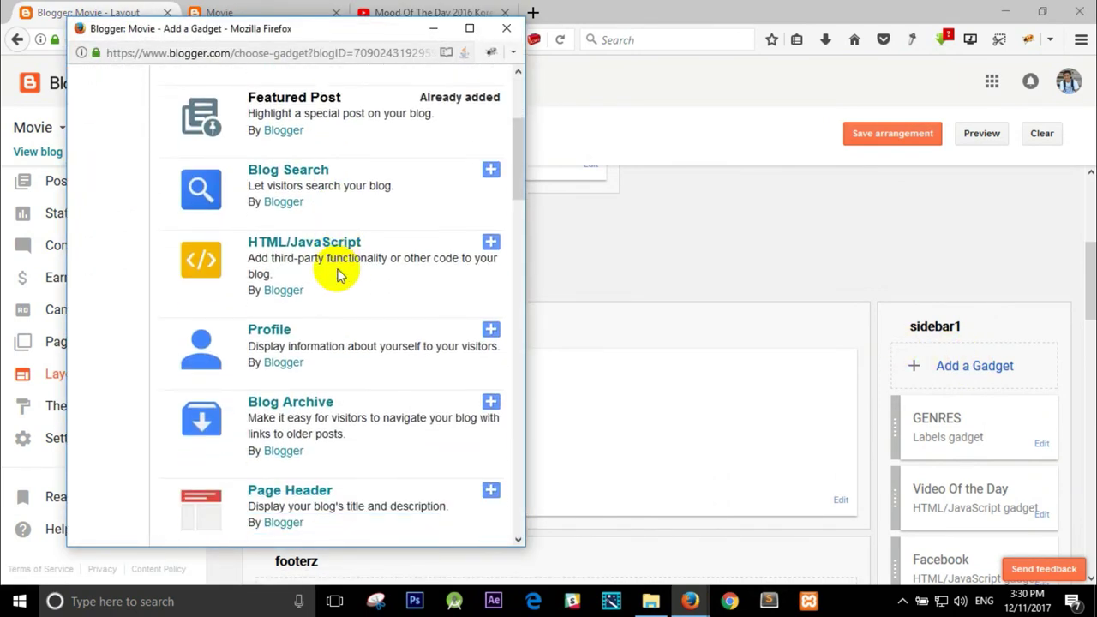
scroll(335, 282, down, 5)
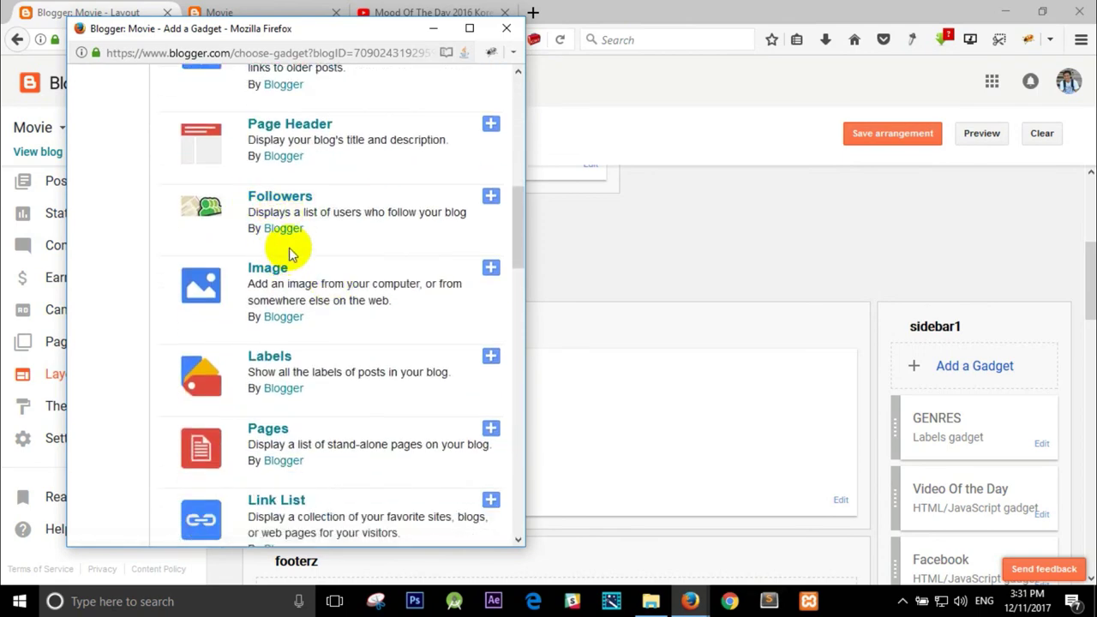
scroll(291, 150, up, 1)
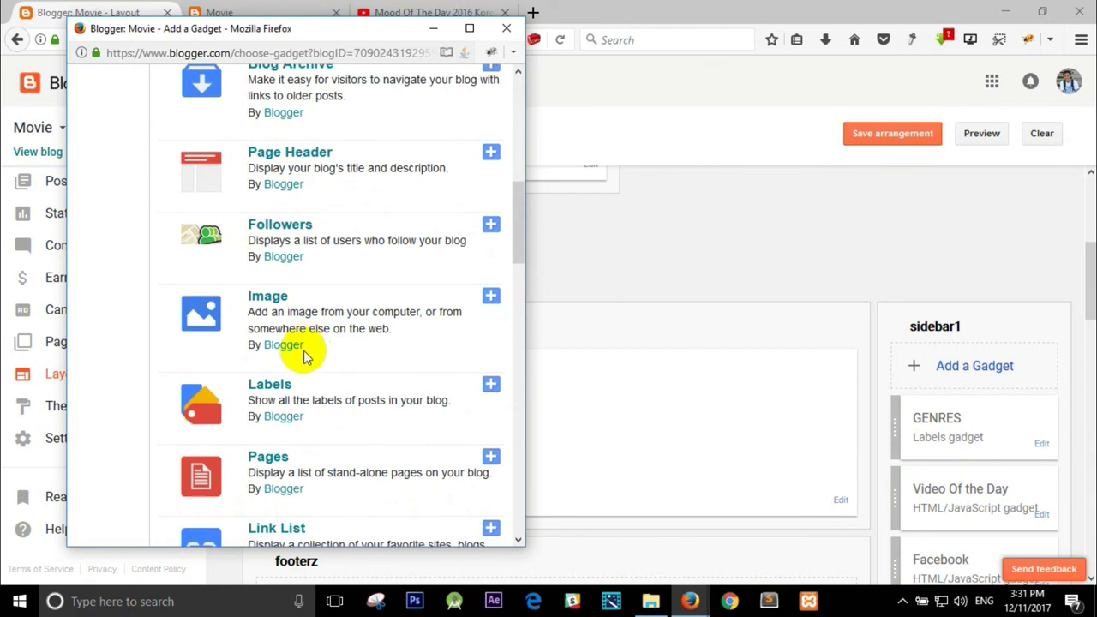
scroll(296, 355, down, 9)
scroll(300, 439, down, 6)
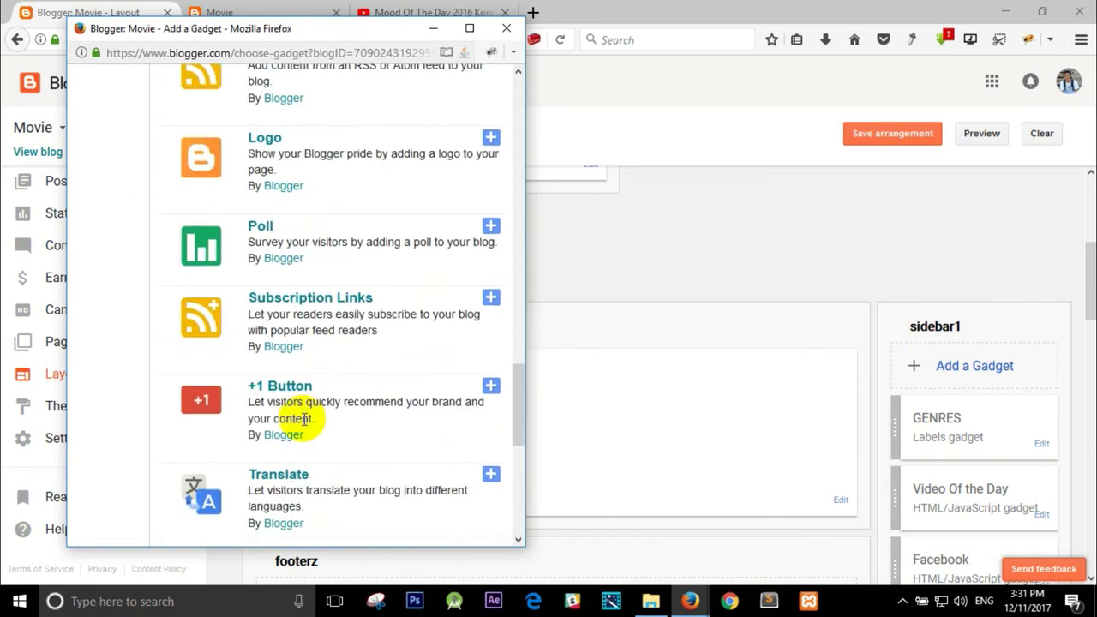
scroll(314, 400, up, 8)
scroll(386, 171, up, 2)
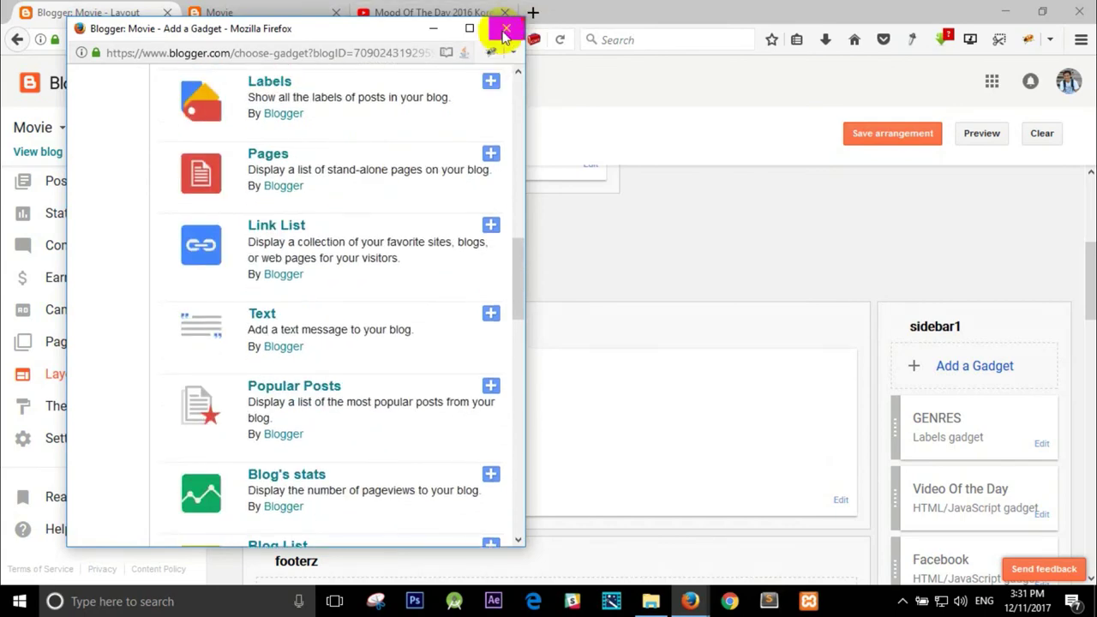
click(506, 28)
View the title, description and image placement settings of the Movie page header gadget and close them without saving.
scroll(651, 291, up, 3)
scroll(660, 306, up, 1)
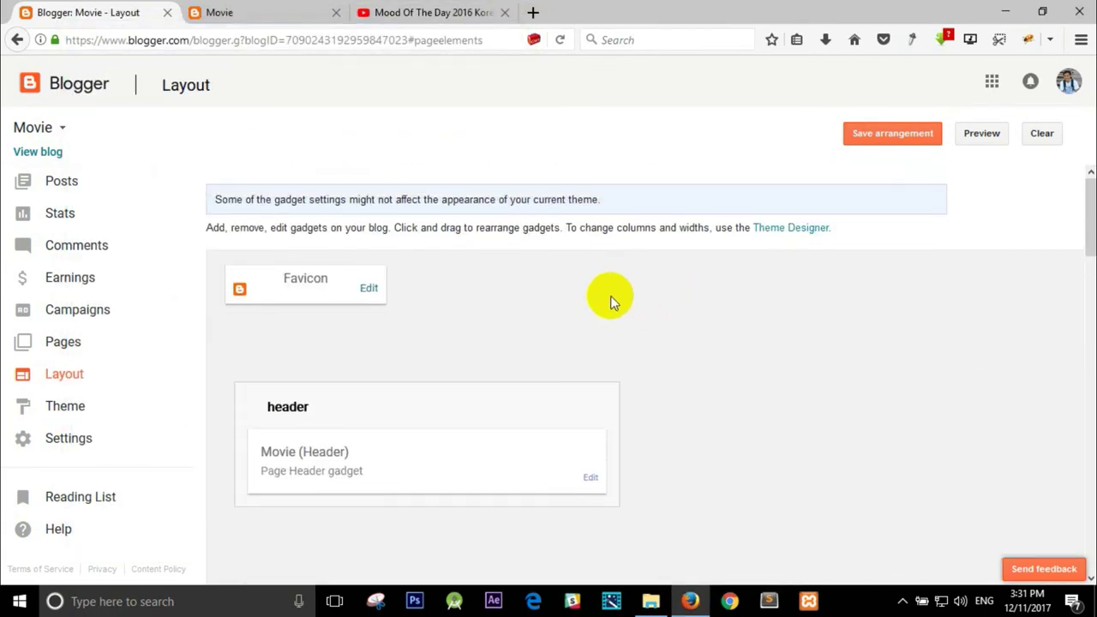
scroll(600, 368, down, 1)
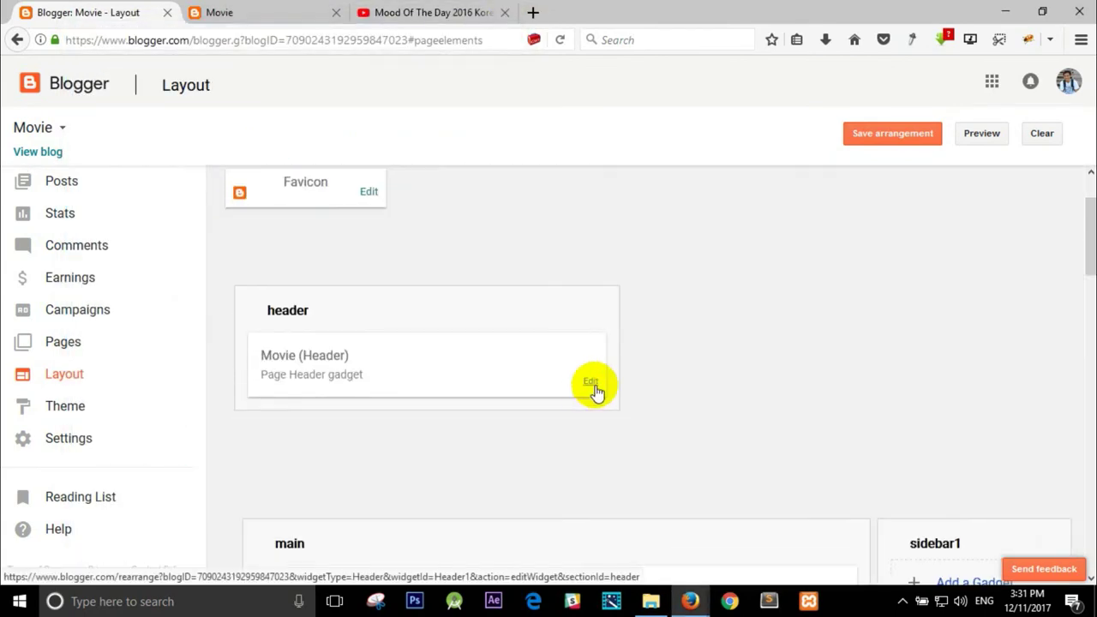
click(591, 382)
scroll(343, 332, down, 1)
scroll(318, 293, up, 1)
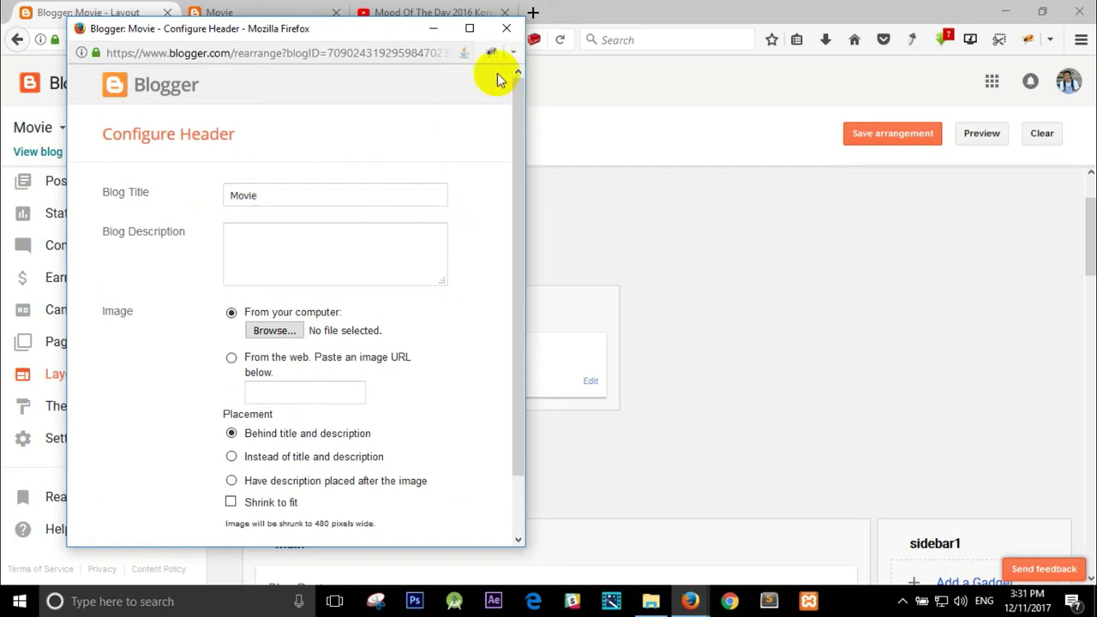
click(505, 31)
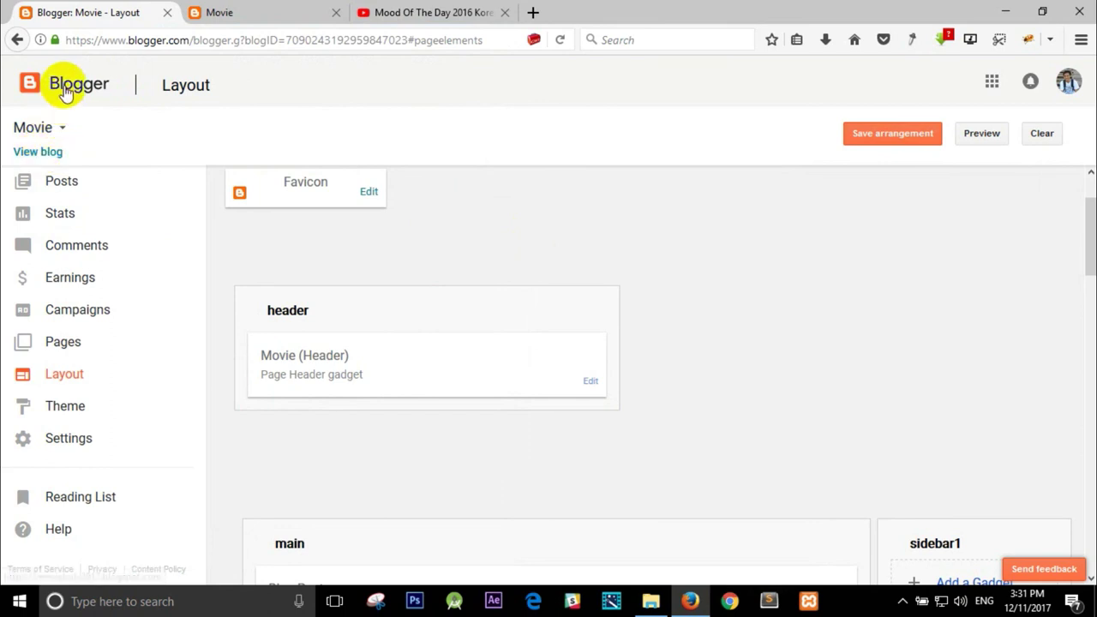
Open the Movie blog's list of all posts.
click(69, 191)
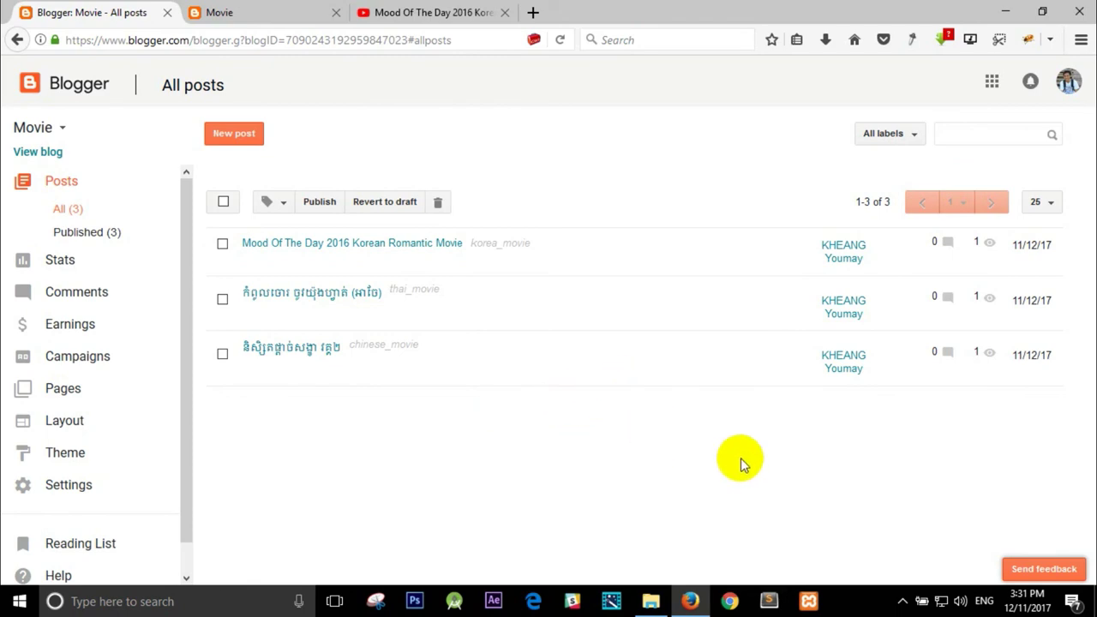
click(902, 601)
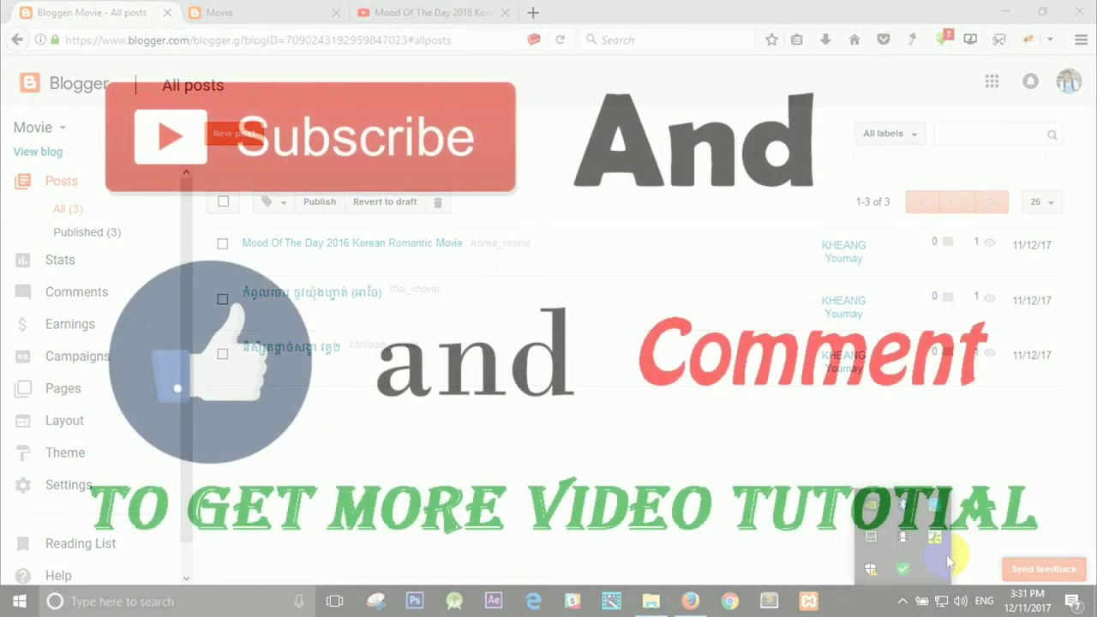